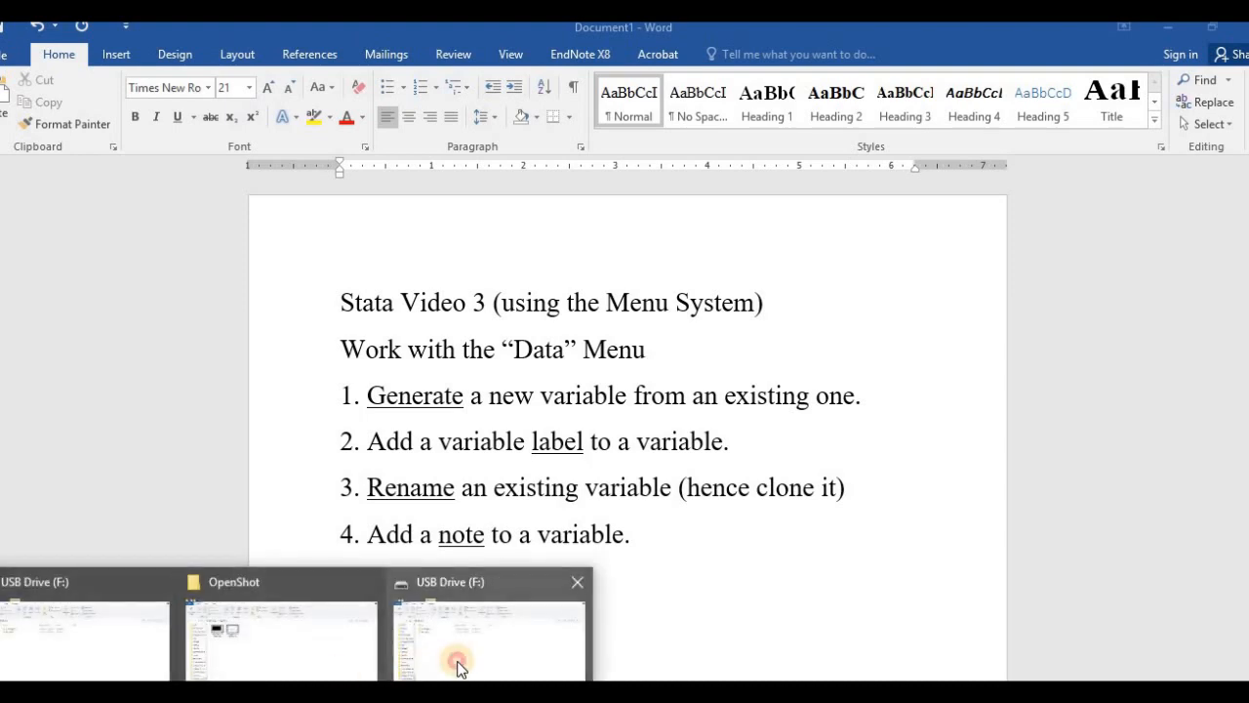
Switch to File Explorer and open the Econometrics folder on USB Drive (F:) to view its Stata datasets
click(455, 662)
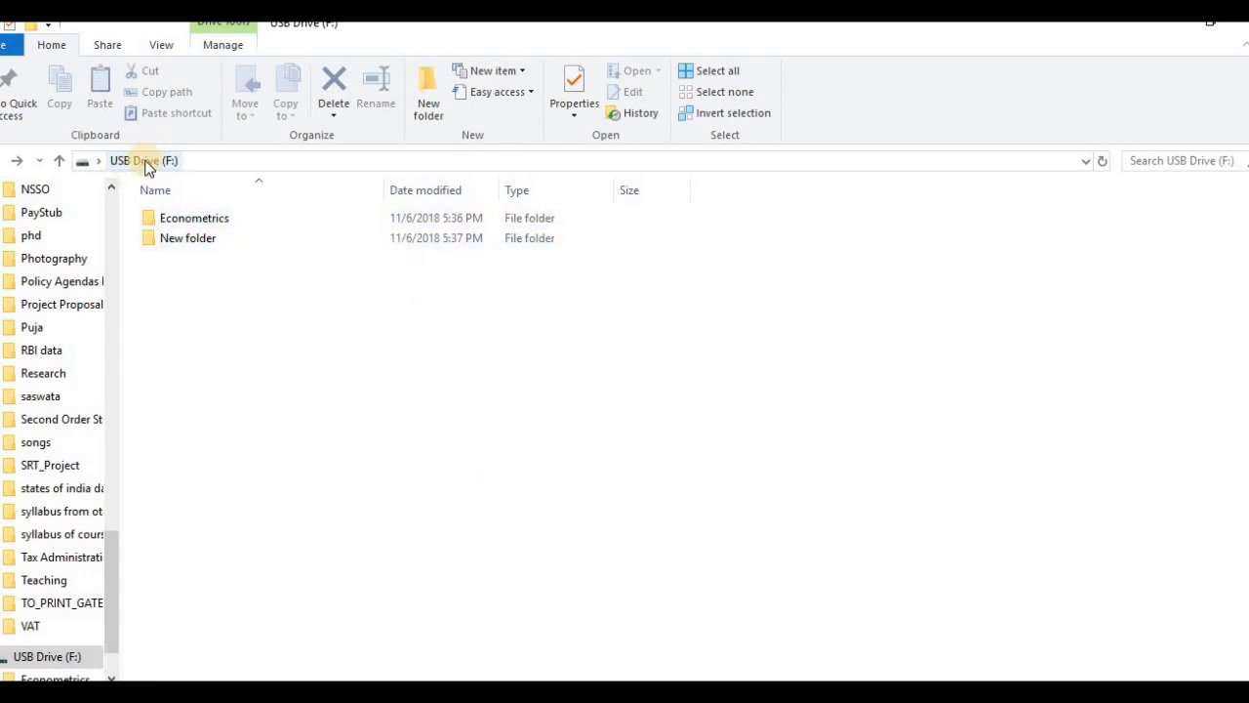
click(217, 223)
double_click(216, 223)
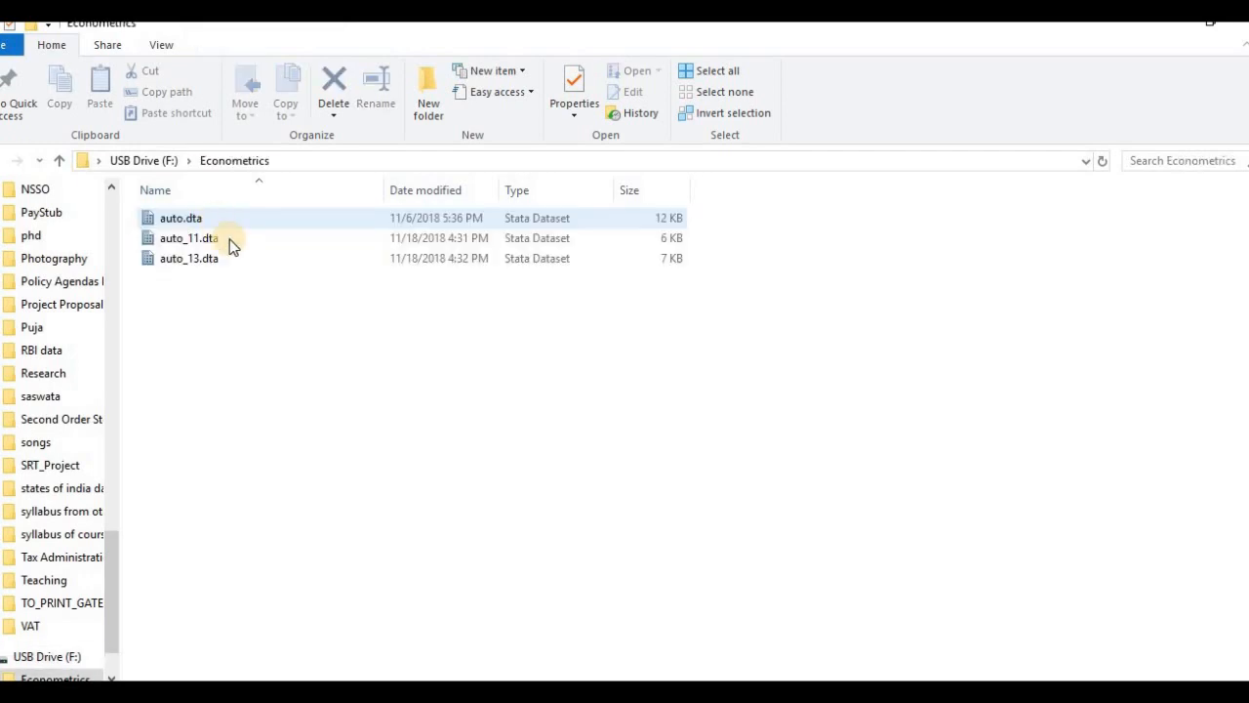
click(201, 225)
click(293, 355)
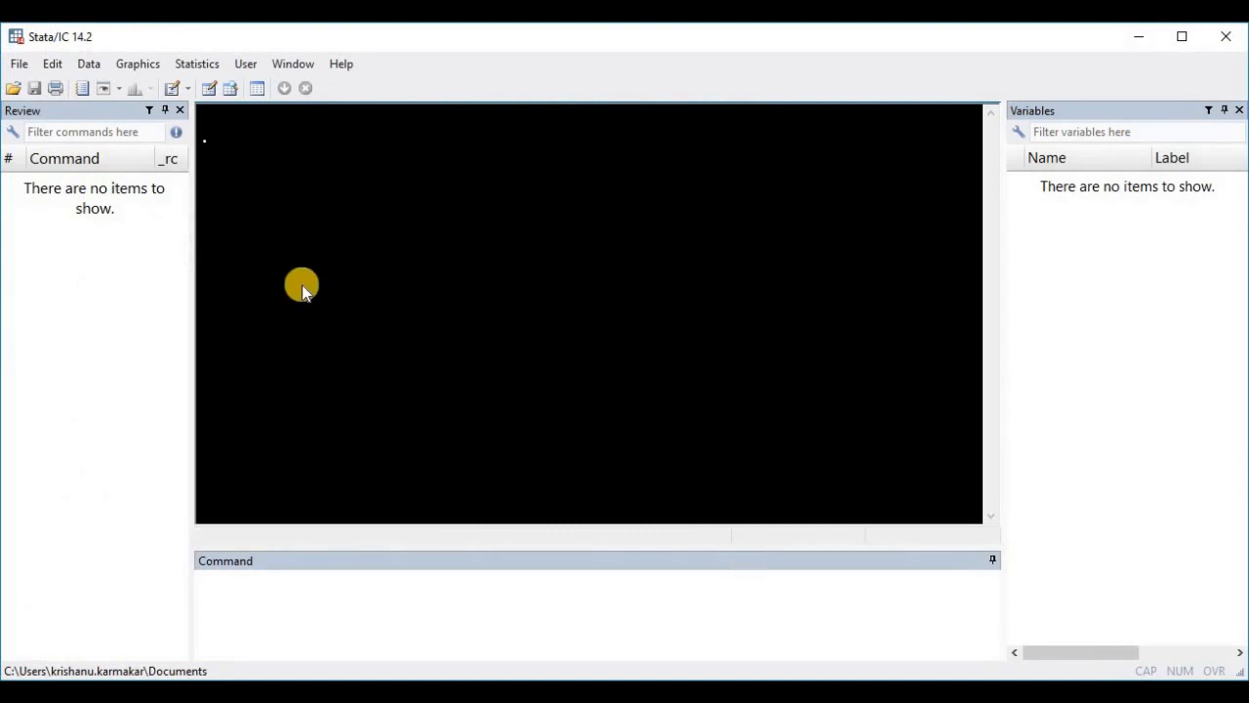
Switch to Stata and change the working directory to the Econometrics folder on USB Drive (F:)
click(18, 66)
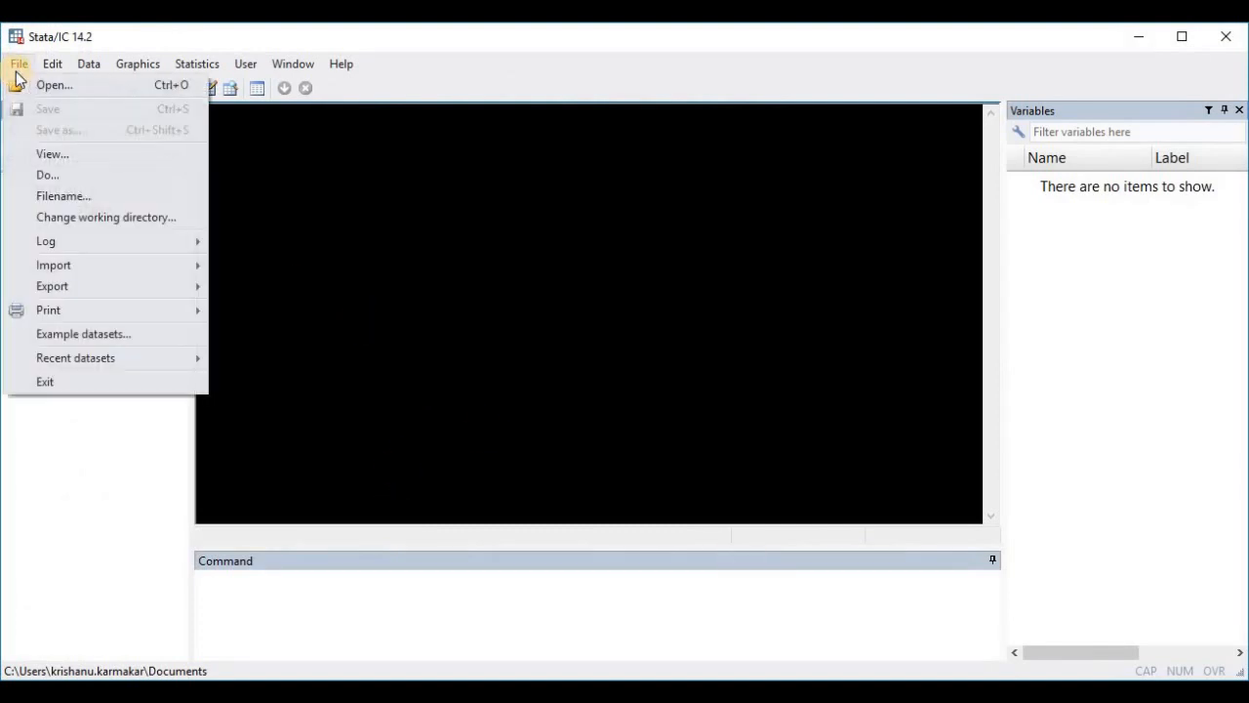
click(97, 215)
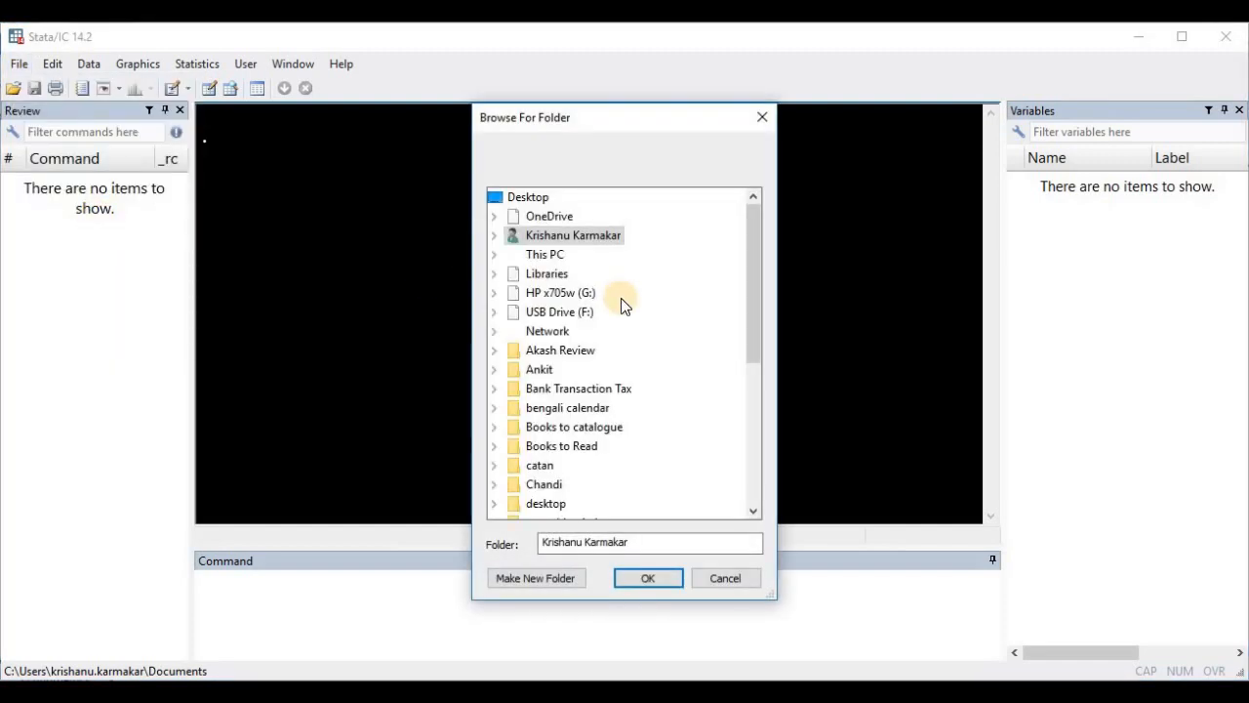
click(584, 311)
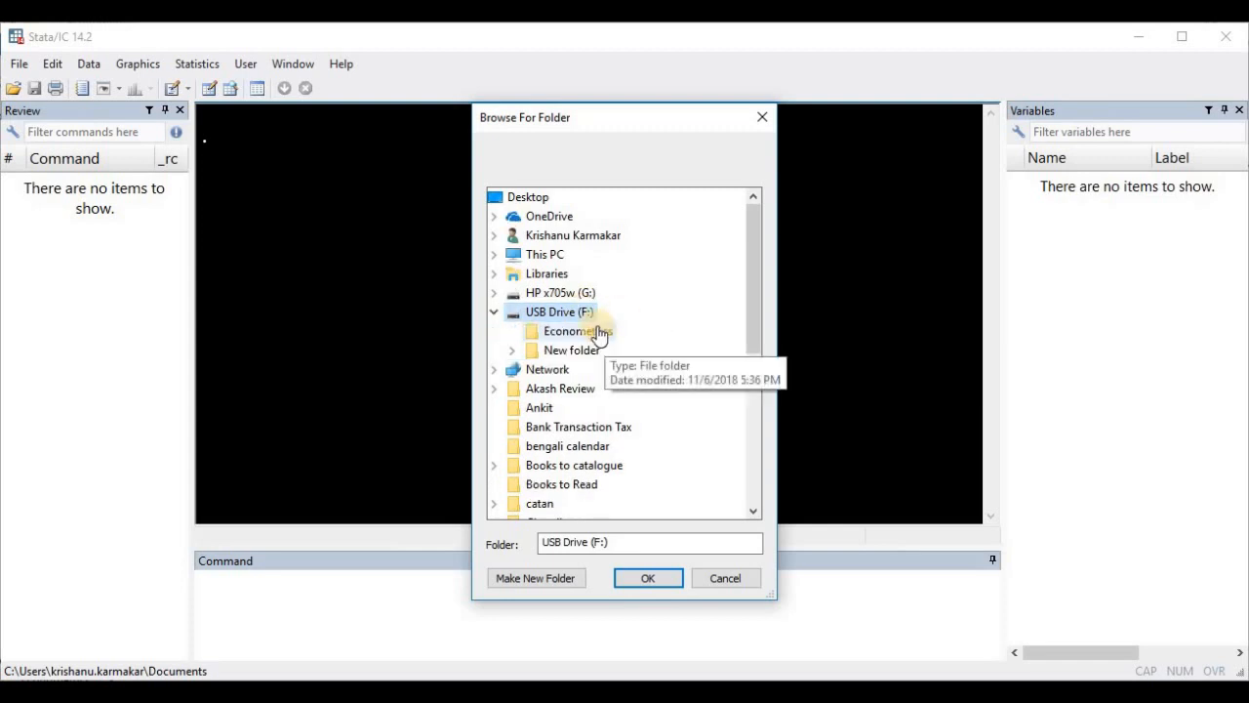
click(597, 331)
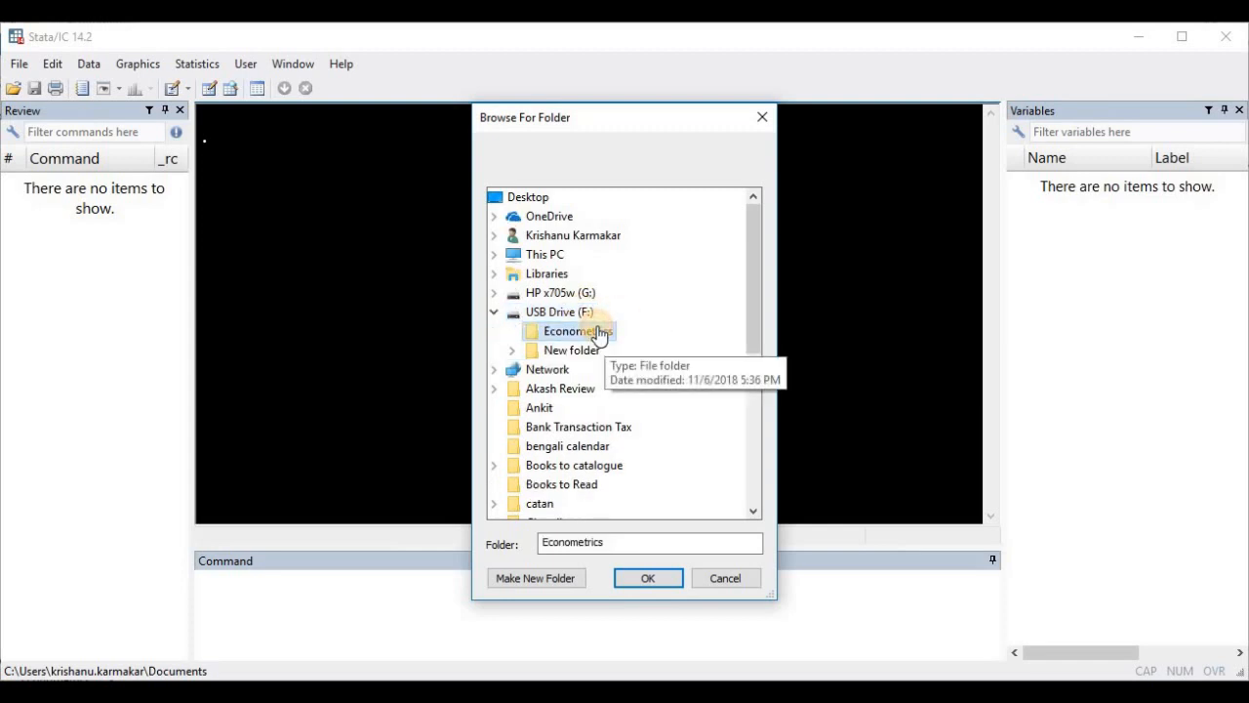
click(652, 578)
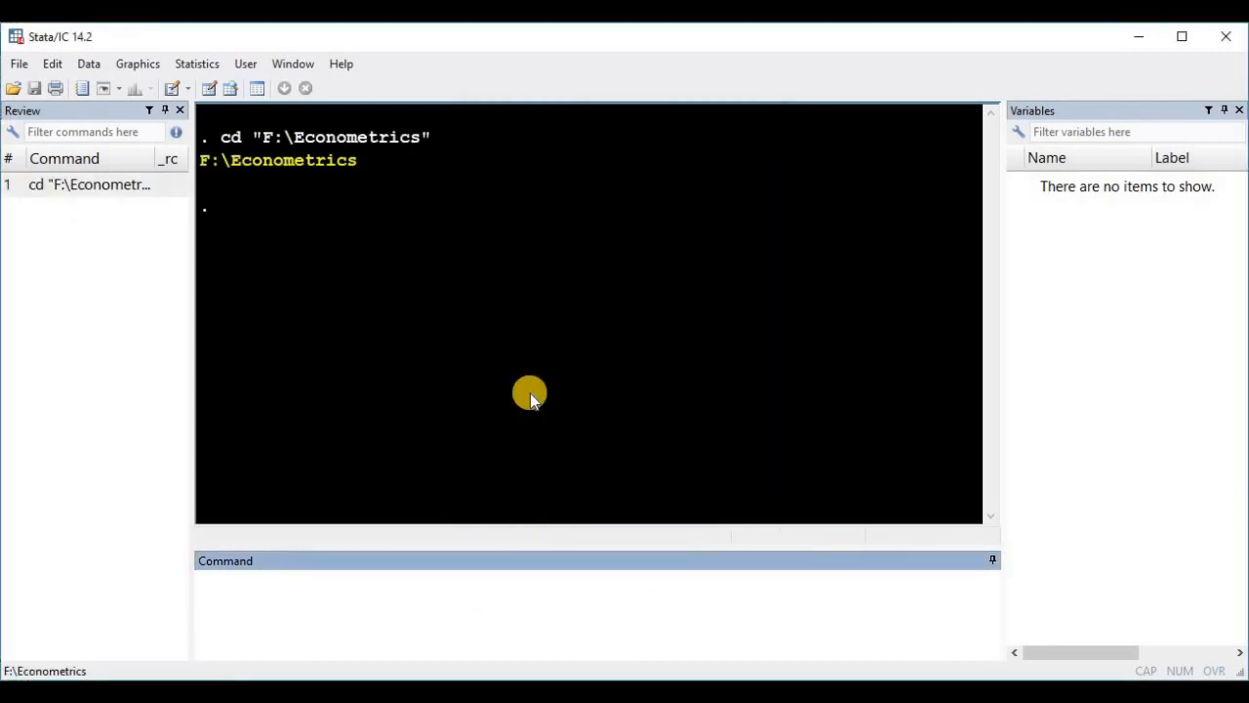
Start a command log with the command "cmdlog using analysis02.txt"
click(419, 638)
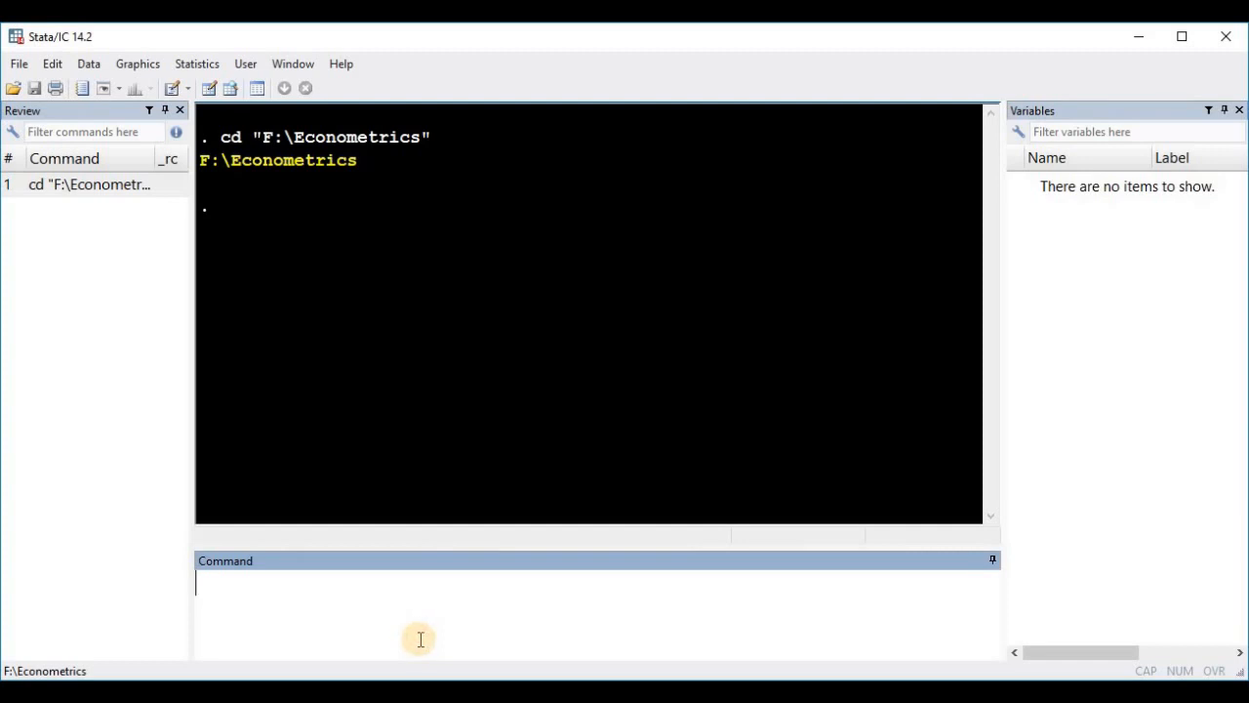
text(cmdlog using analysis)
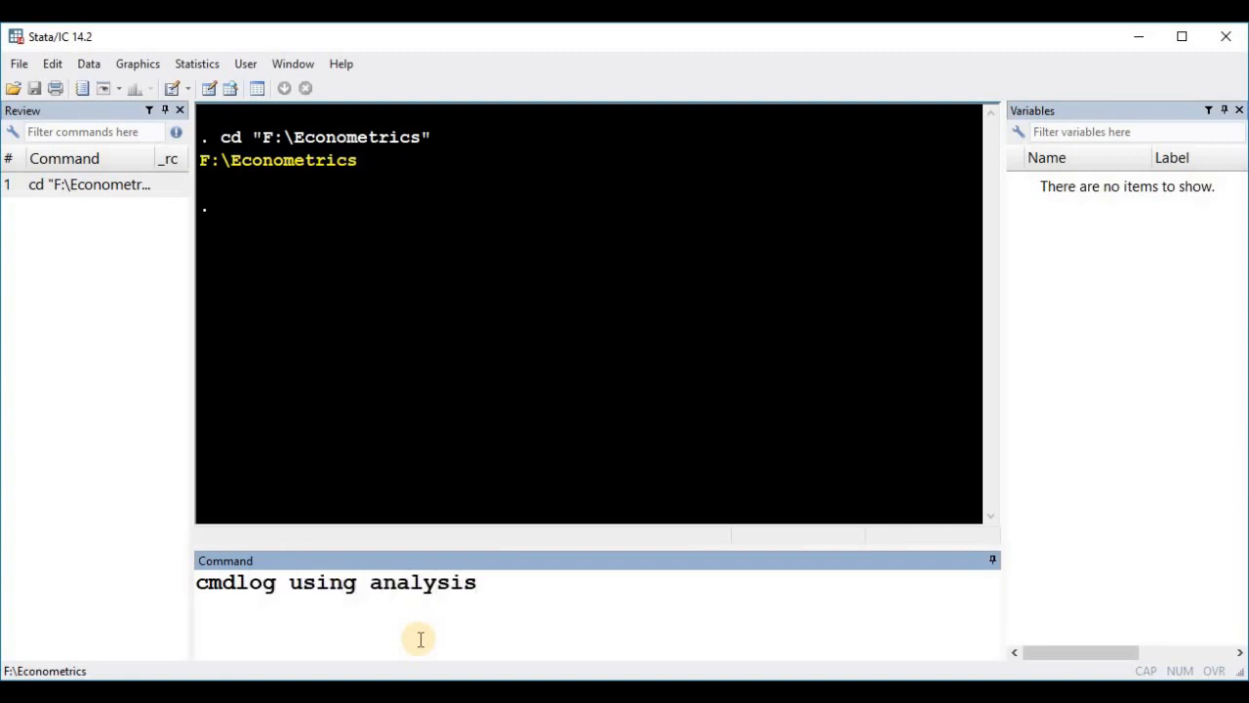
text(02.txt)
key(Return)
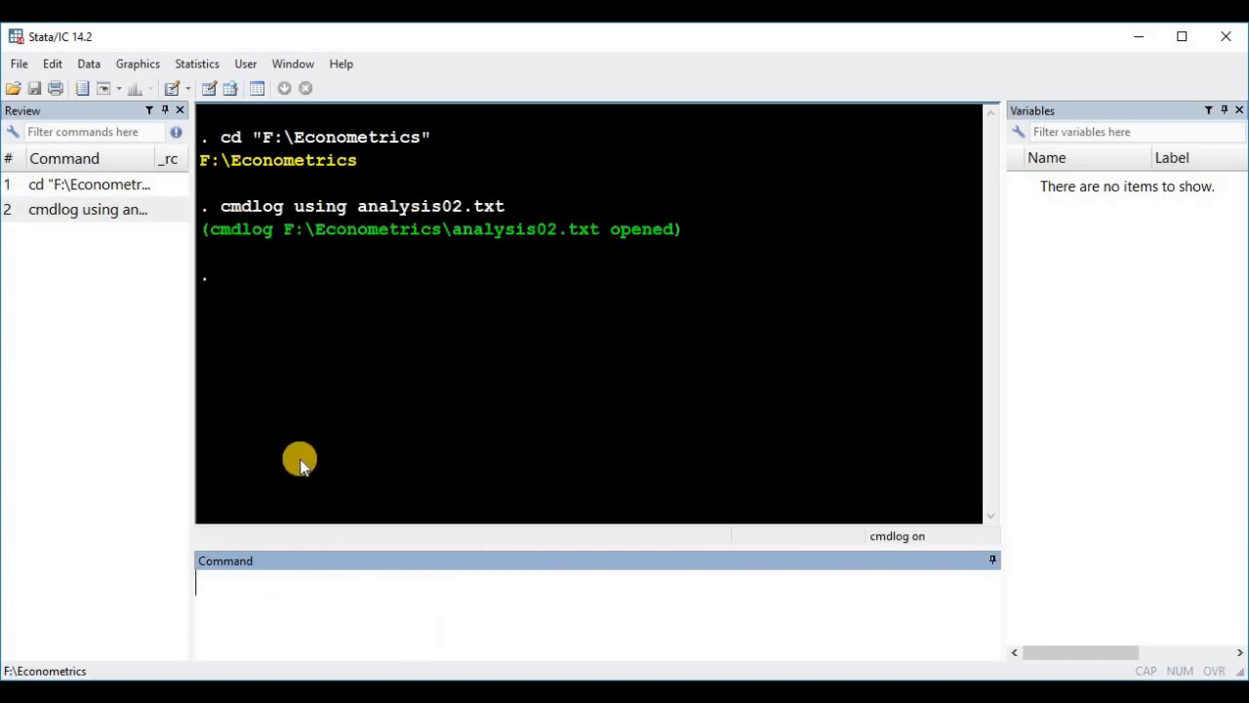
Start a full session log with the command "log using analysis02_log.txt", dismissing the system notification
click(350, 601)
text(log )
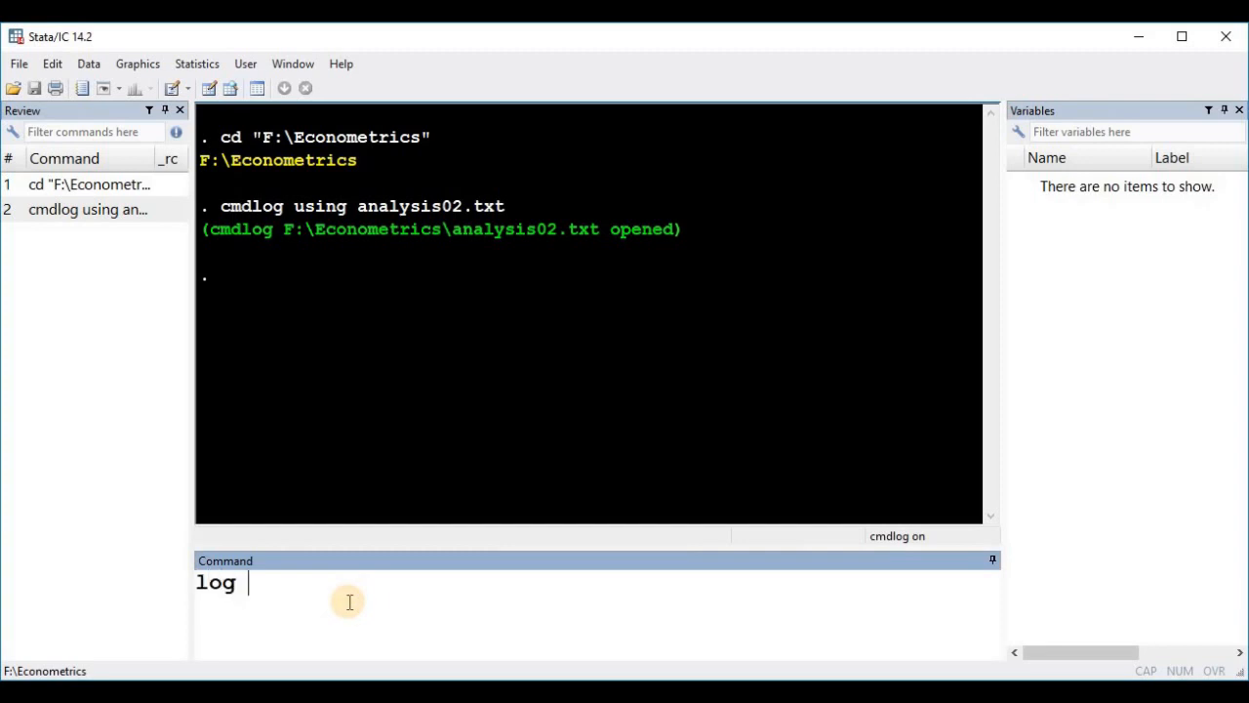
text(using analysis02)
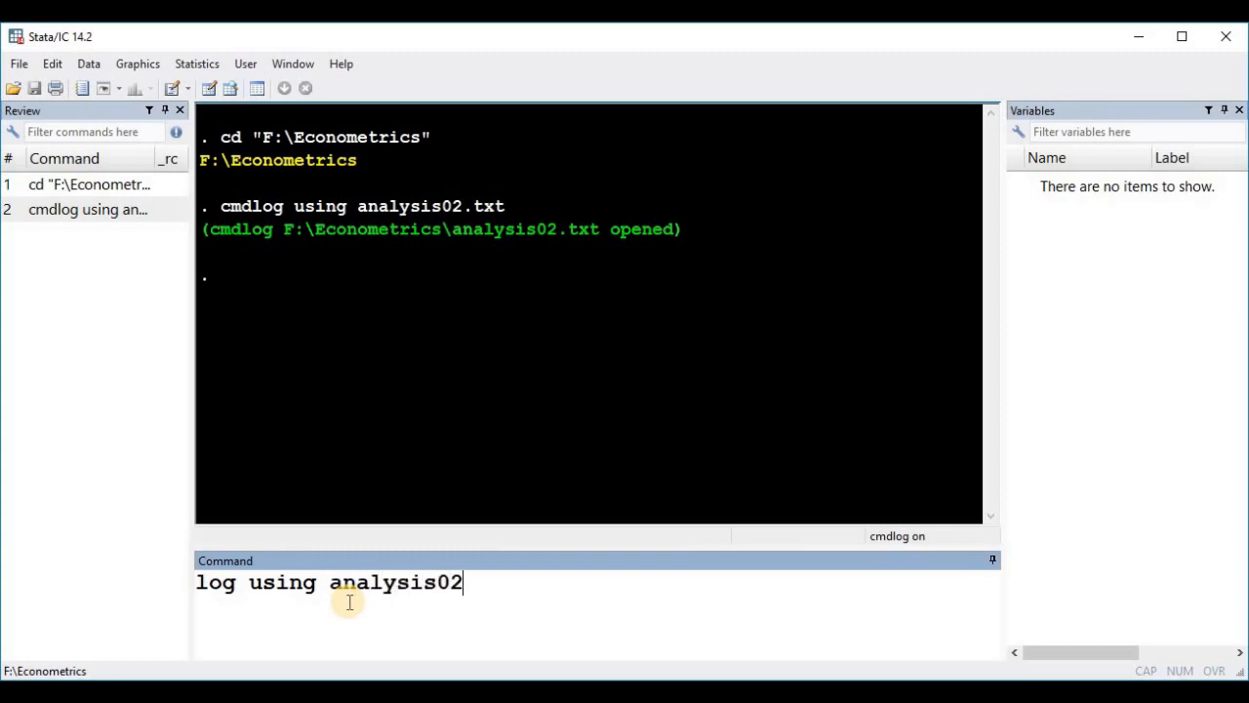
text(_log.txt)
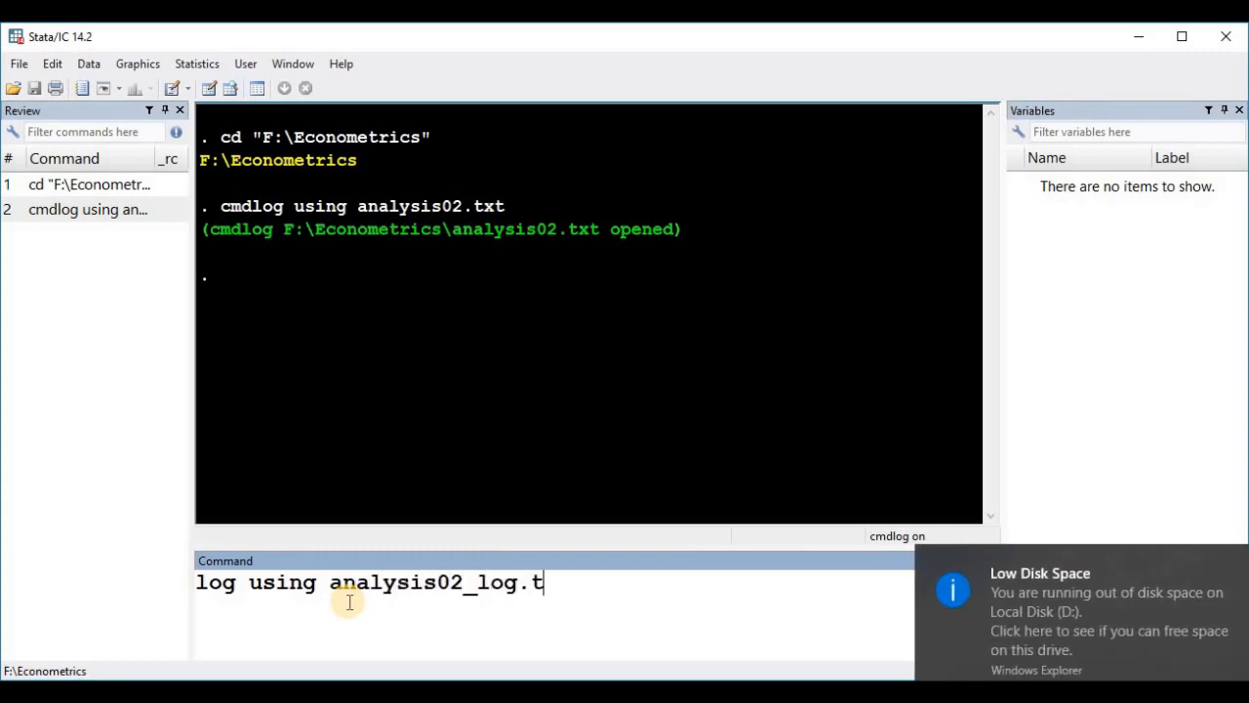
click(1233, 559)
click(712, 582)
key(Return)
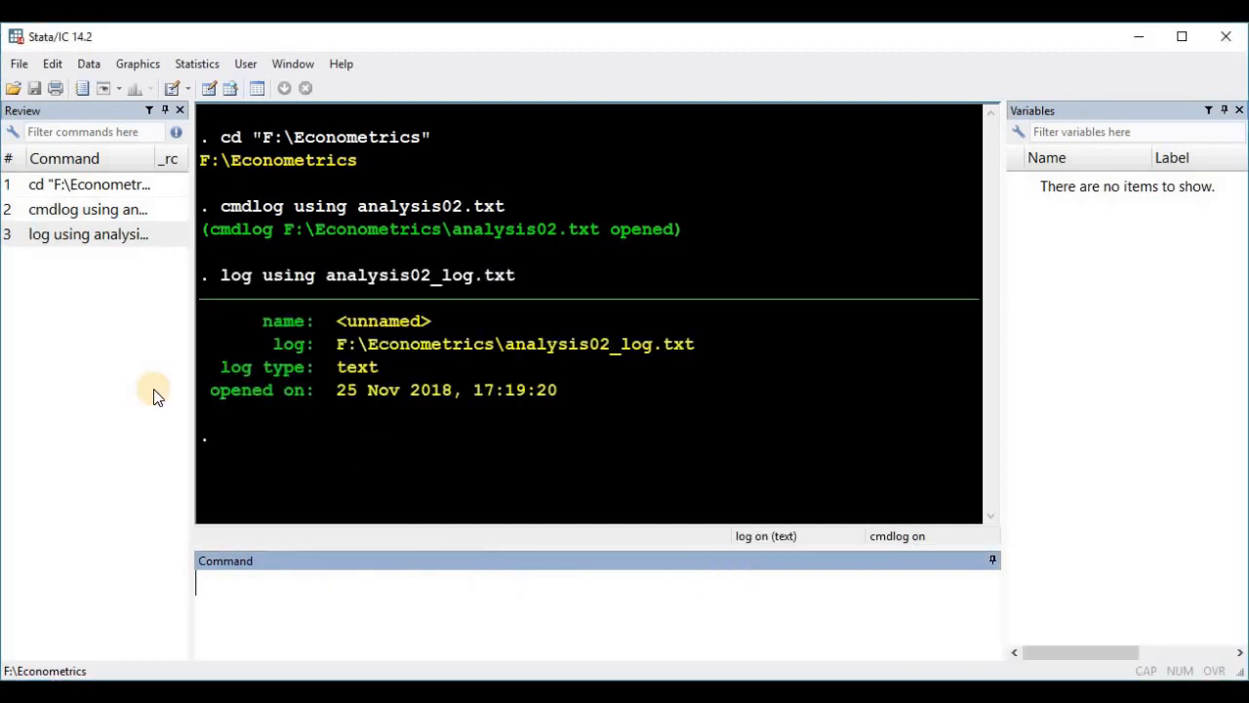
click(17, 63)
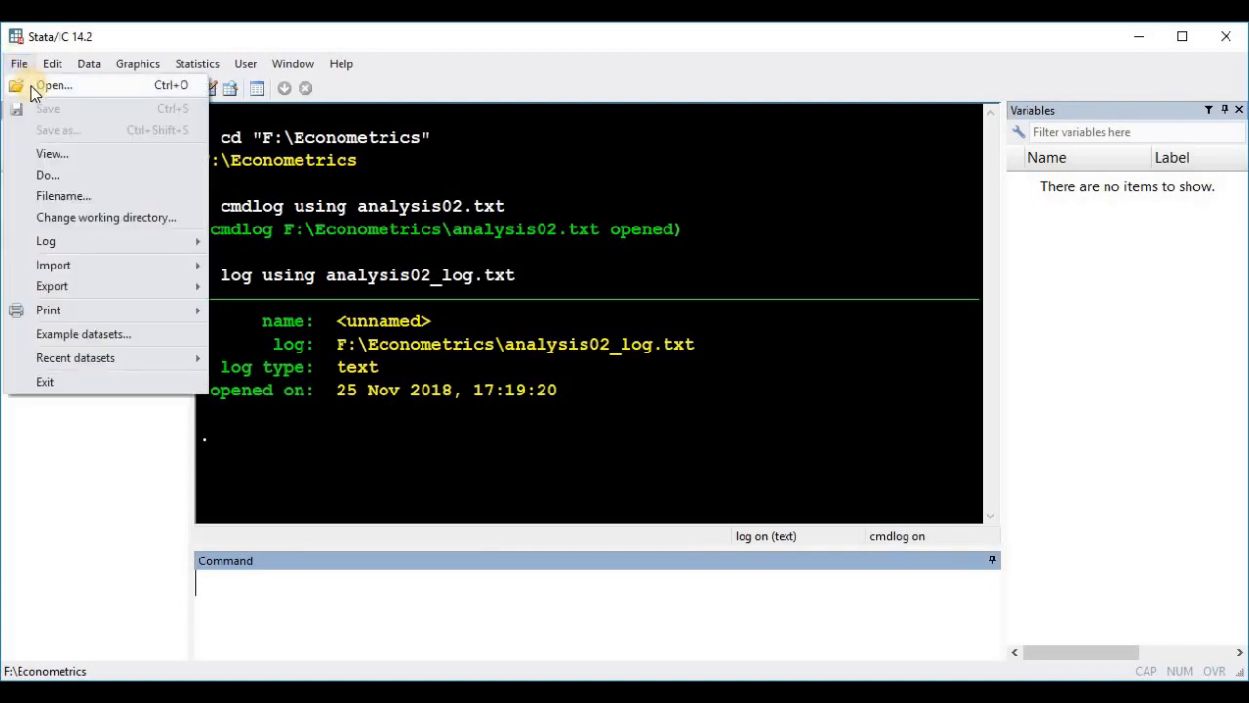
click(29, 88)
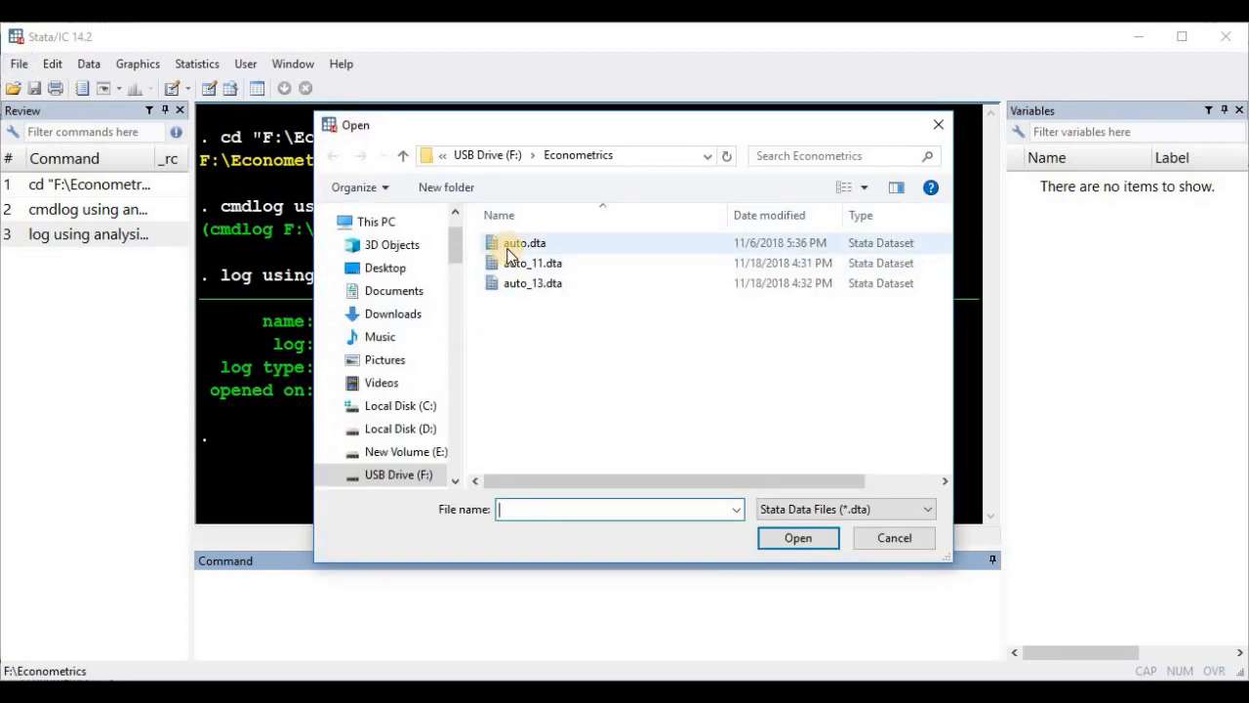
click(900, 540)
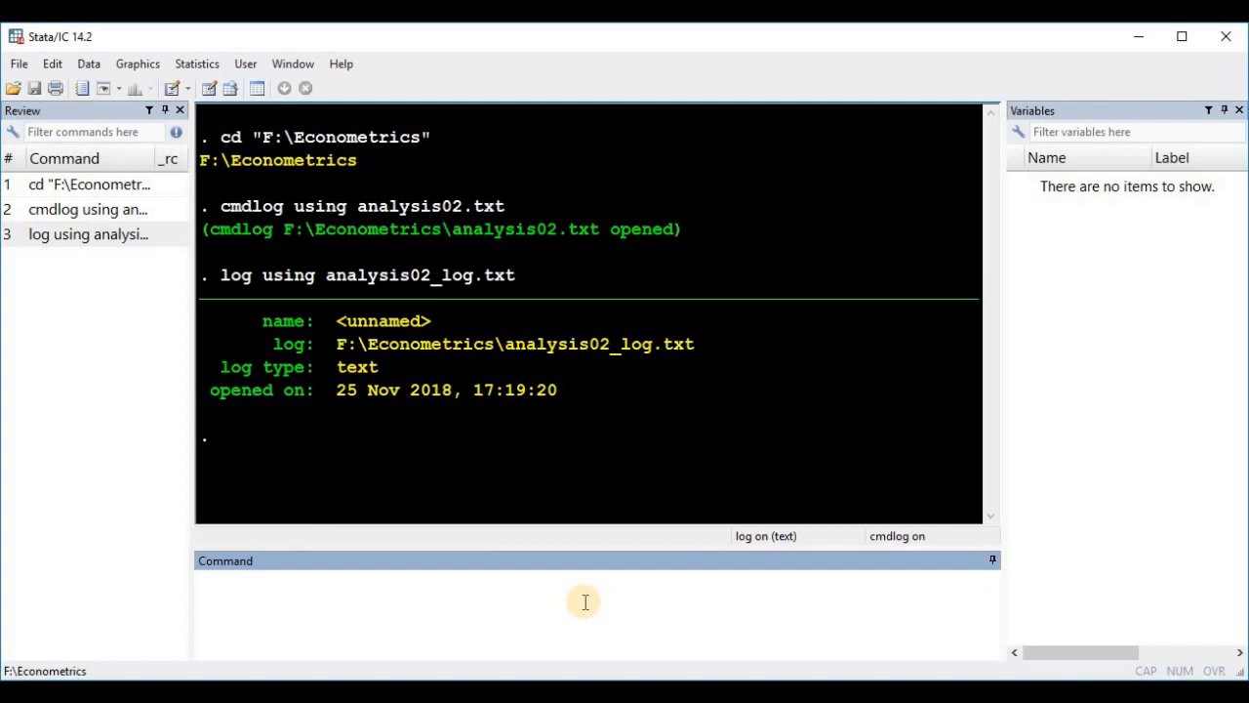
Load the automobile dataset with the command "use auto.dta, clear"
text(use auto.)
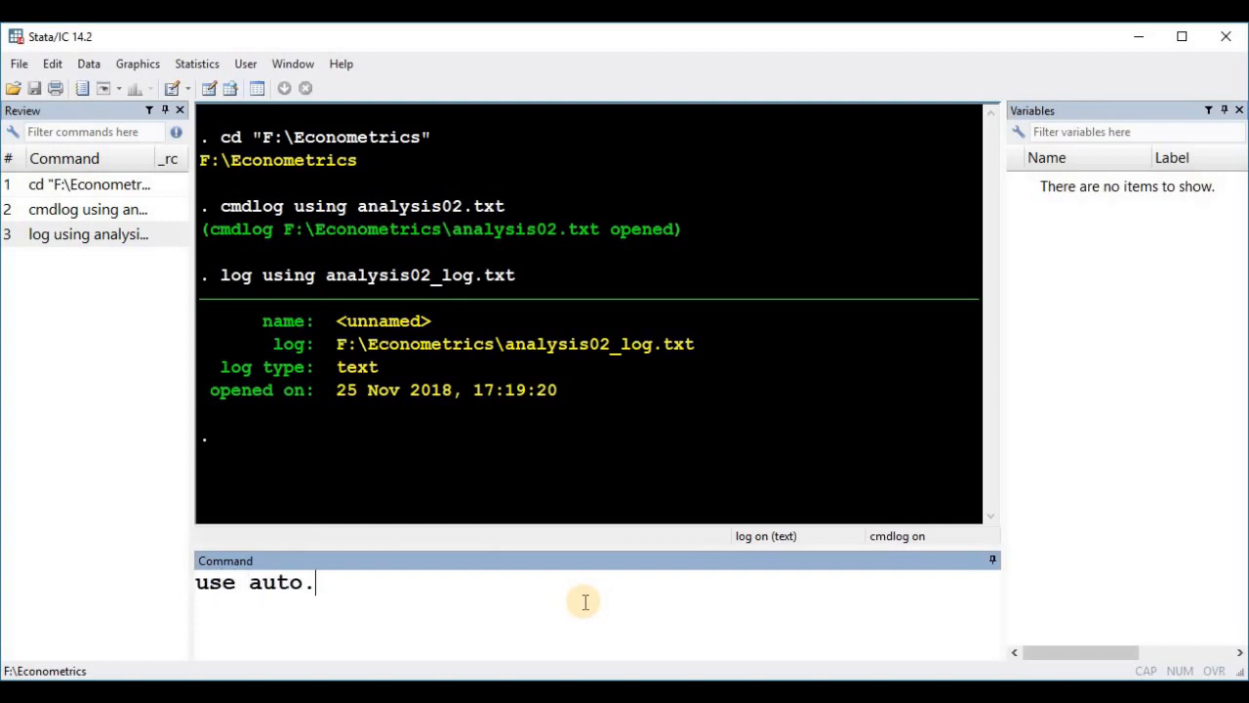
text(dta, clear)
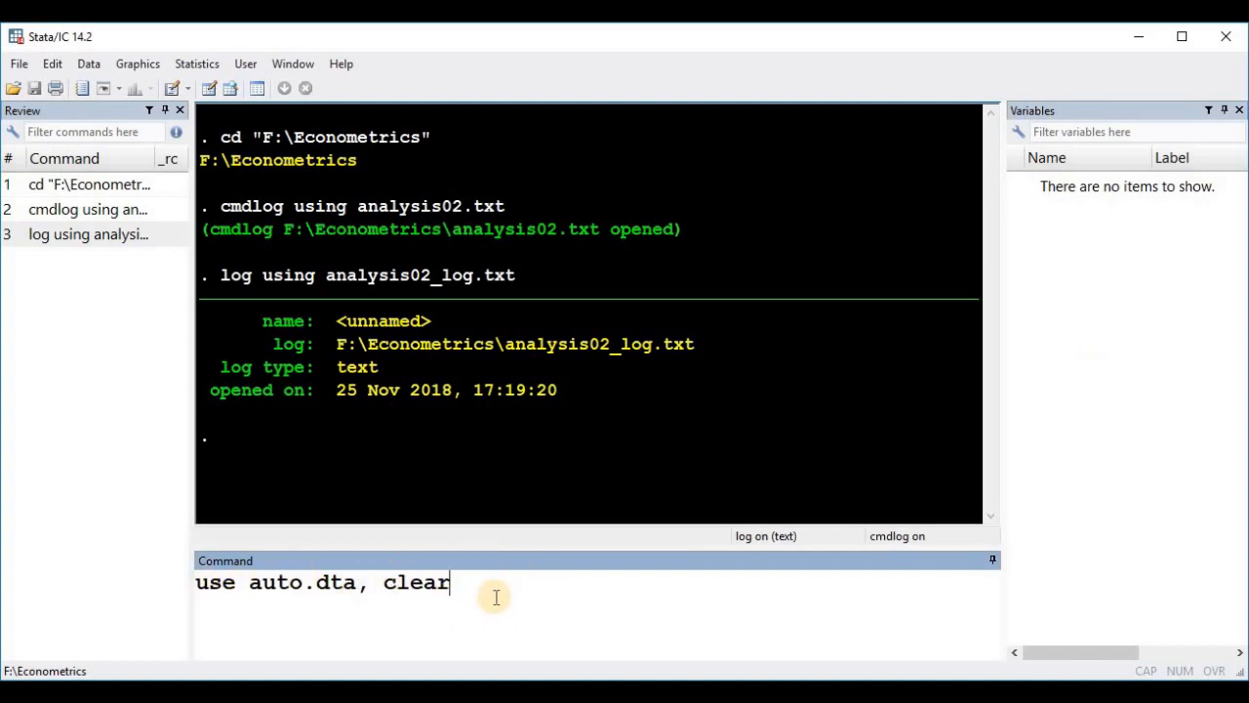
key(Return)
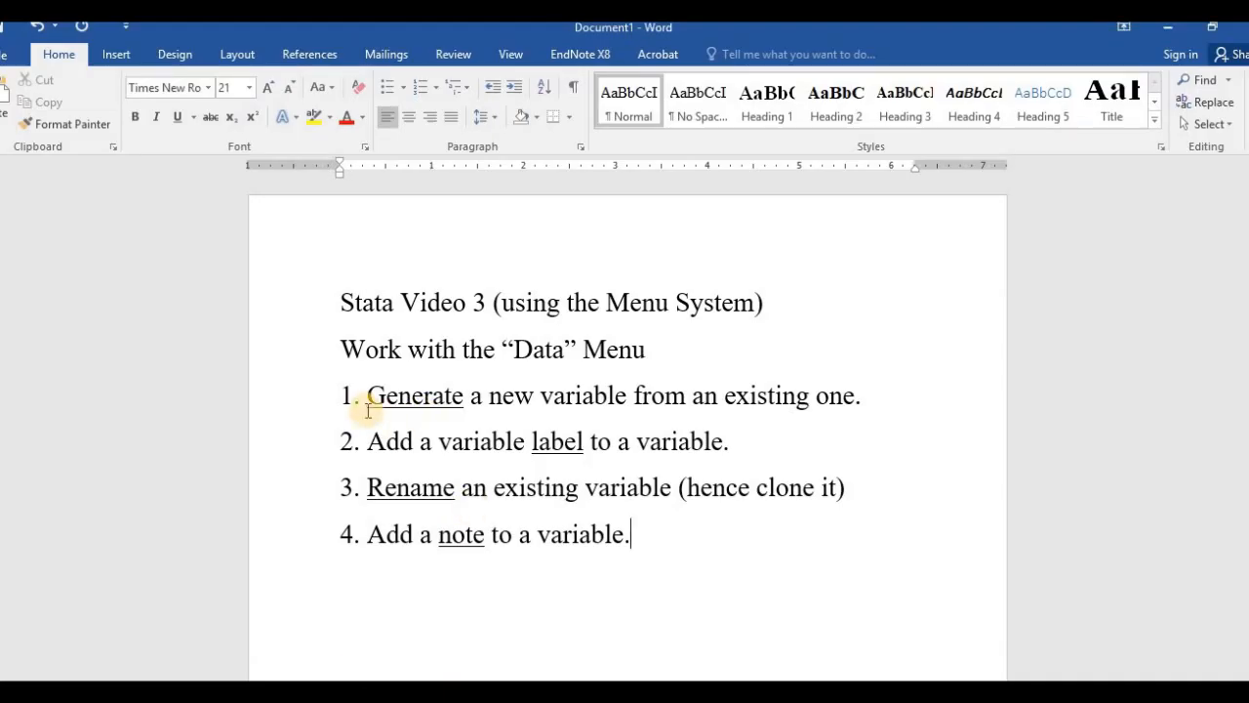
Highlight the "Generate a new variable" task in the Word outline and open Stata's dialog for creating a new variable
drag(368, 395, 849, 401)
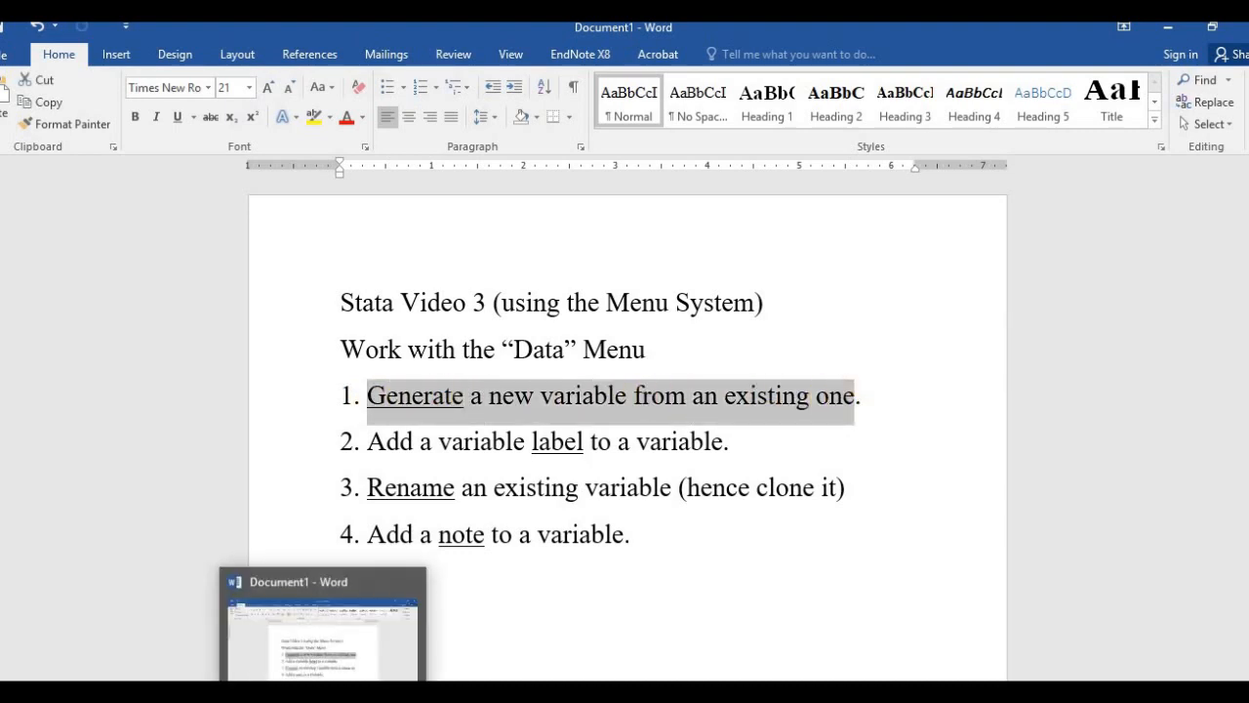
click(137, 691)
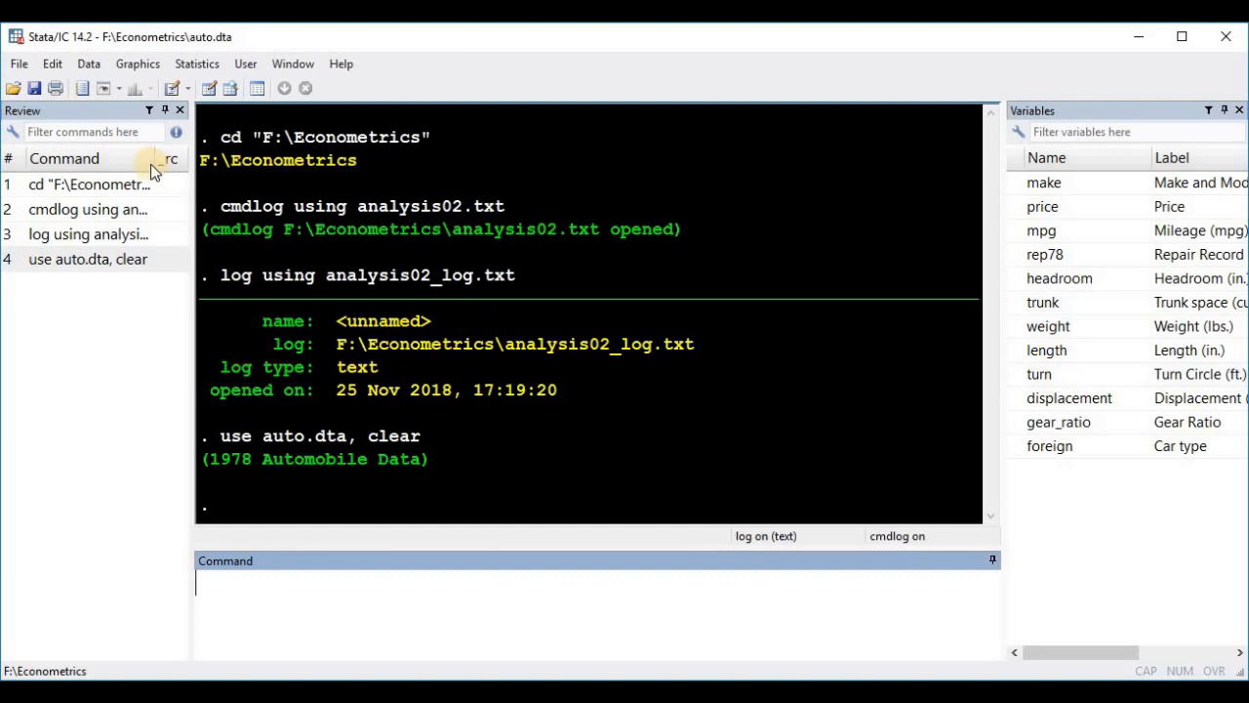
click(98, 64)
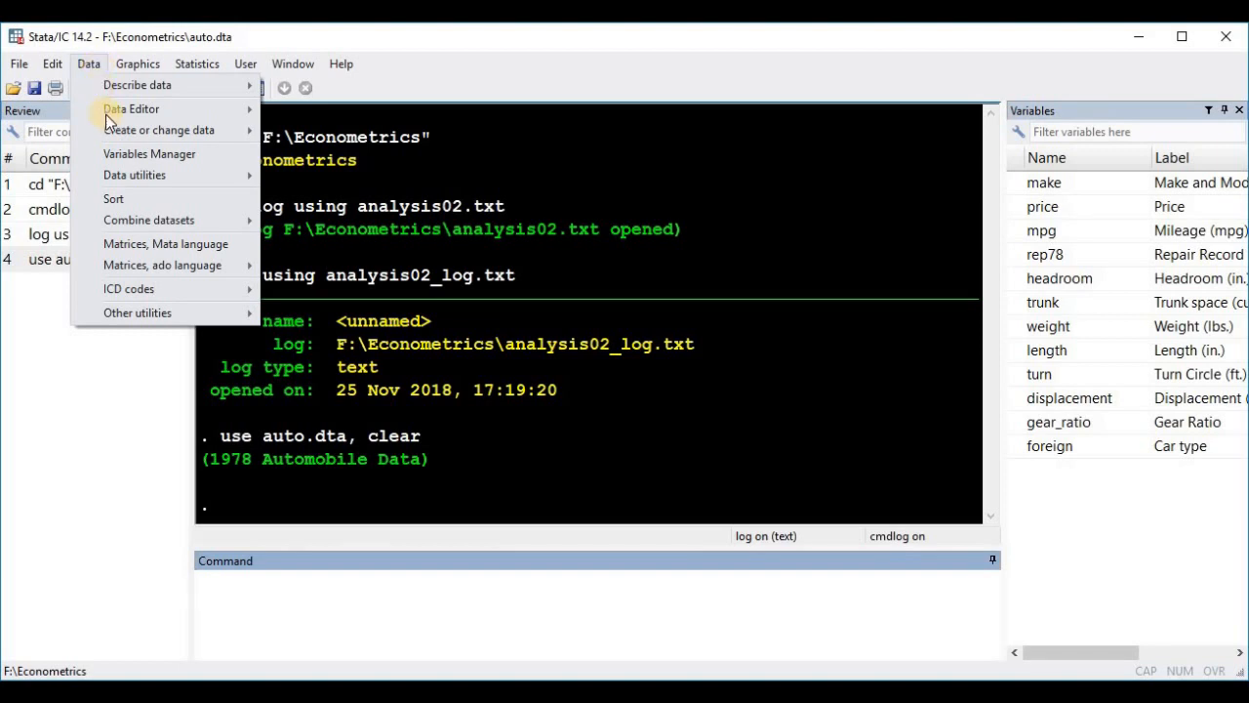
mouse_move(110, 134)
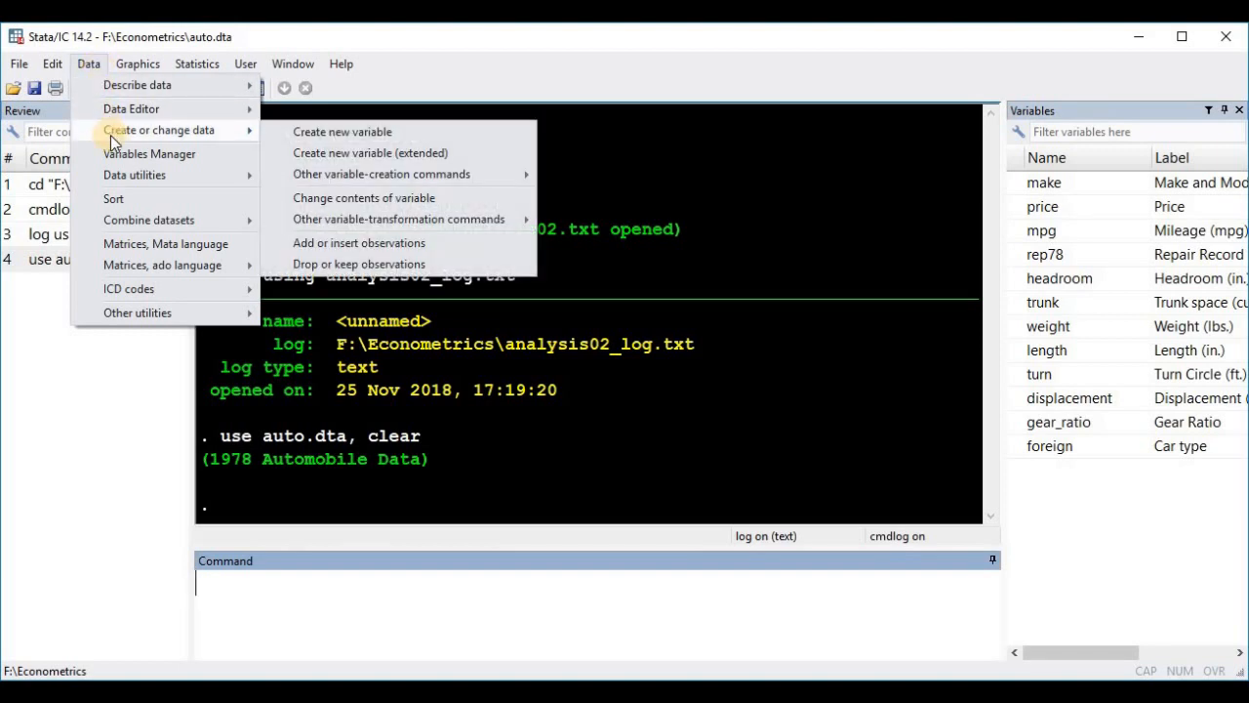
click(315, 135)
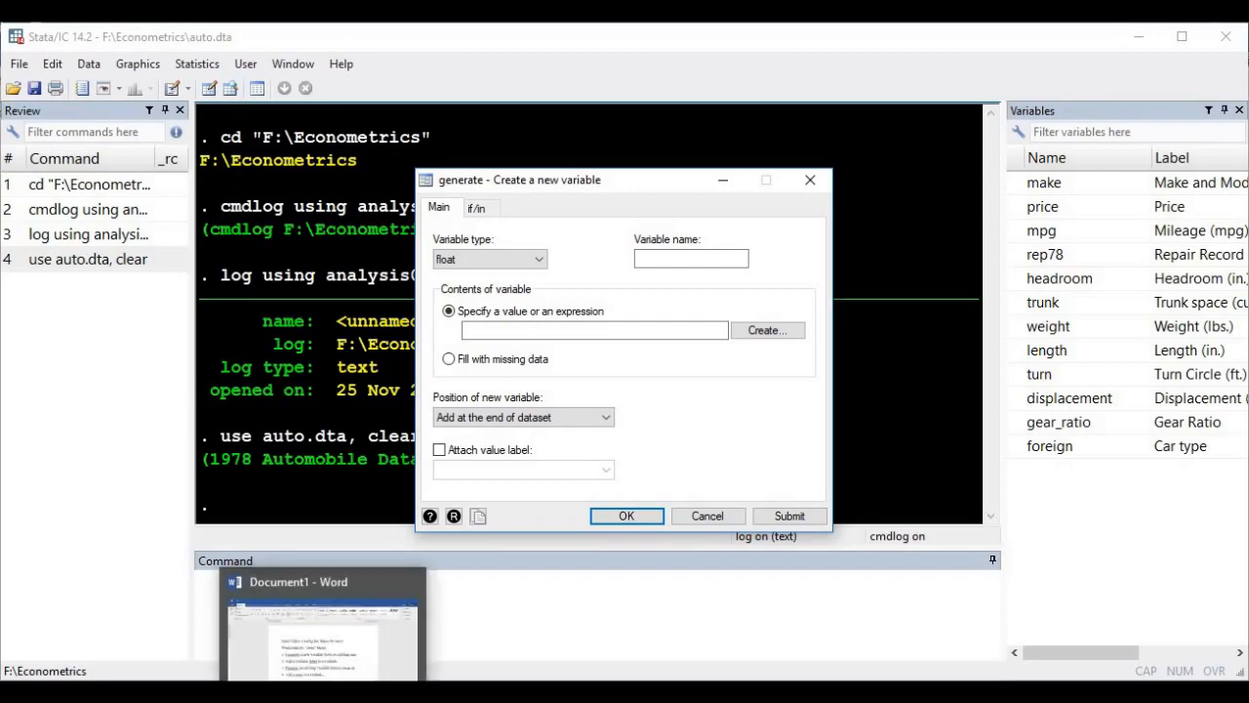
Switch to the Word outline and highlight the keywords Generate, label, Rename and note in the task list
click(325, 692)
click(392, 582)
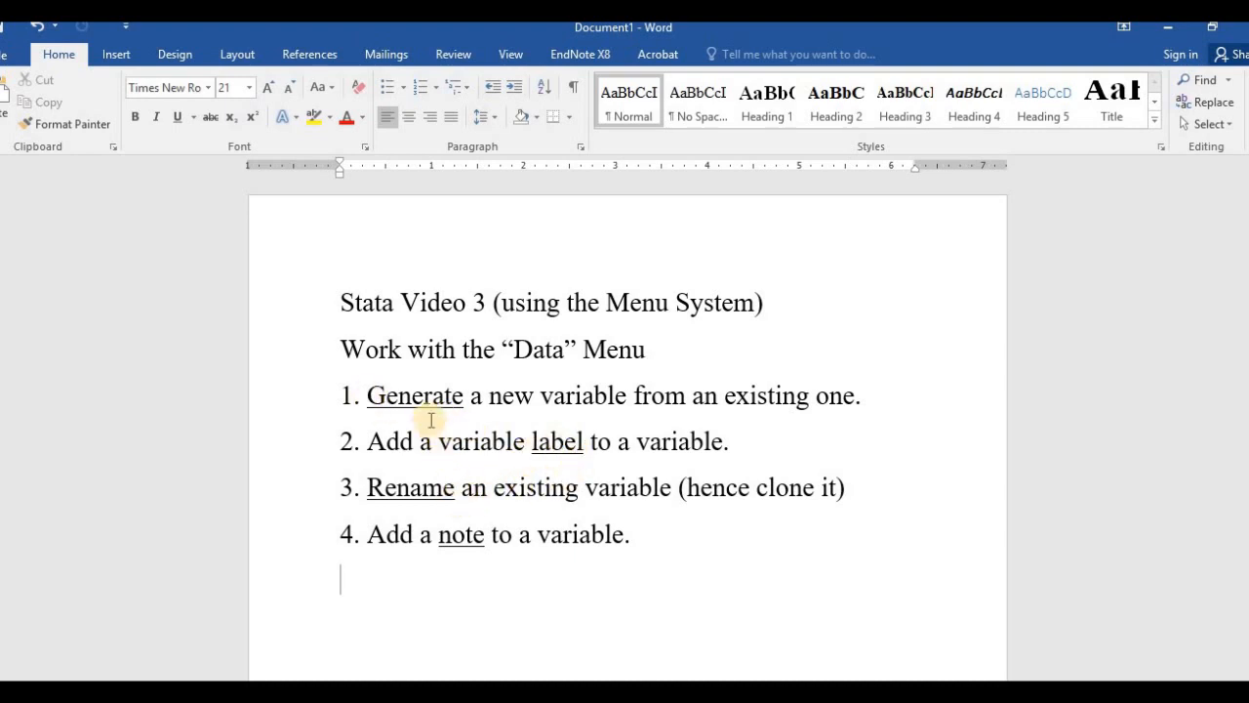
drag(436, 399, 461, 396)
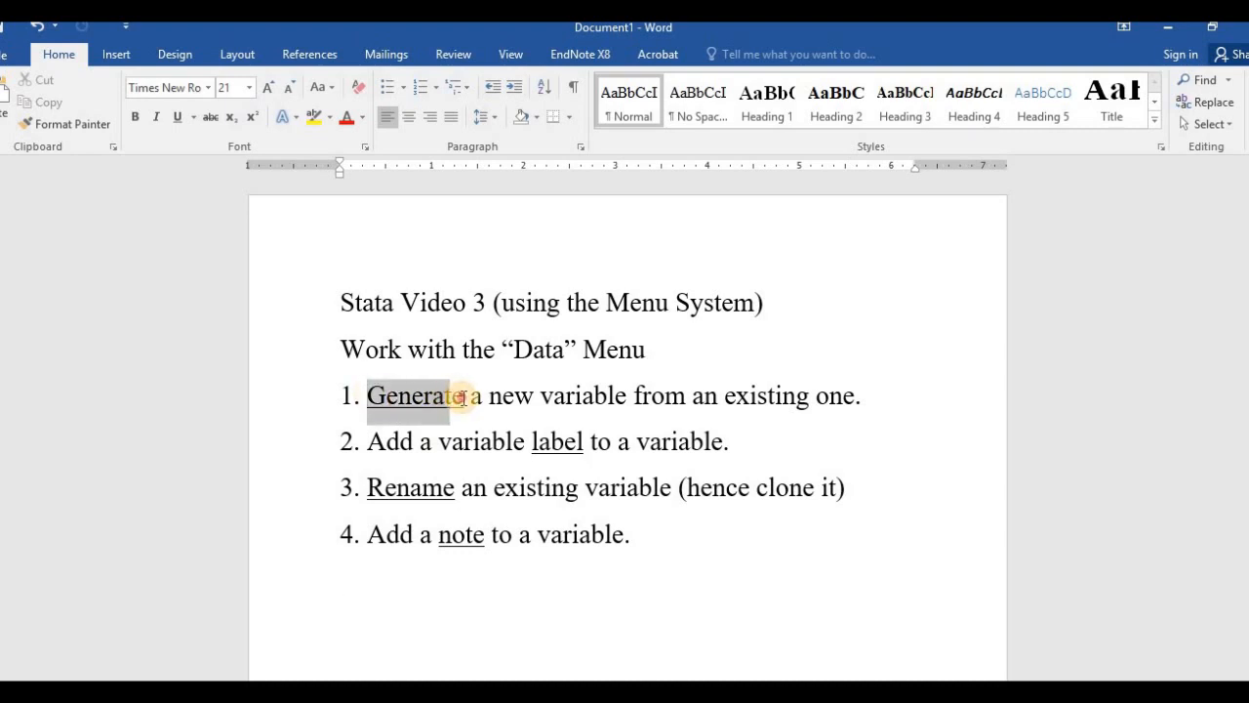
double_click(565, 441)
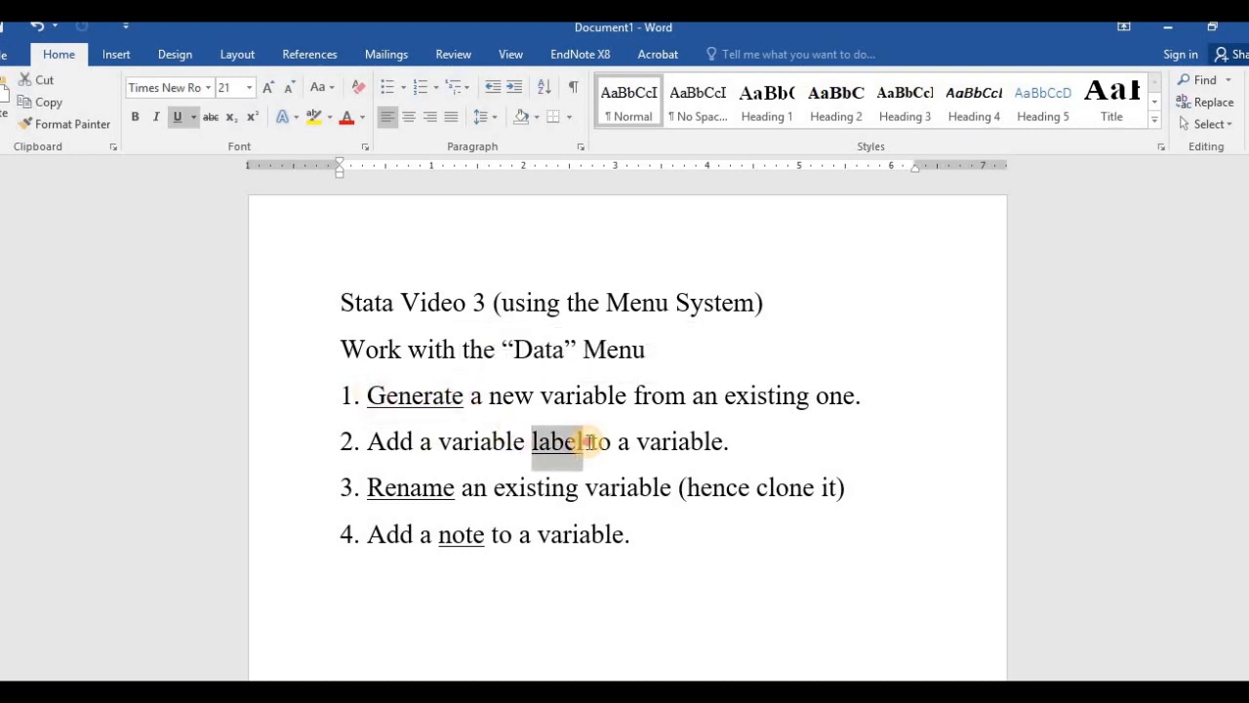
drag(371, 485, 459, 482)
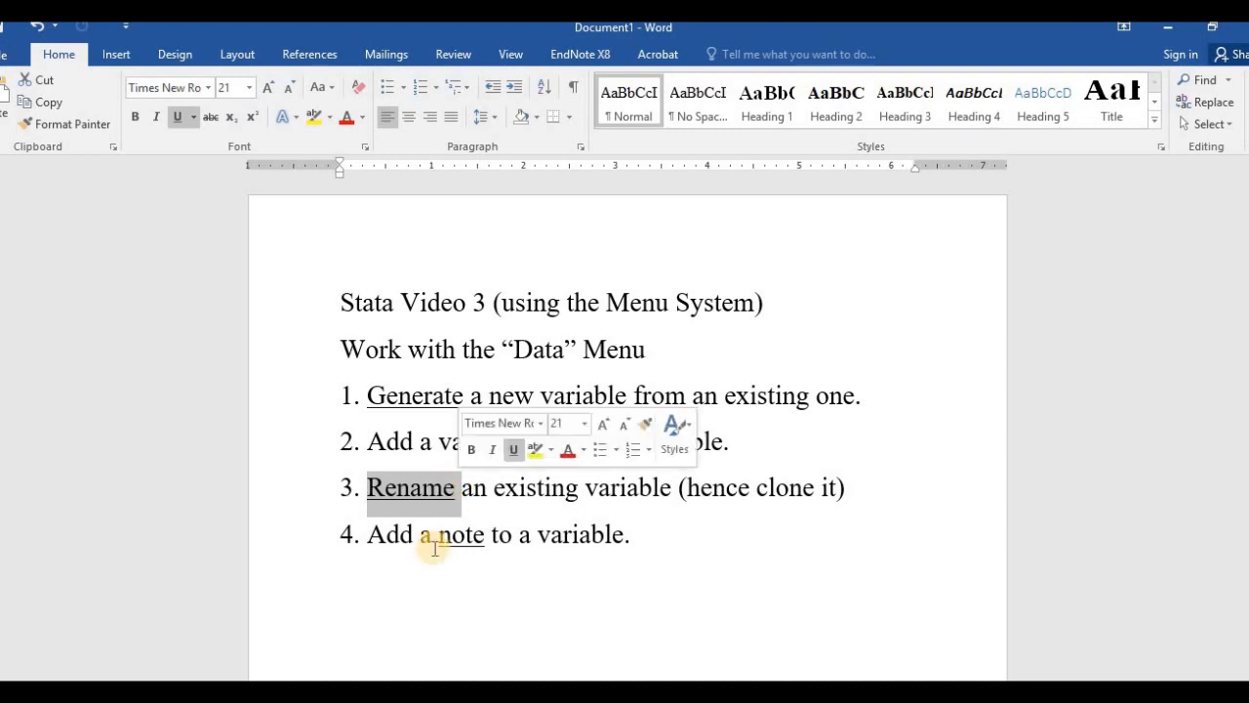
drag(440, 534, 485, 535)
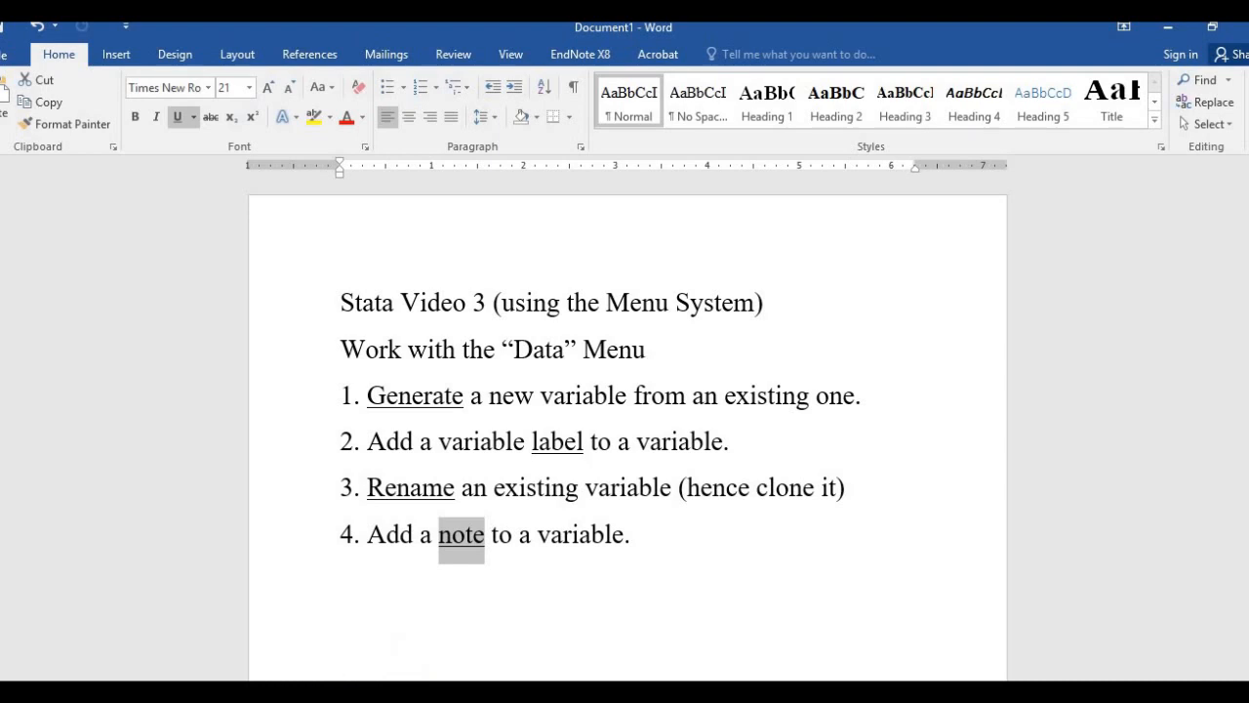
Switch back to Stata's dialog for creating a new variable and name the variable turn2
click(151, 693)
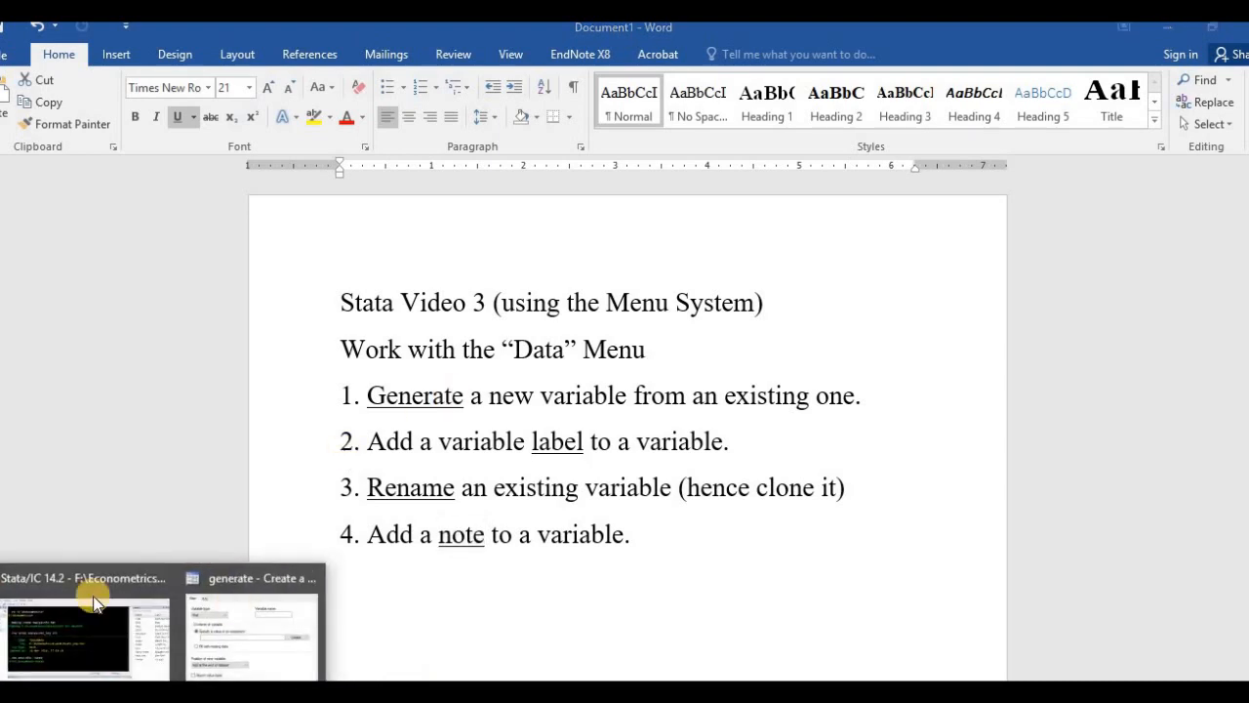
click(62, 639)
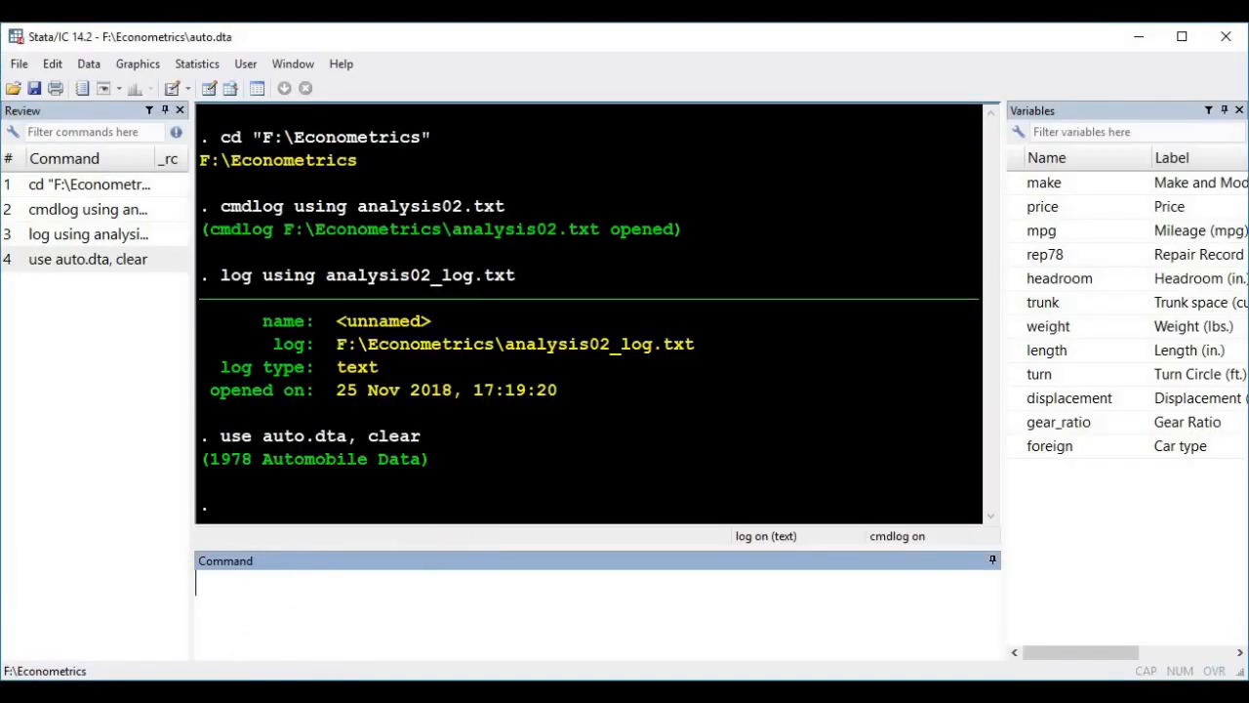
click(277, 636)
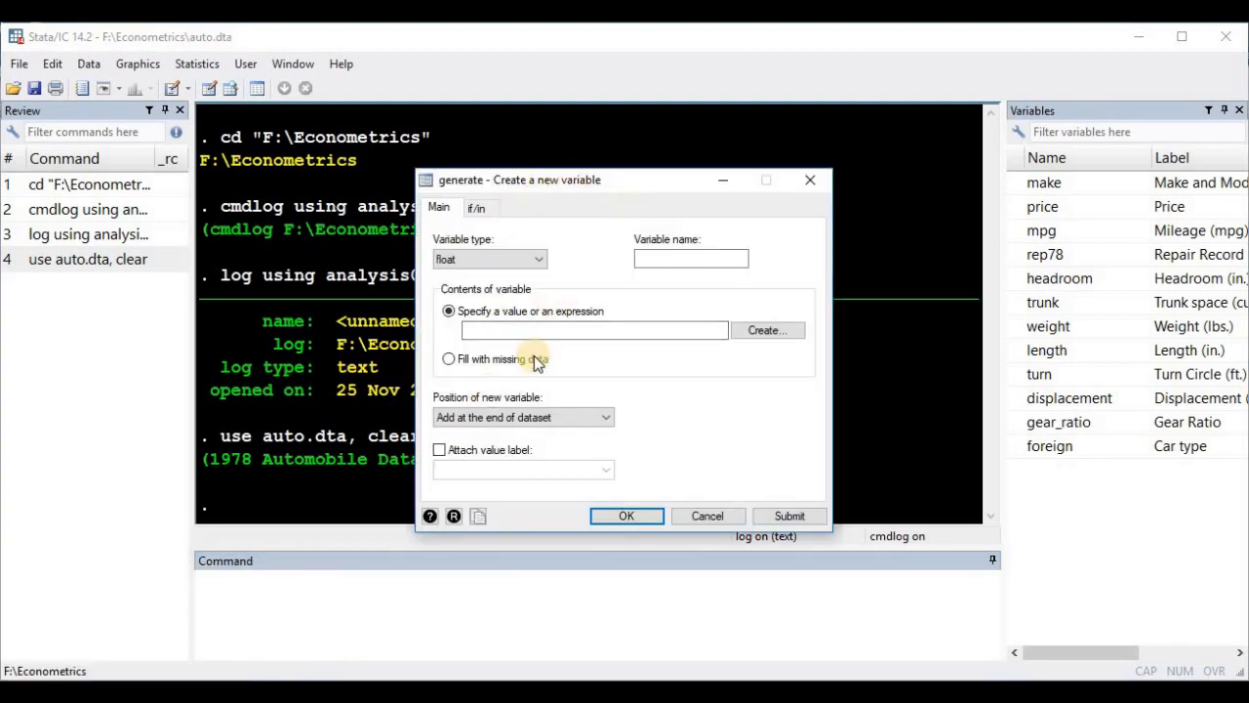
click(660, 257)
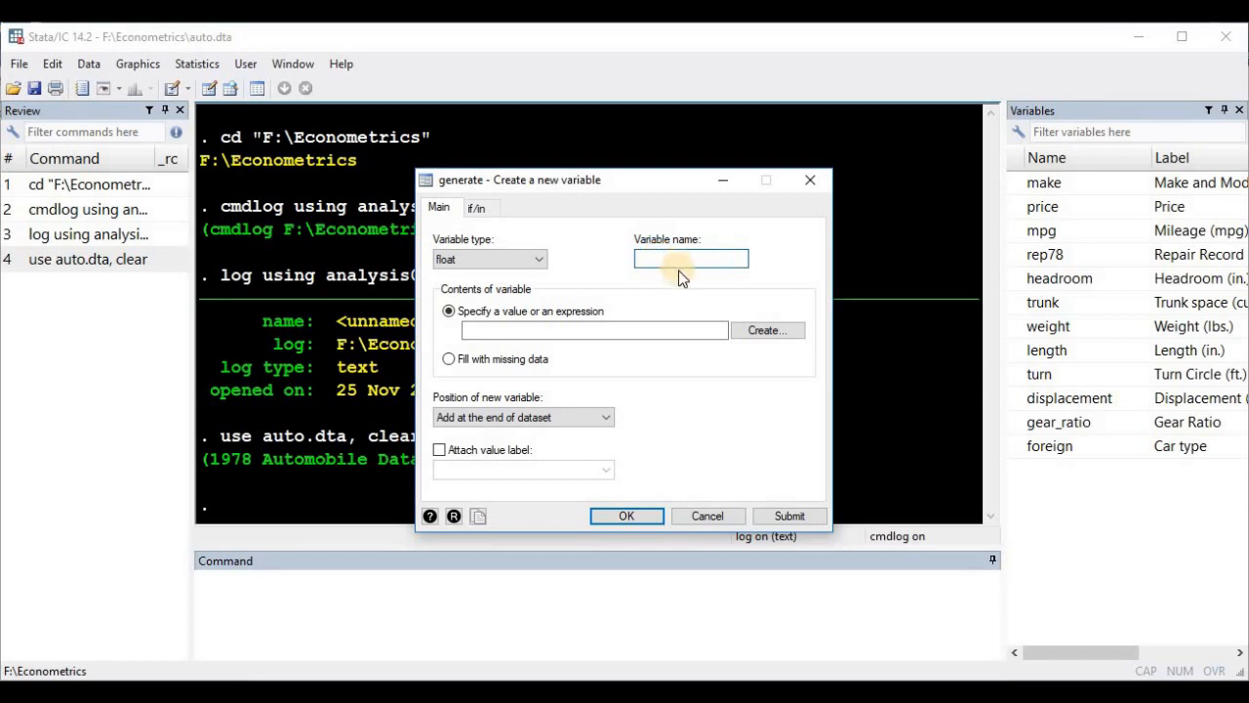
text(turn2)
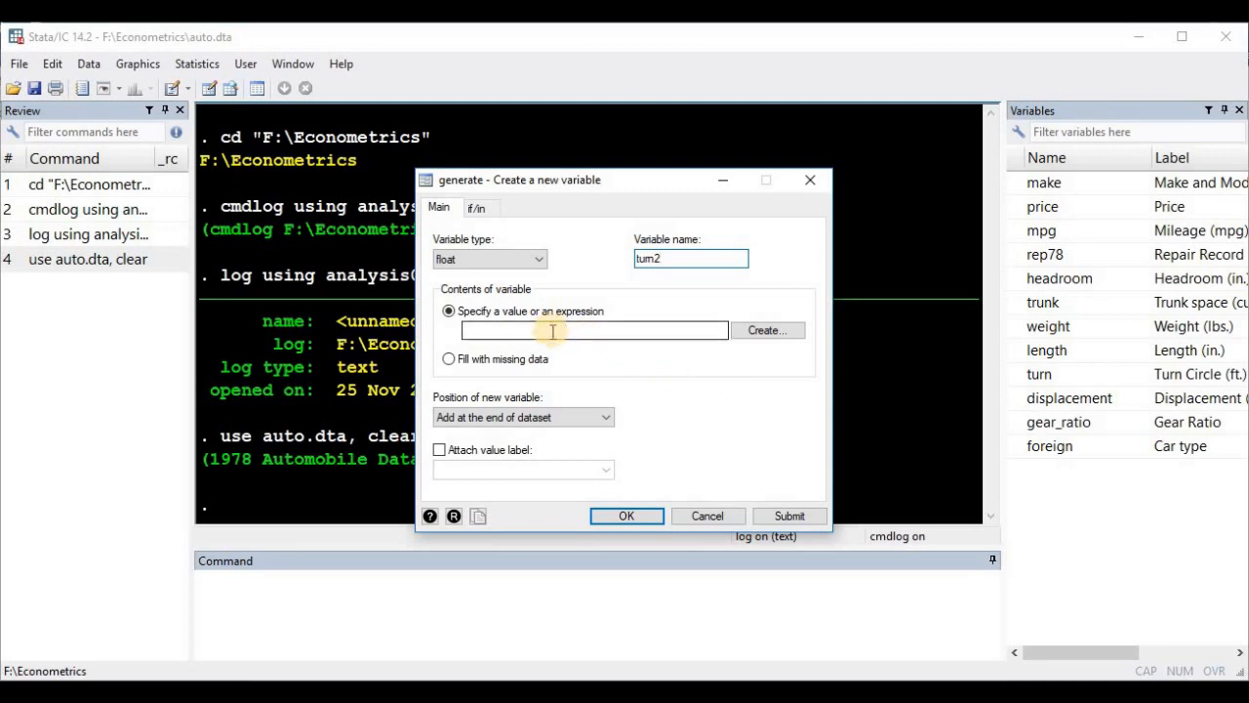
Define the new variable's contents with the expression turn^2 and generate it
click(761, 334)
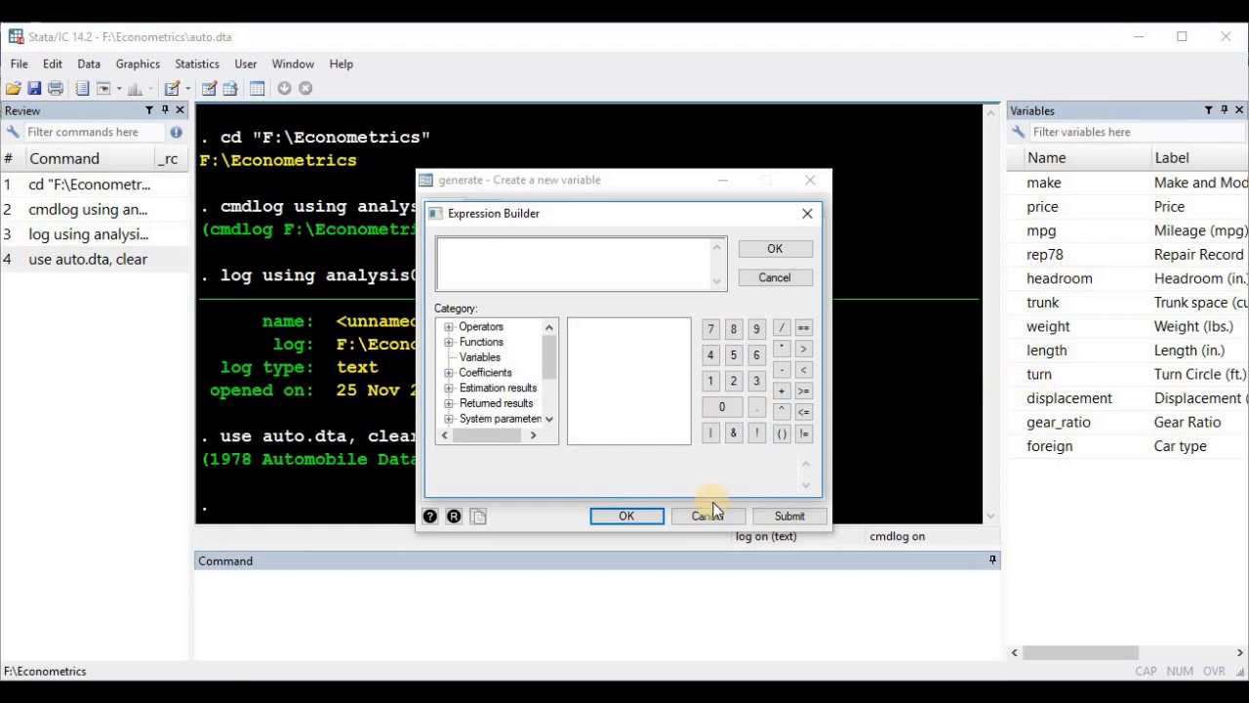
click(807, 213)
click(577, 329)
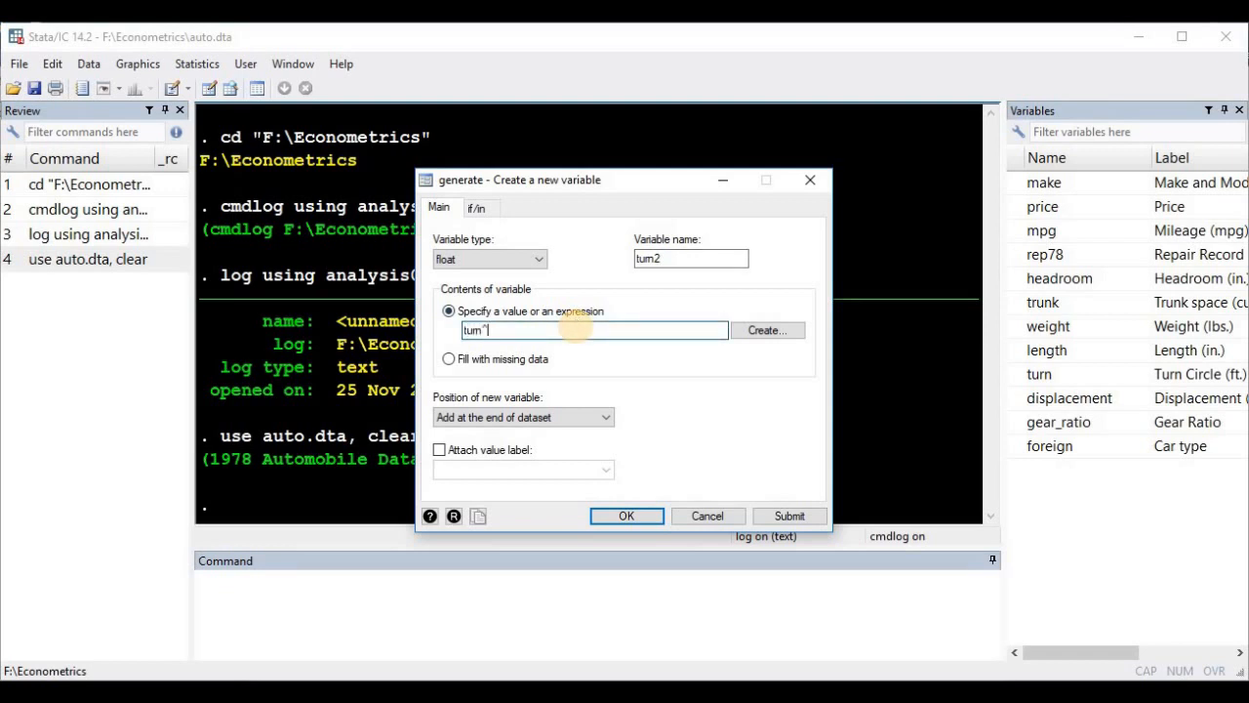
click(485, 330)
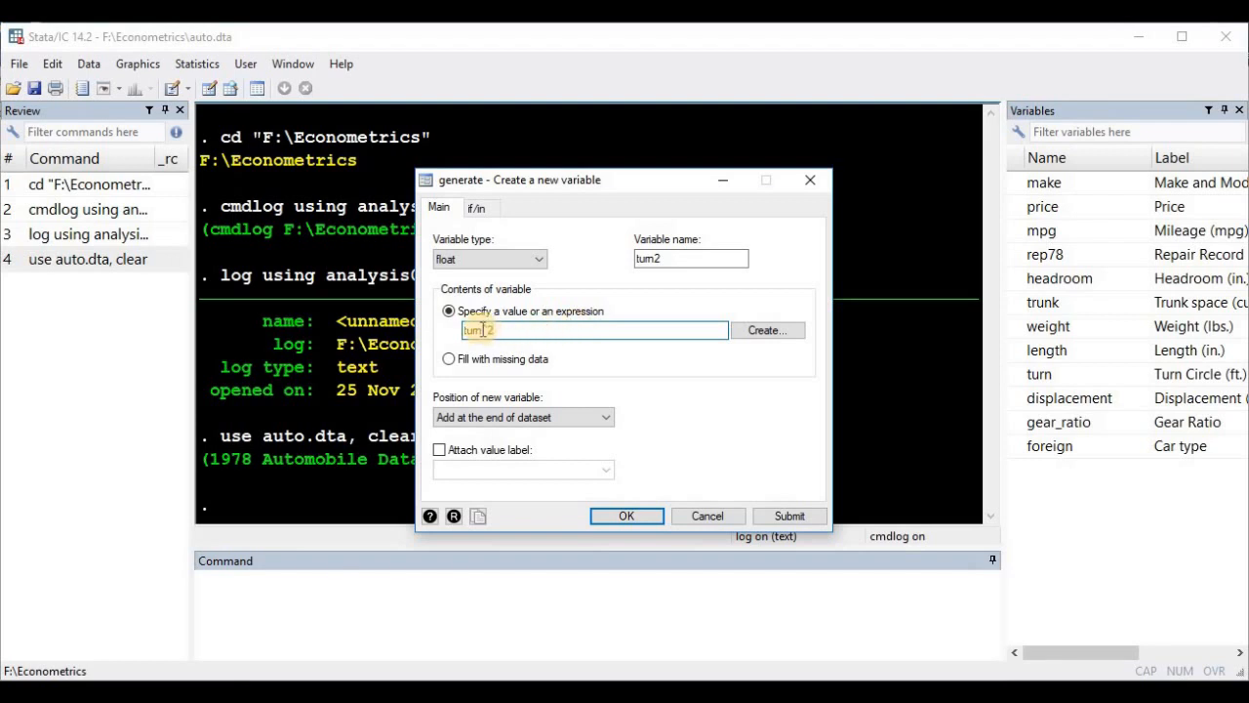
double_click(485, 330)
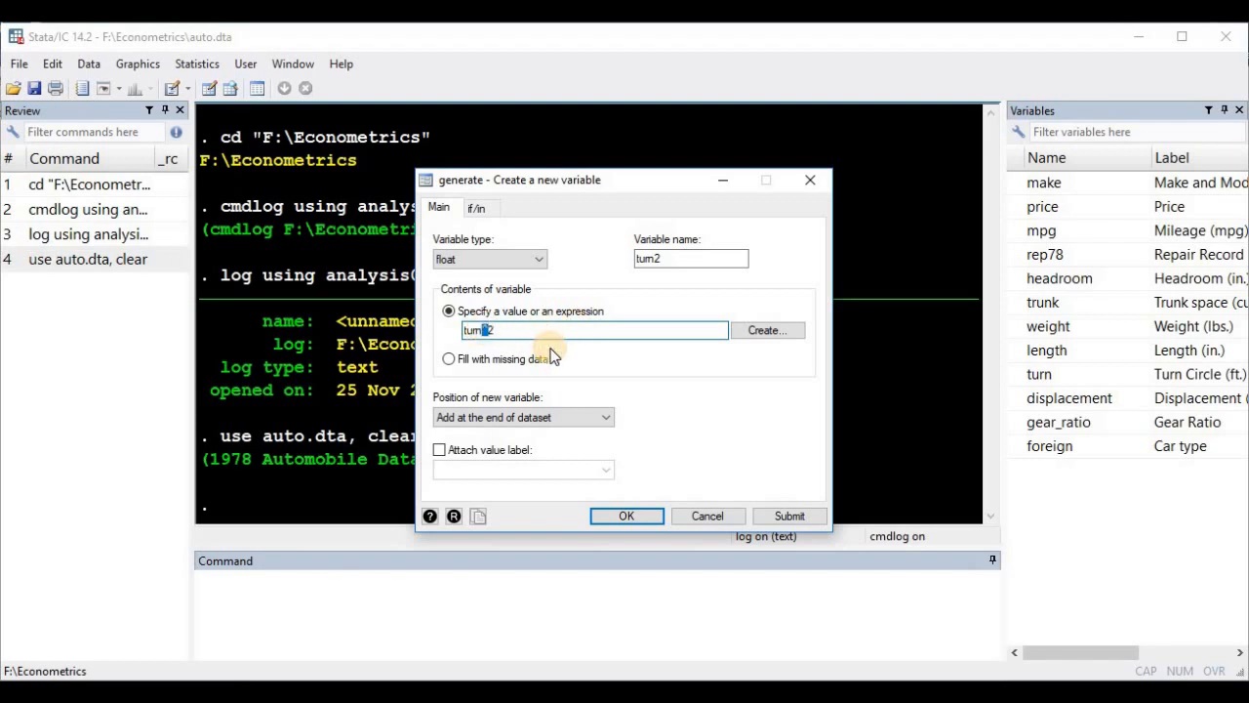
click(514, 330)
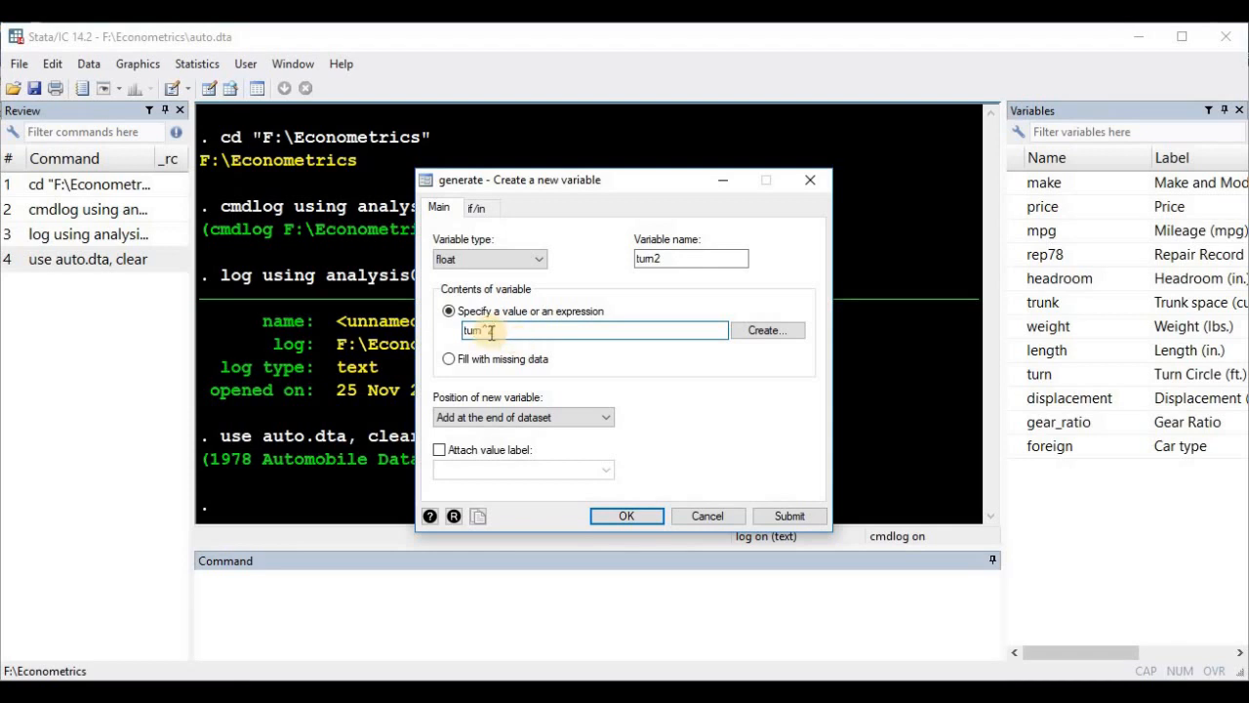
drag(488, 331, 479, 331)
click(613, 371)
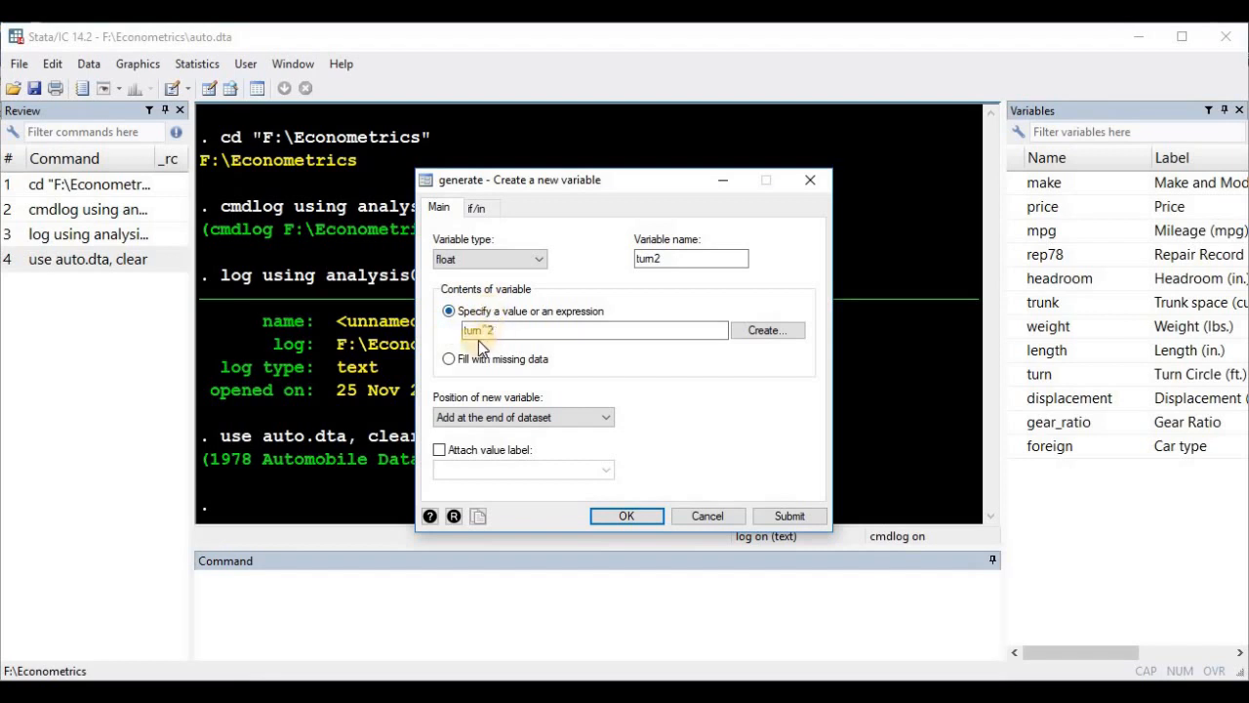
click(627, 515)
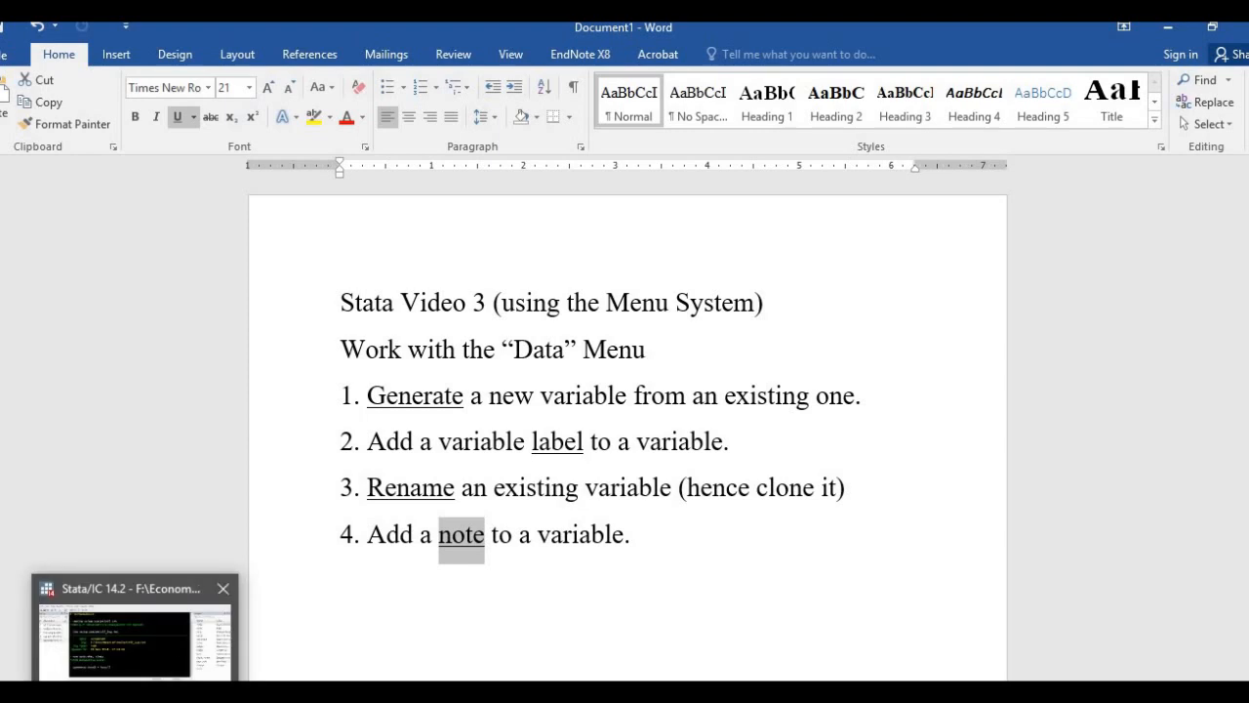
Return to Stata and set up attaching a variable label, choosing turn2 as the variable
click(137, 689)
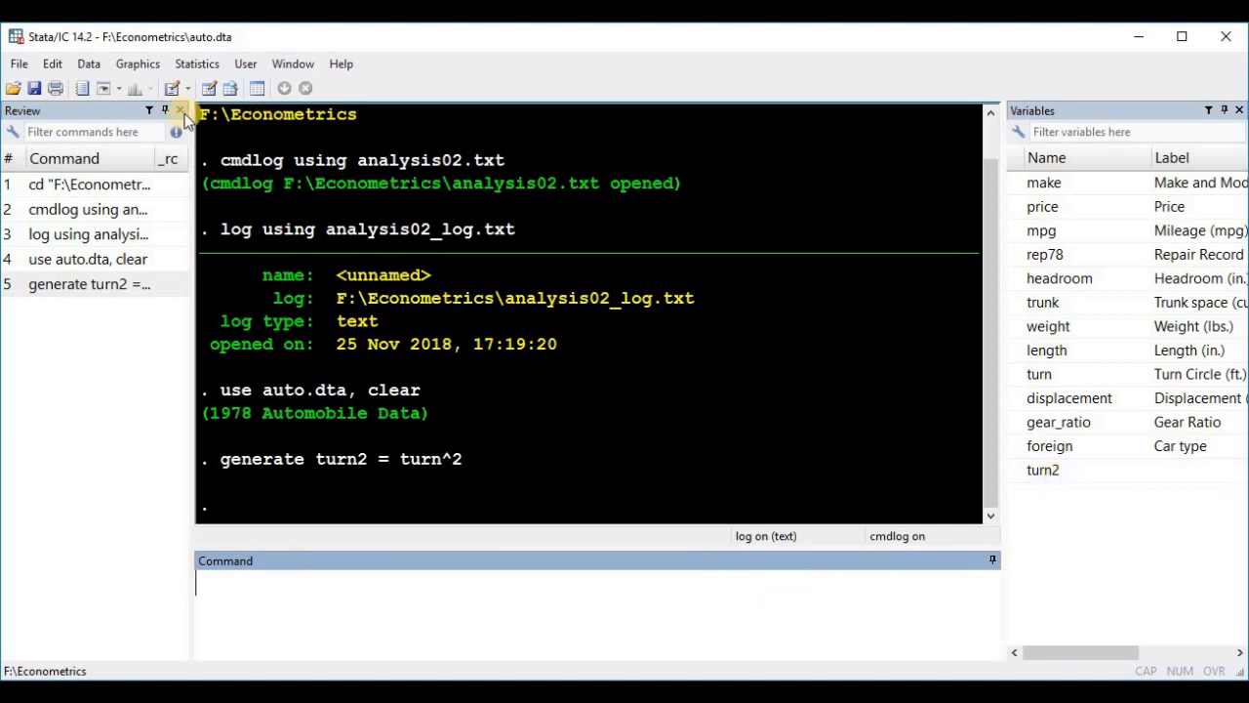
click(89, 64)
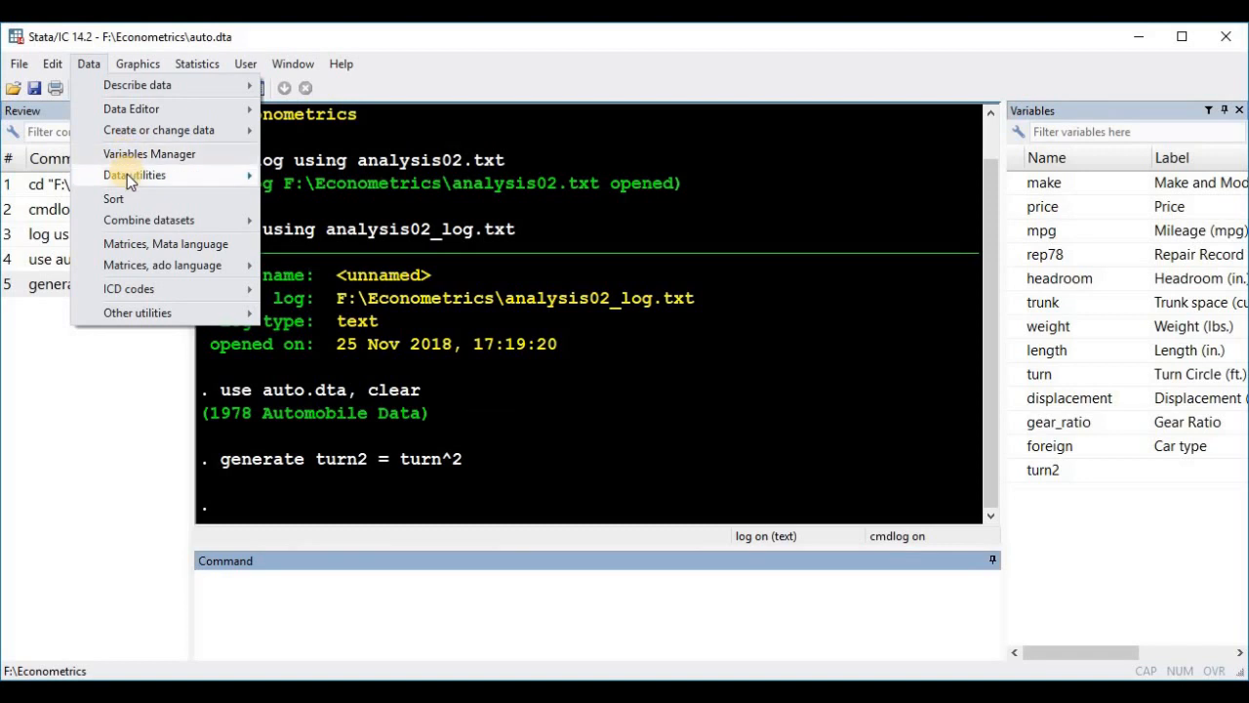
mouse_move(127, 173)
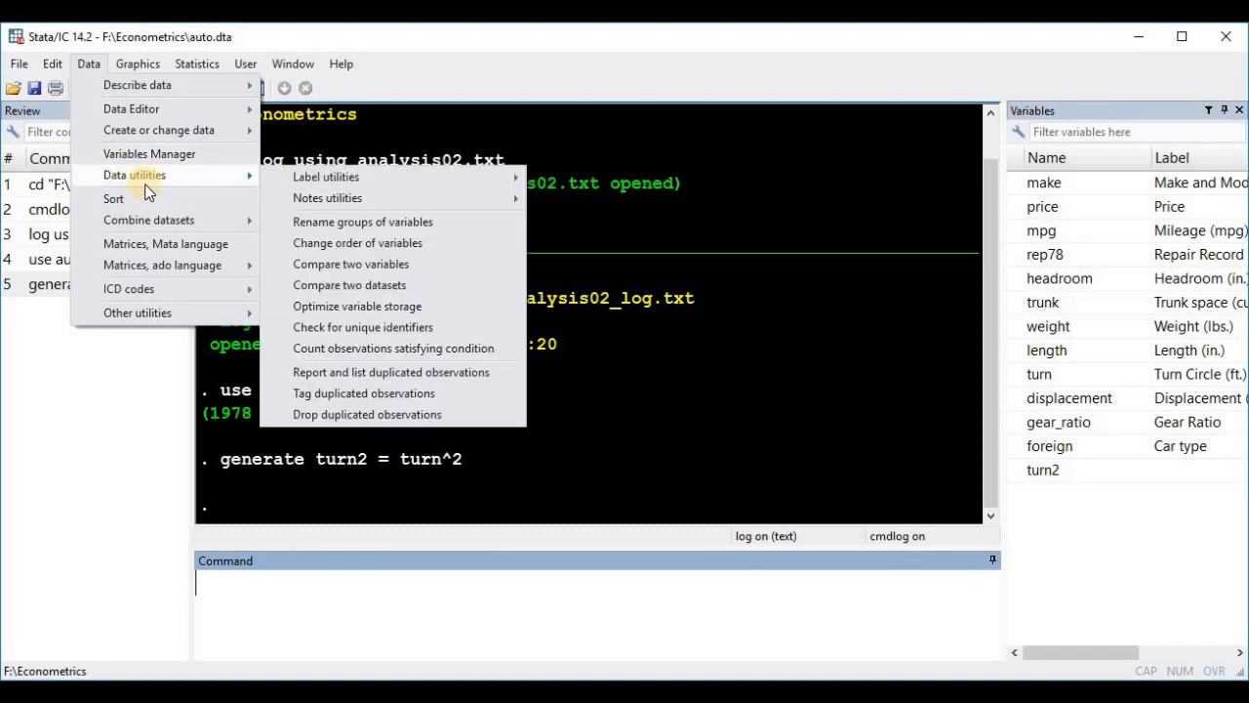
mouse_move(293, 178)
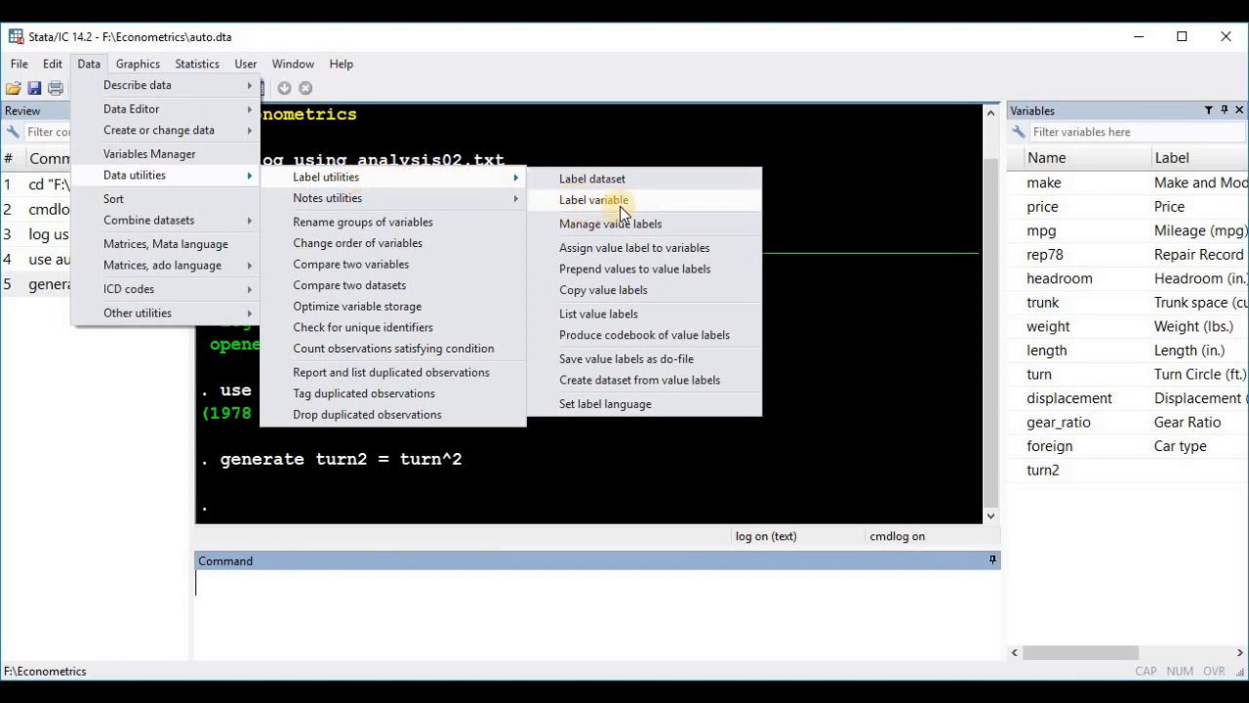
click(565, 200)
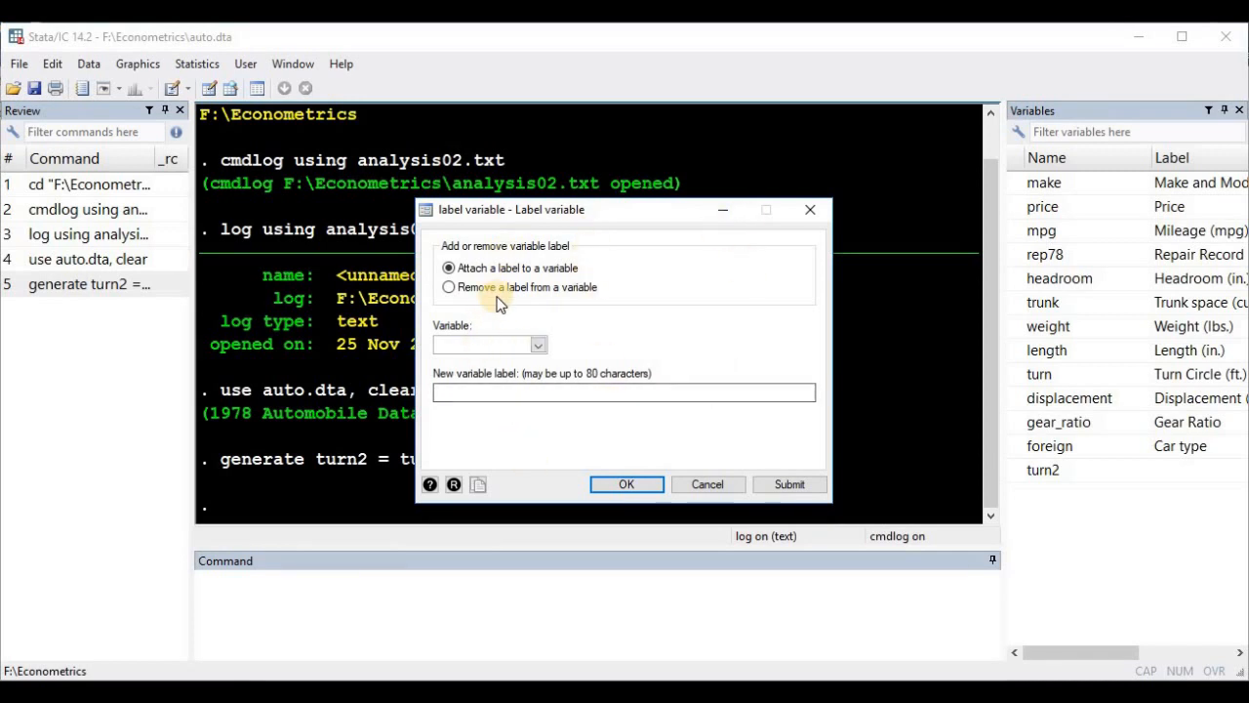
click(467, 278)
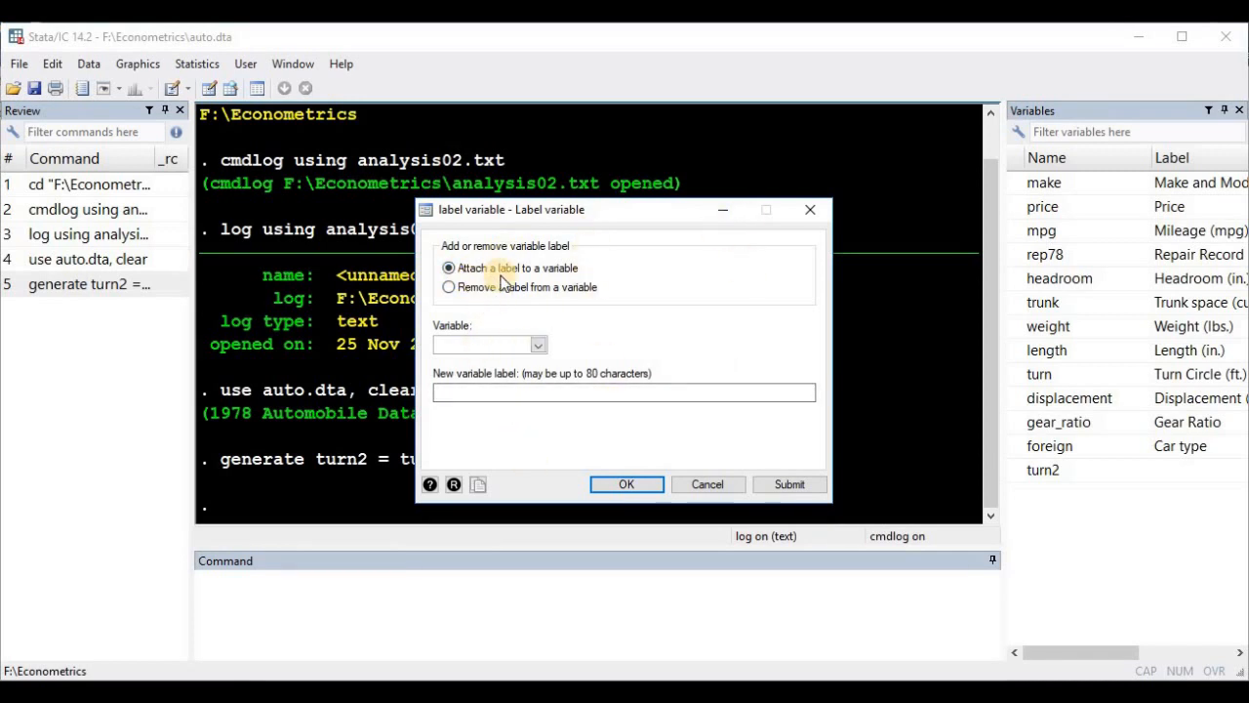
click(451, 270)
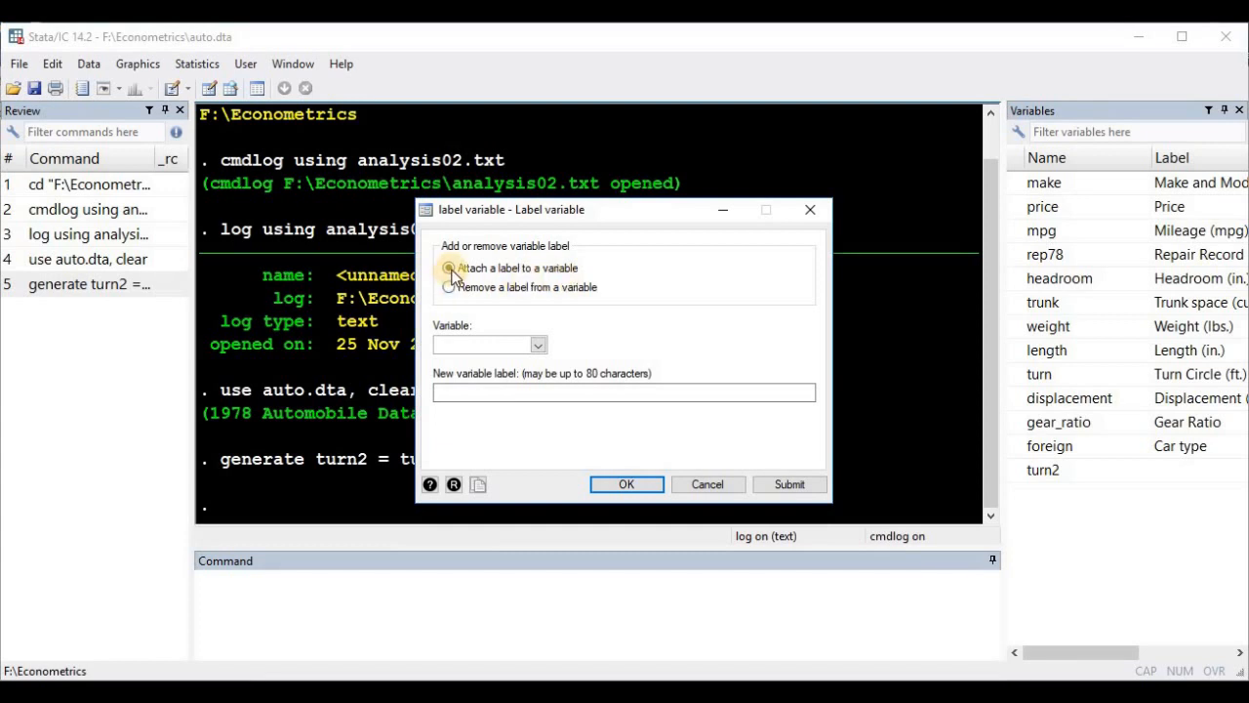
click(537, 344)
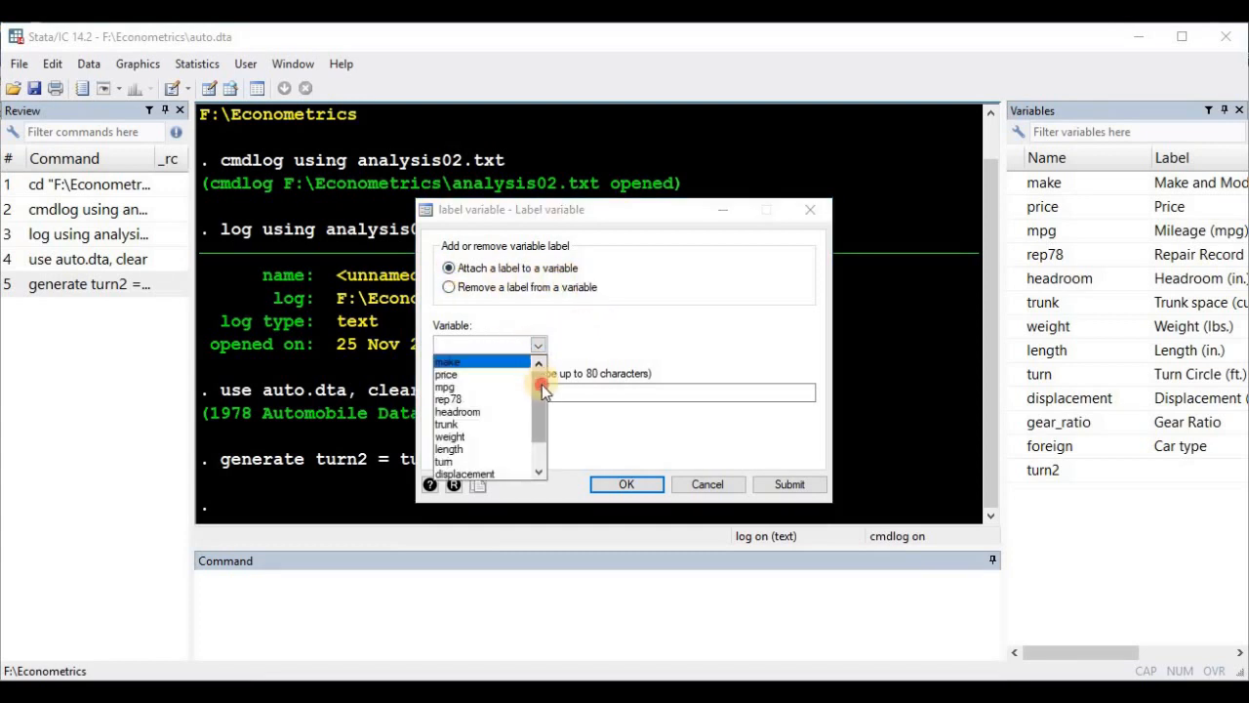
drag(540, 388, 540, 423)
click(464, 473)
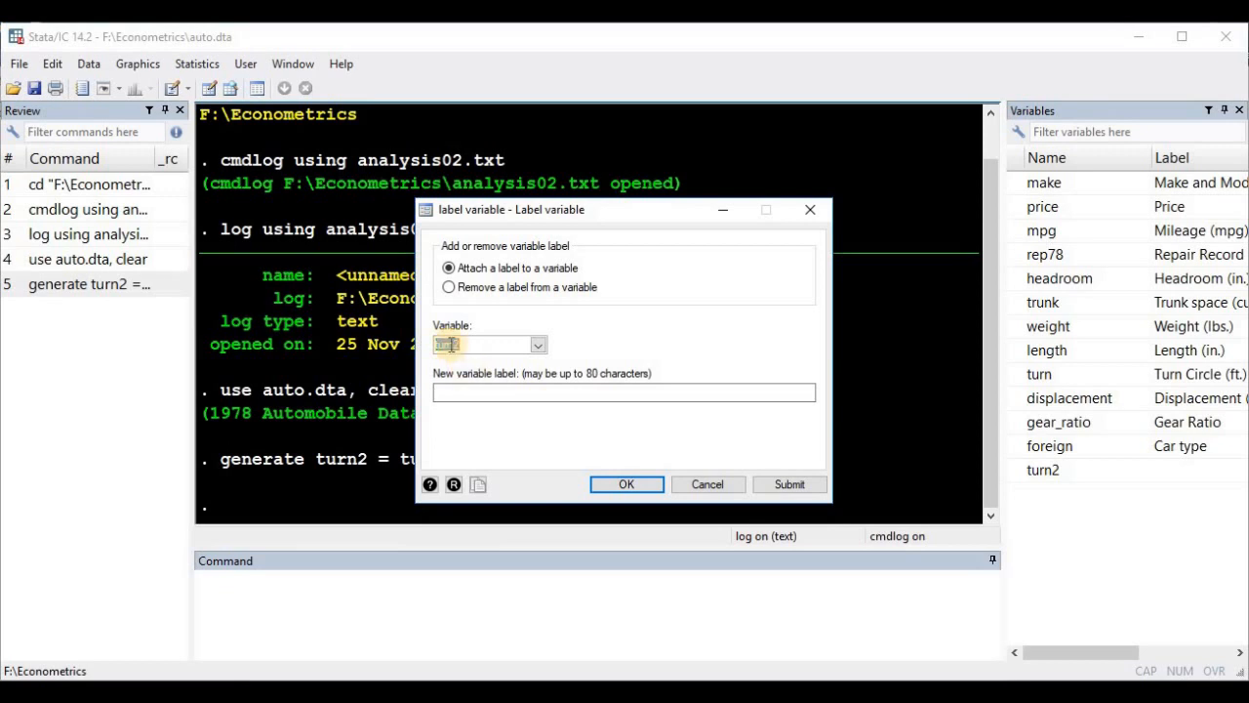
Give turn2 the variable label "Square of turn (square ft.)" and apply it
click(455, 392)
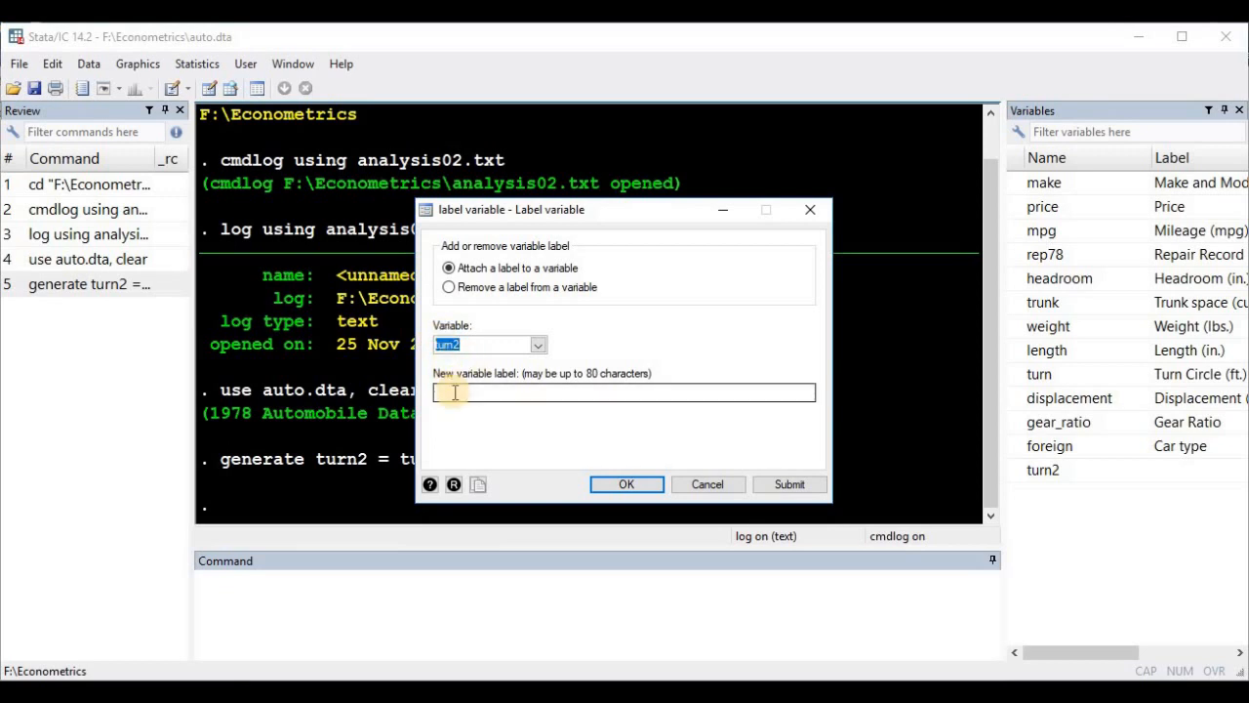
click(476, 398)
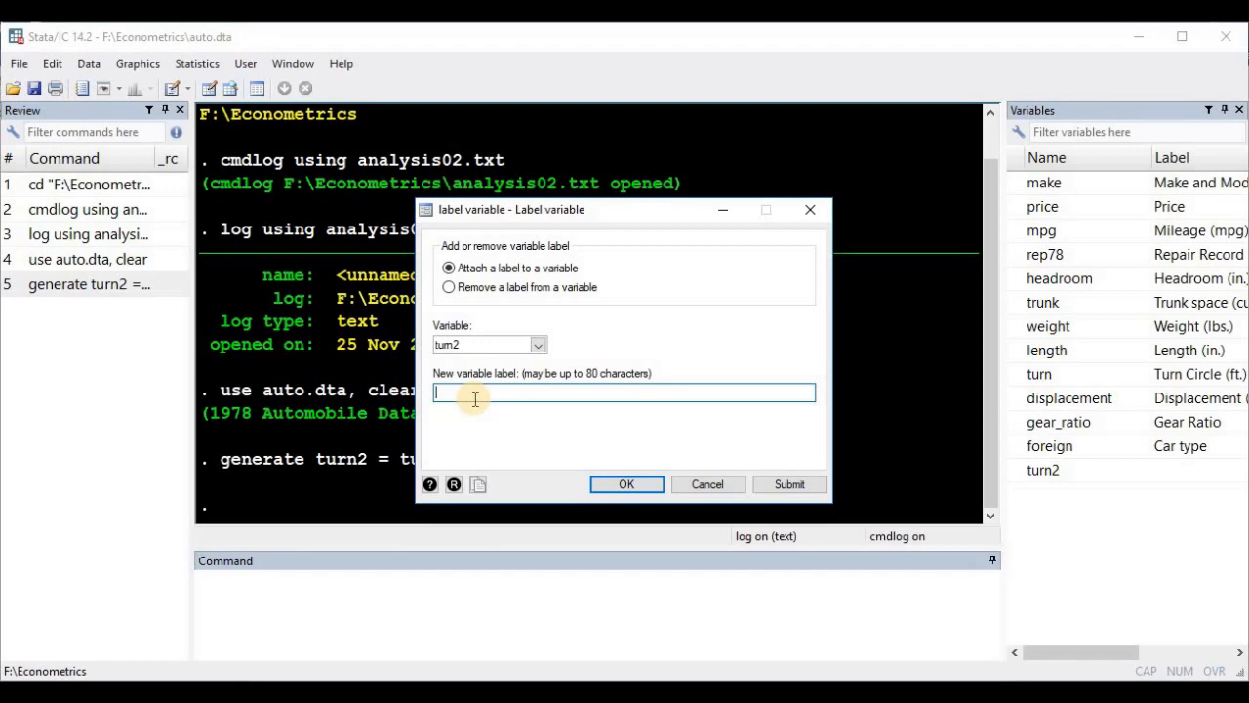
text(Square of turn ()
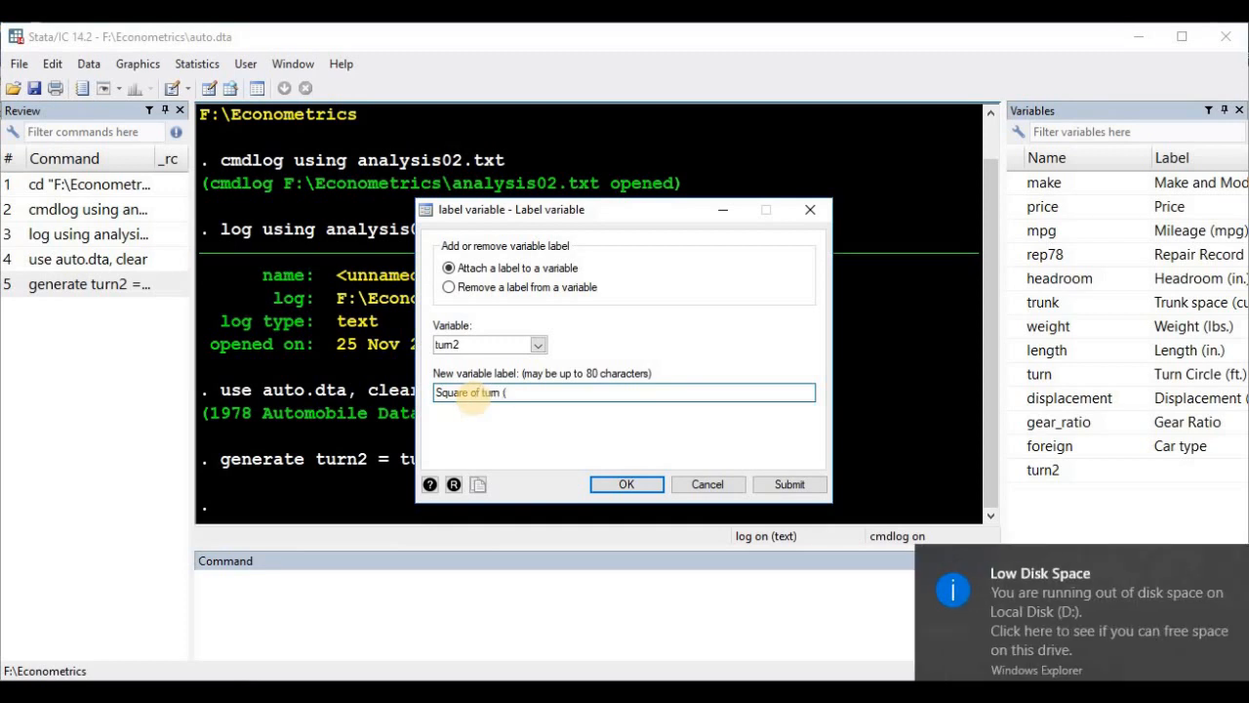
text(squa)
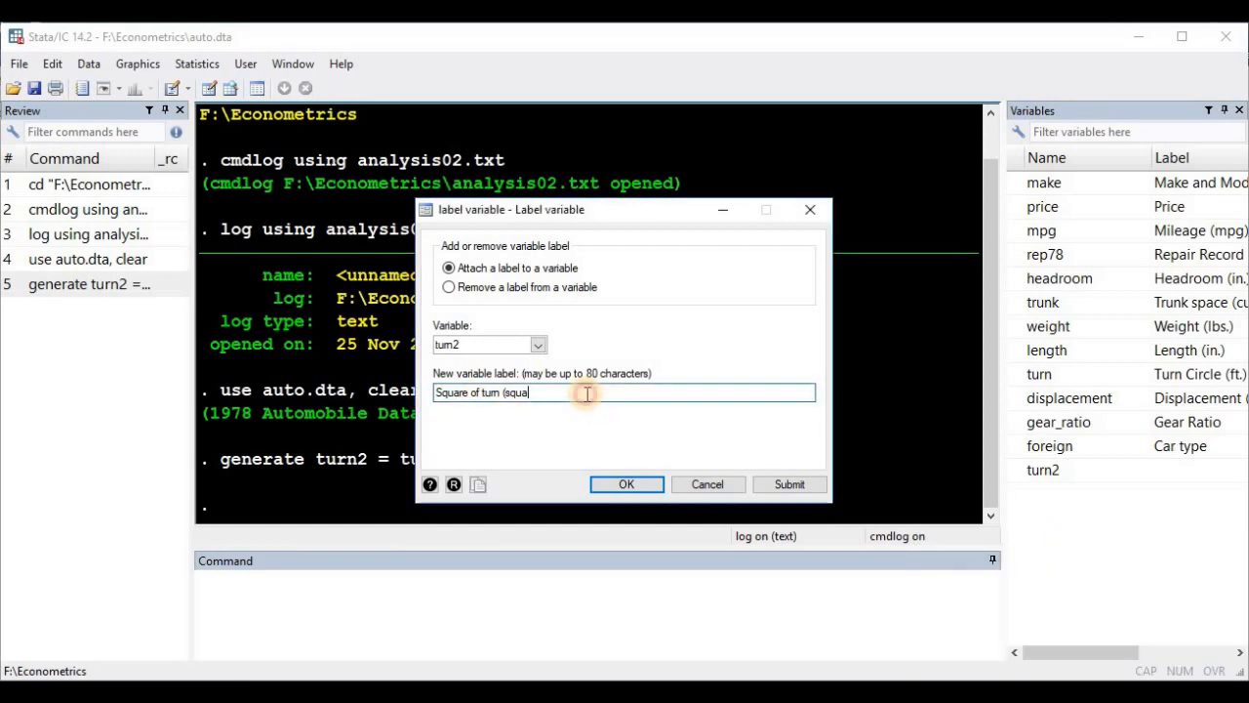
text(re feet)
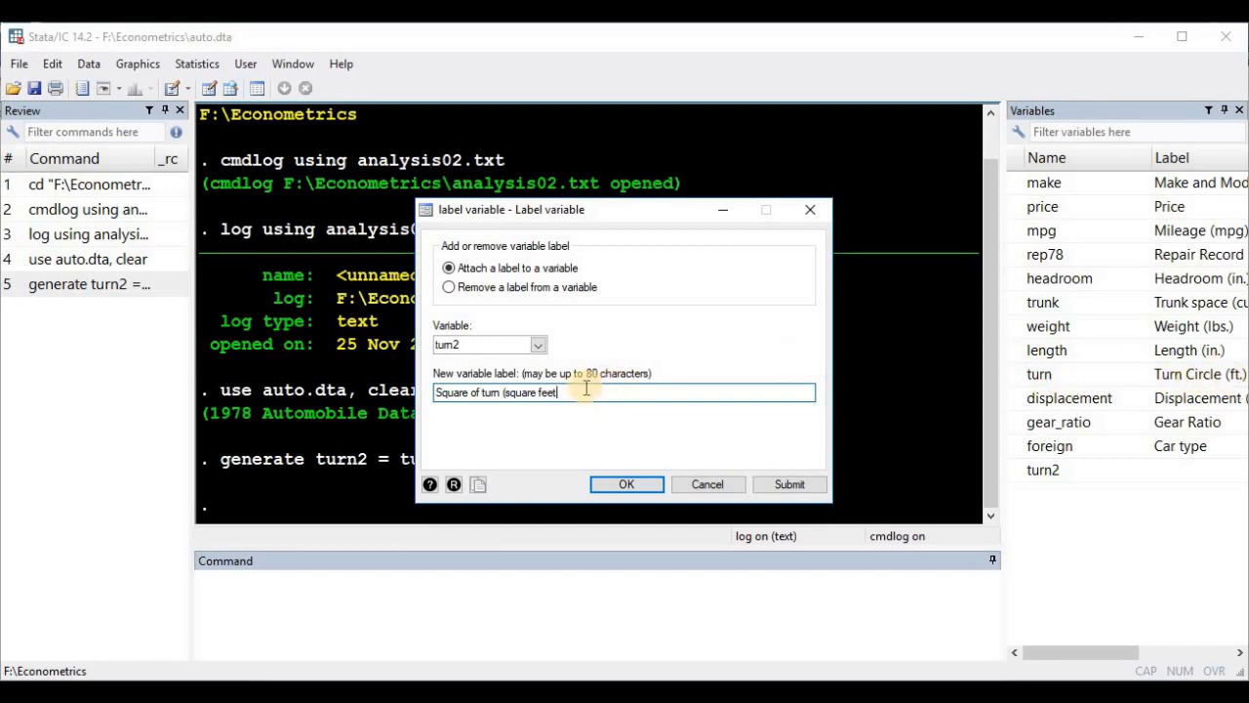
key(BackSpace)
key(BackSpace)
key(BackSpace)
text(t.))
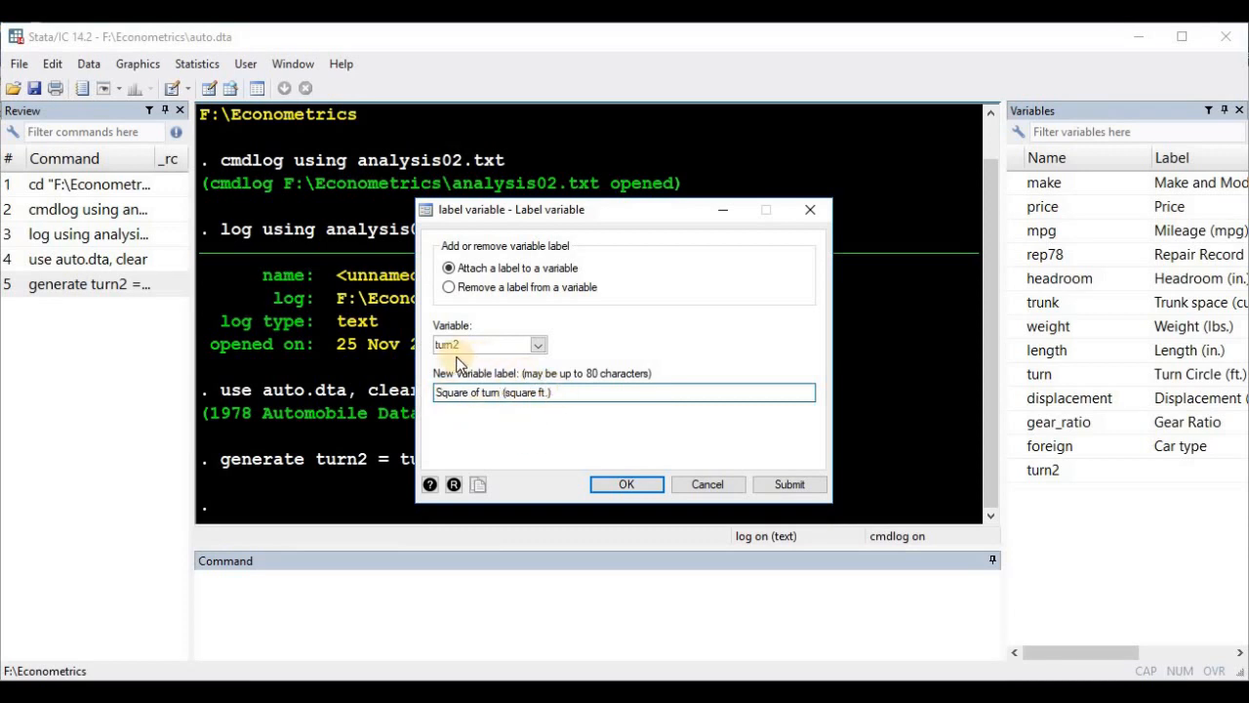
click(621, 488)
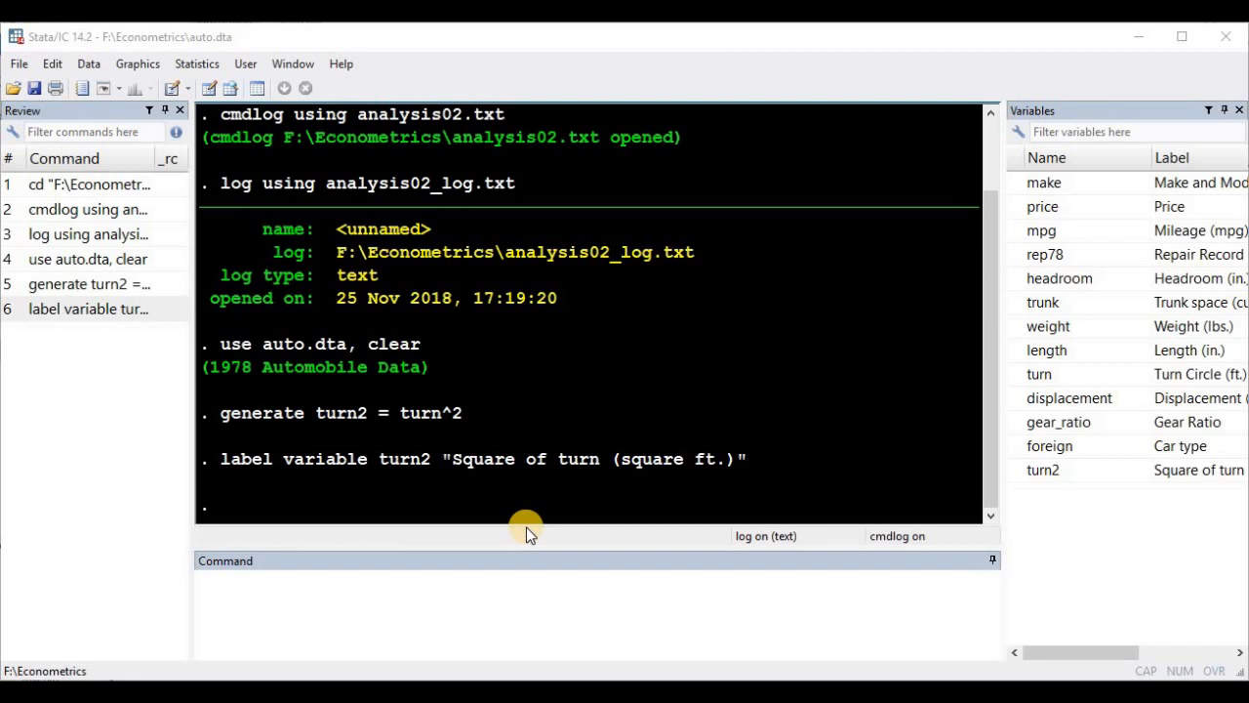
Record the comment "*We will now clone a variable" in the session through the command line
click(486, 628)
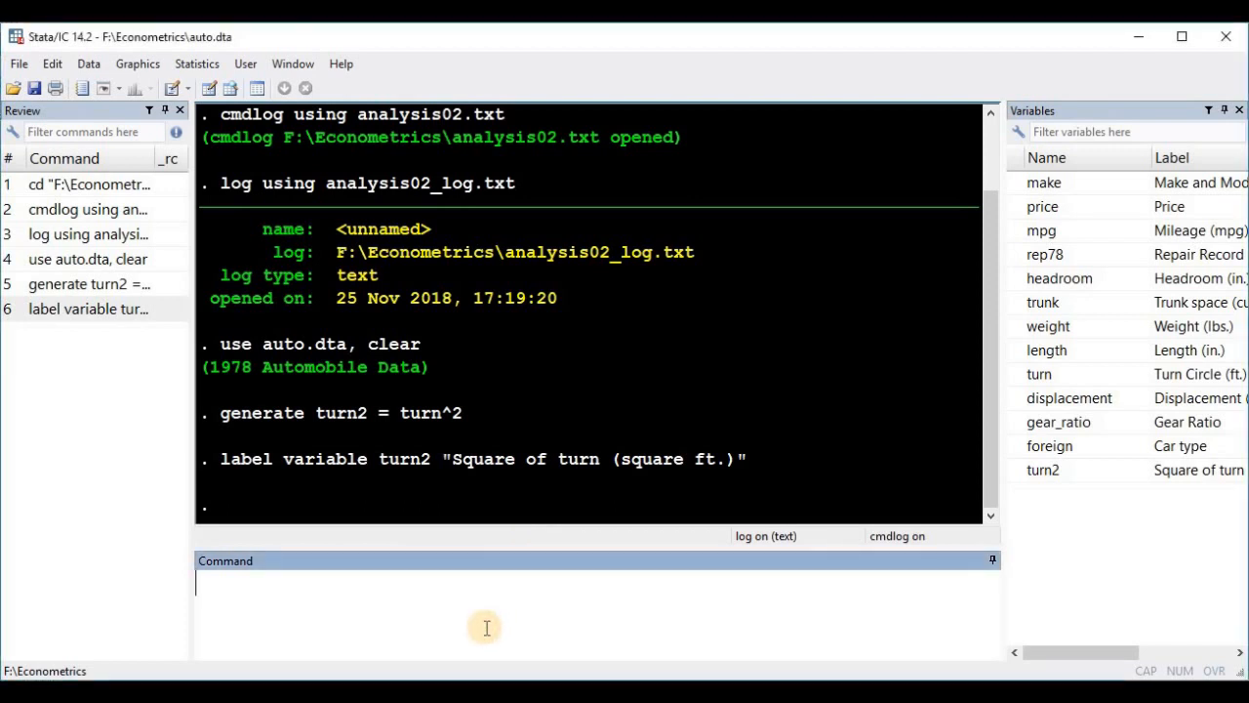
text(*)
text(We will now a)
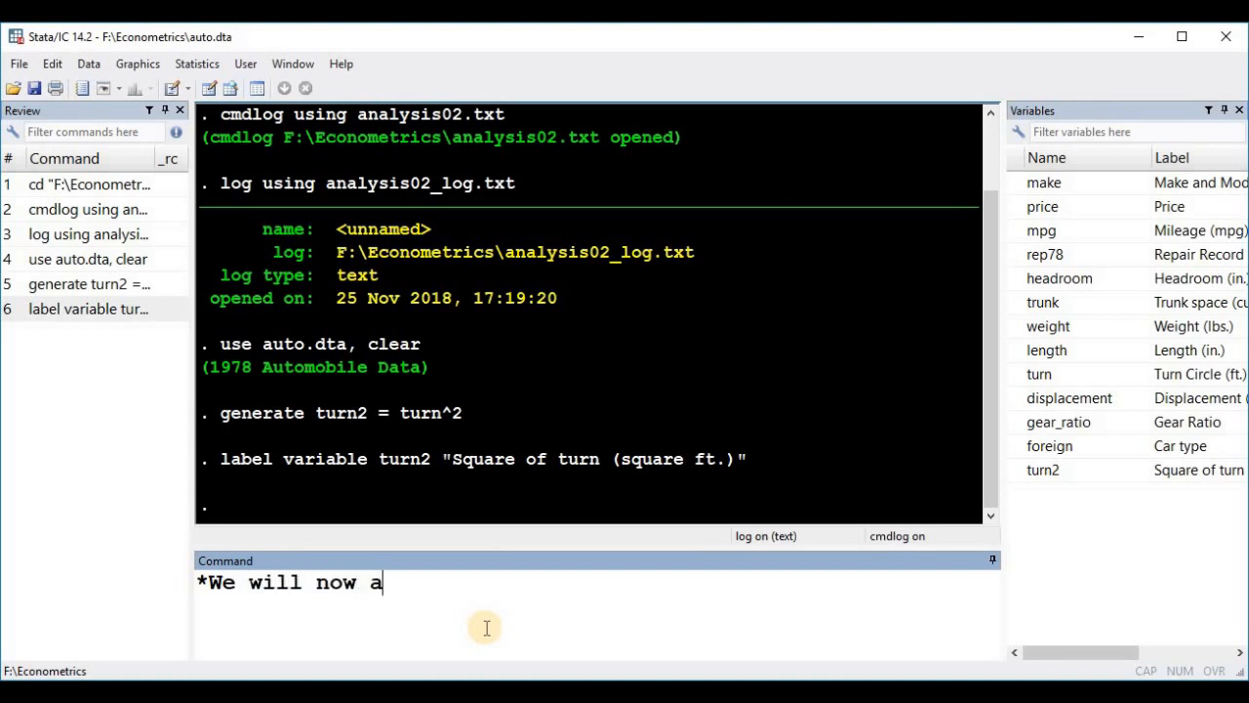
key(BackSpace)
text(clone a)
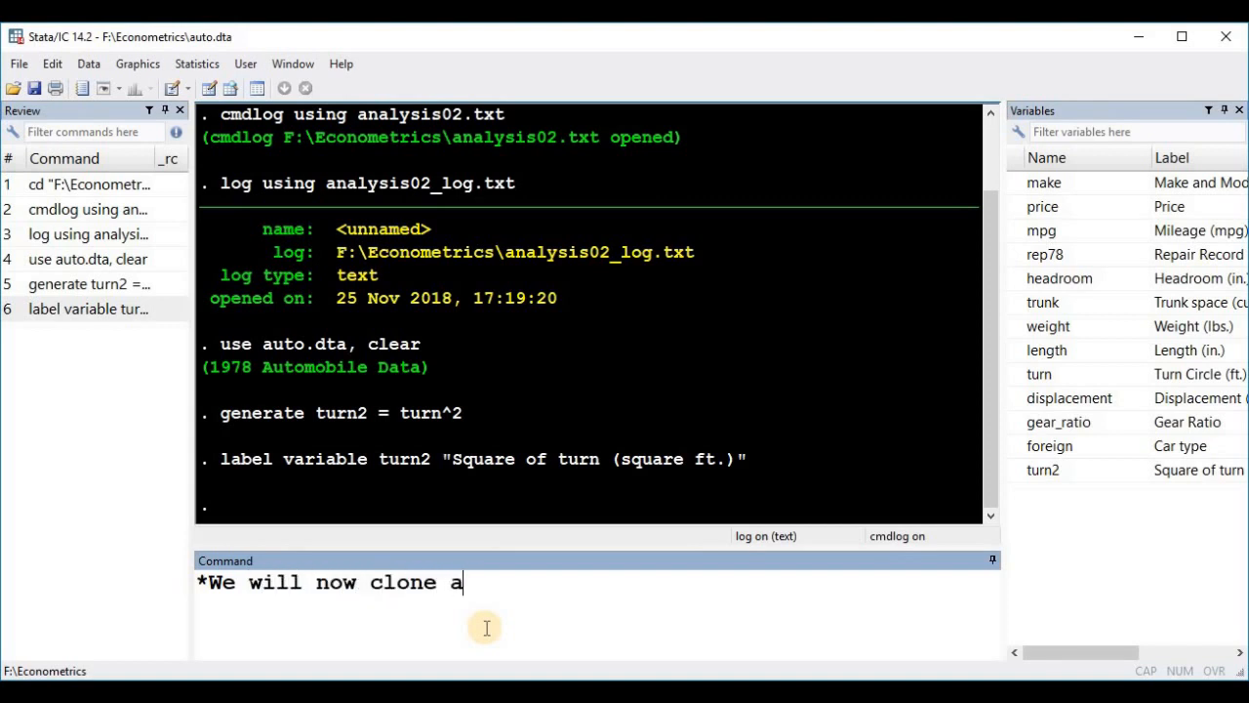
text( variable)
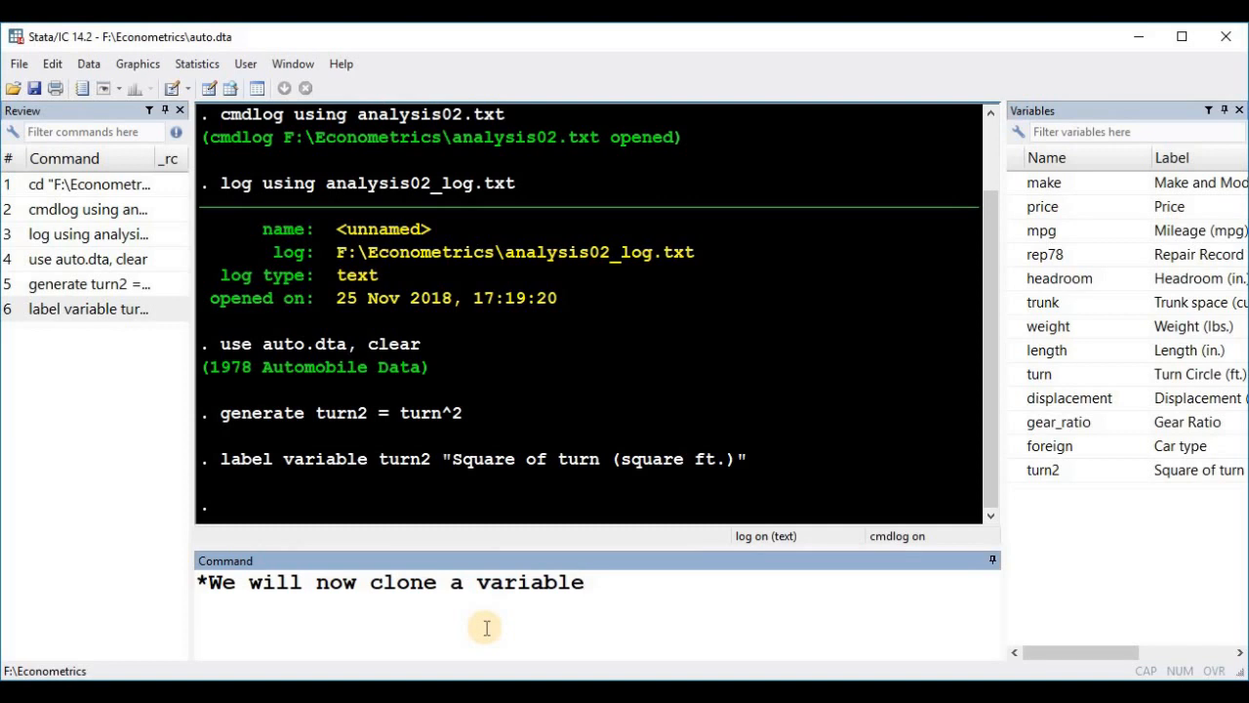
key(Return)
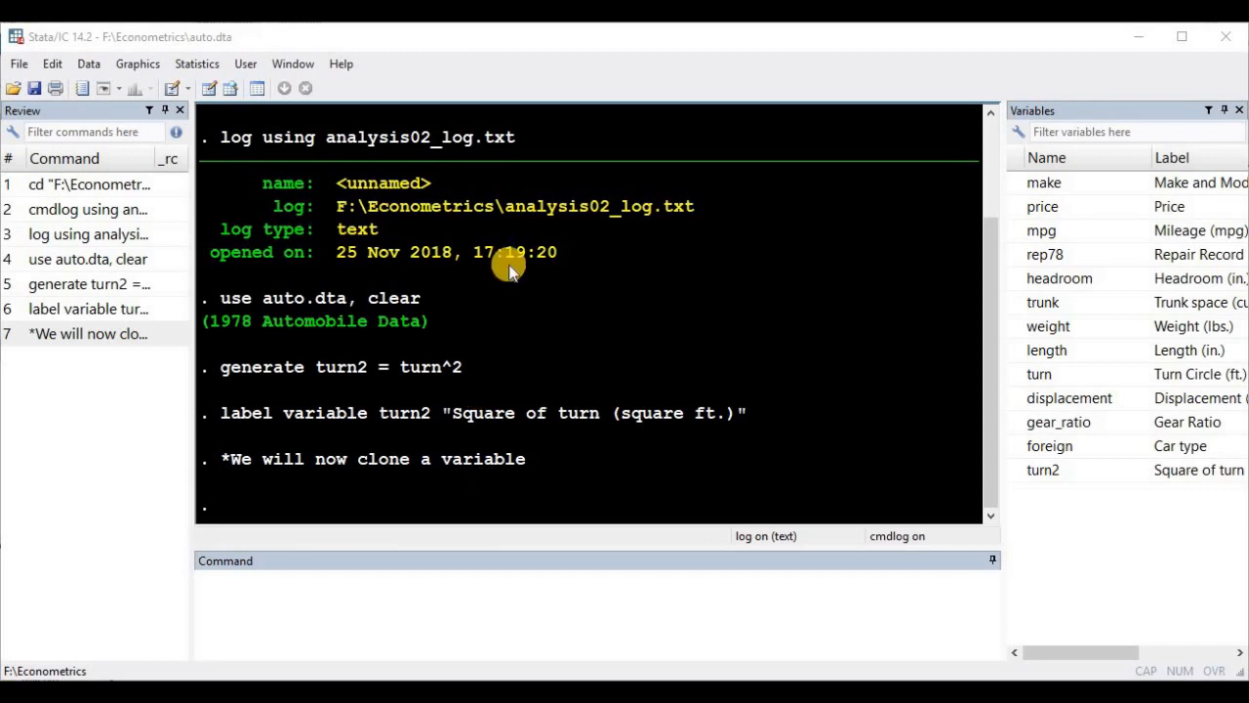
Clone the existing variable price into a new variable named price_v2
click(97, 65)
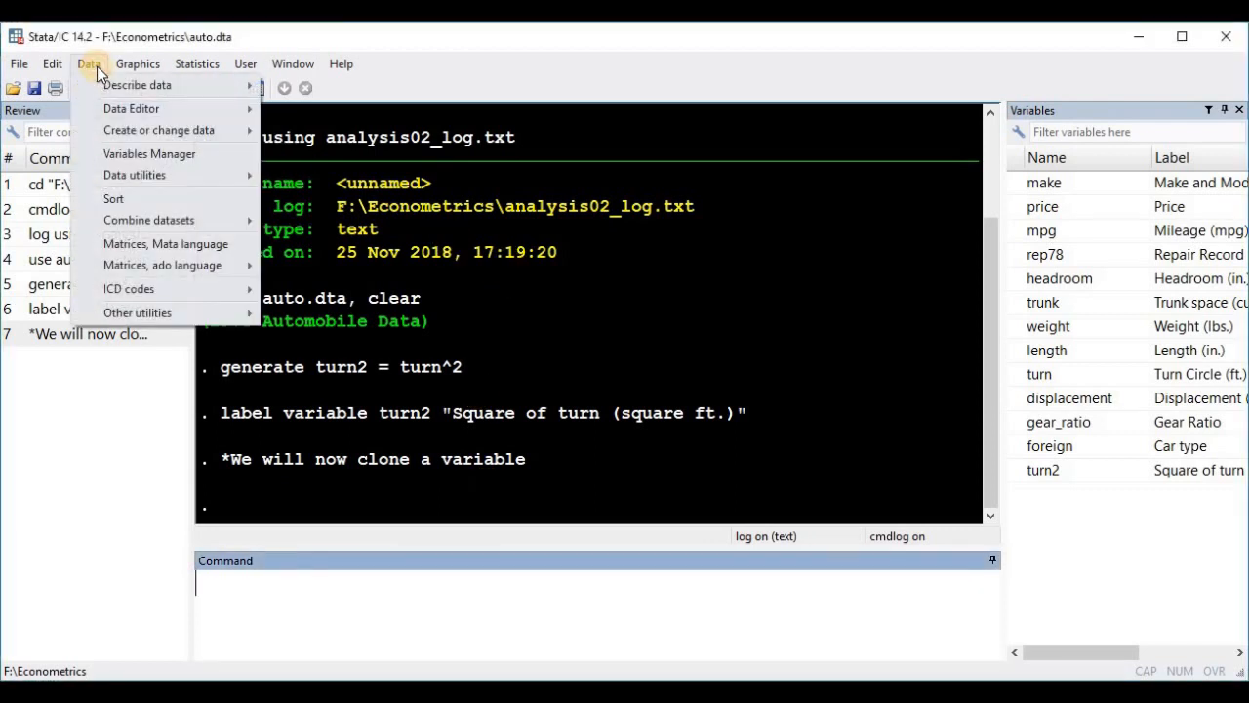
mouse_move(116, 135)
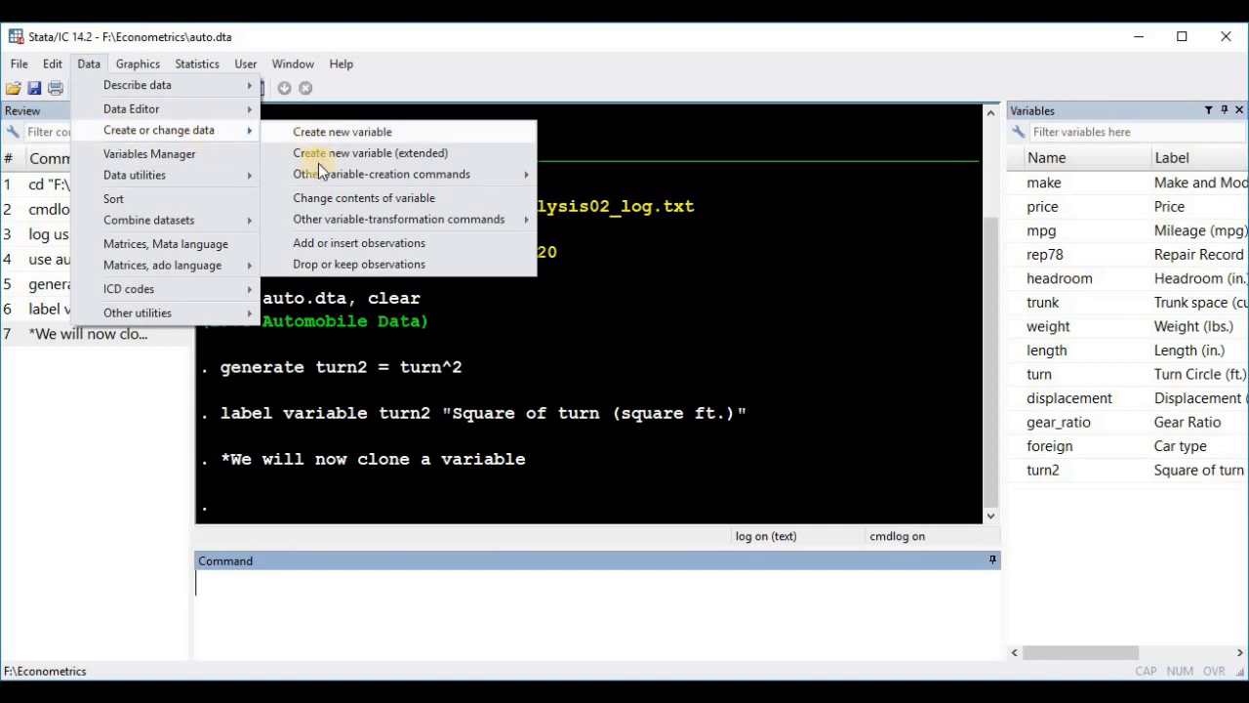
mouse_move(311, 177)
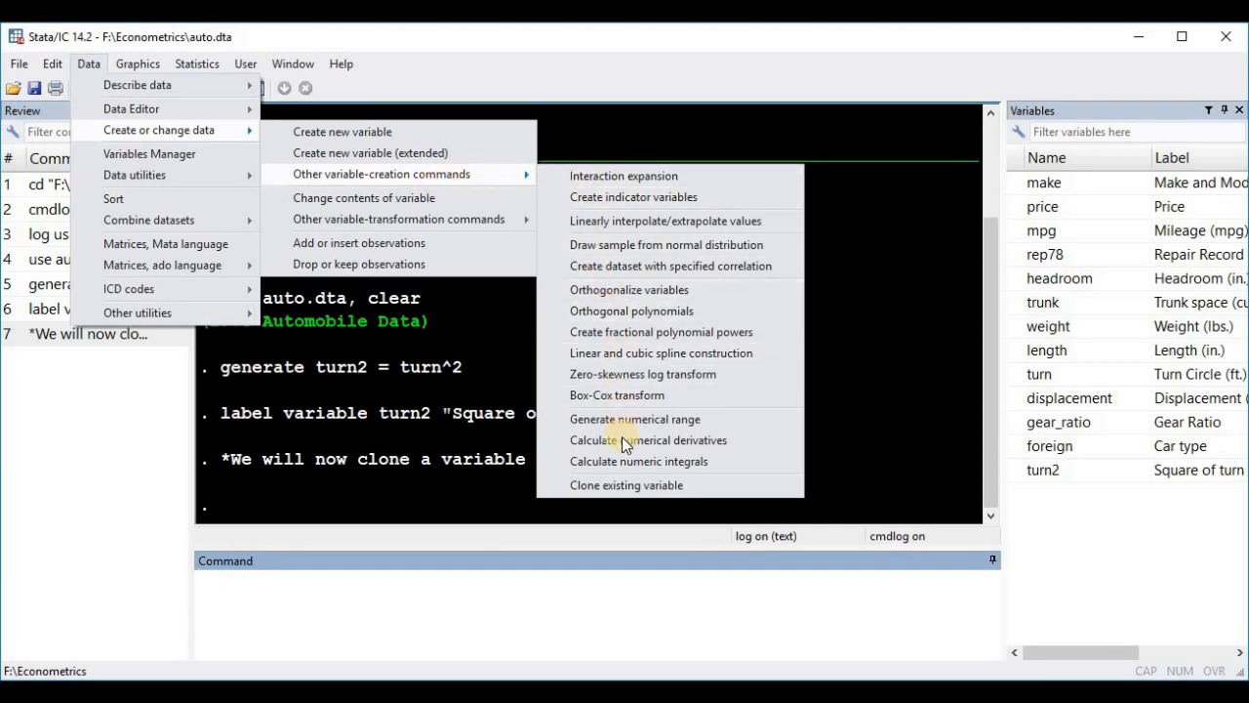
click(649, 487)
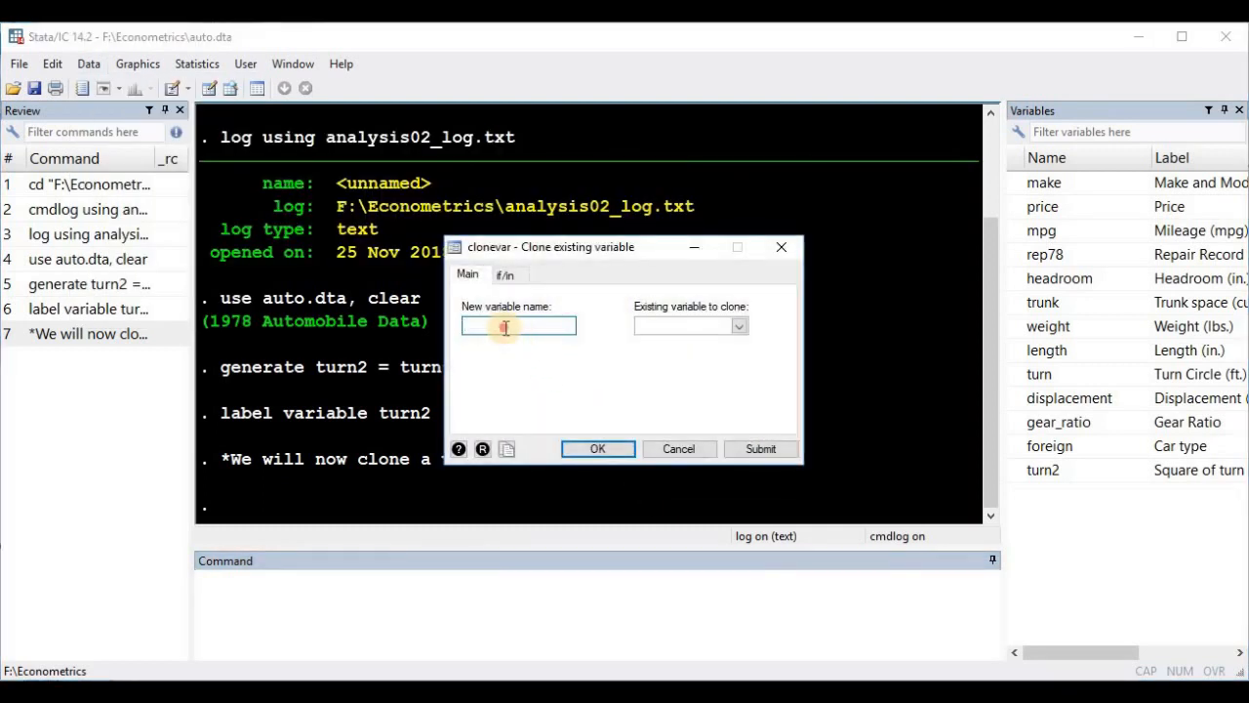
text(price)
text(v)
text(_v2)
click(741, 326)
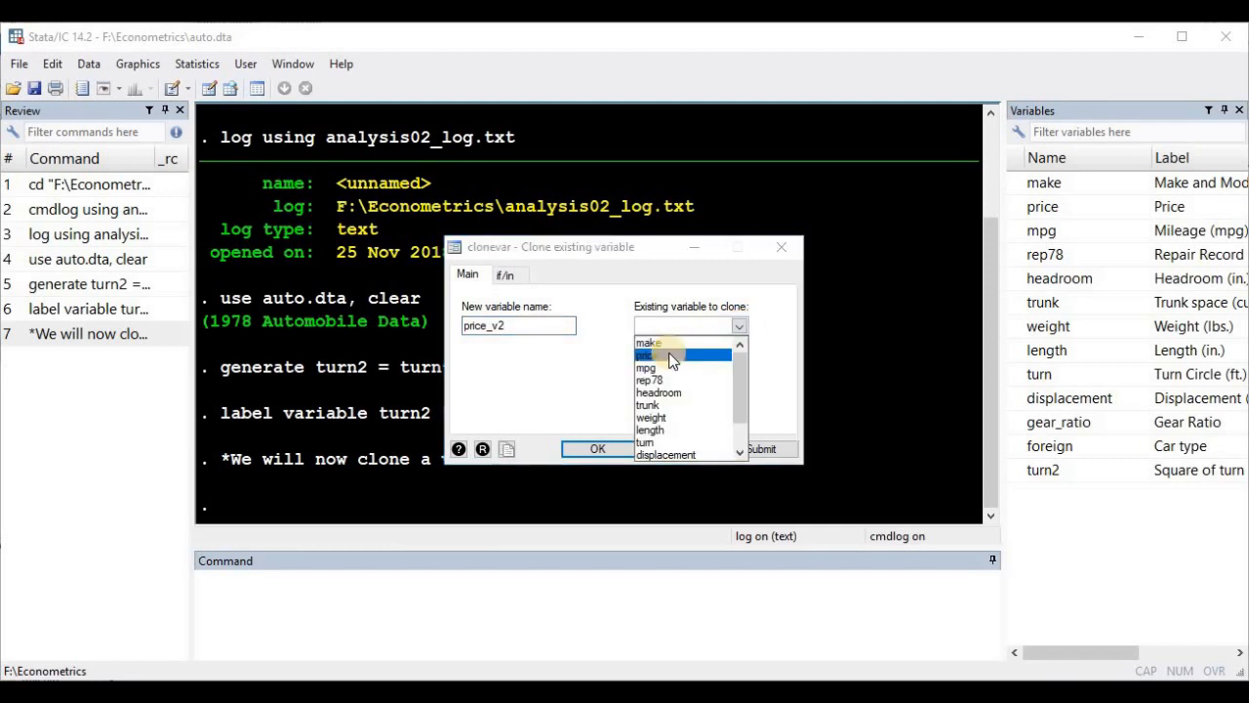
click(669, 354)
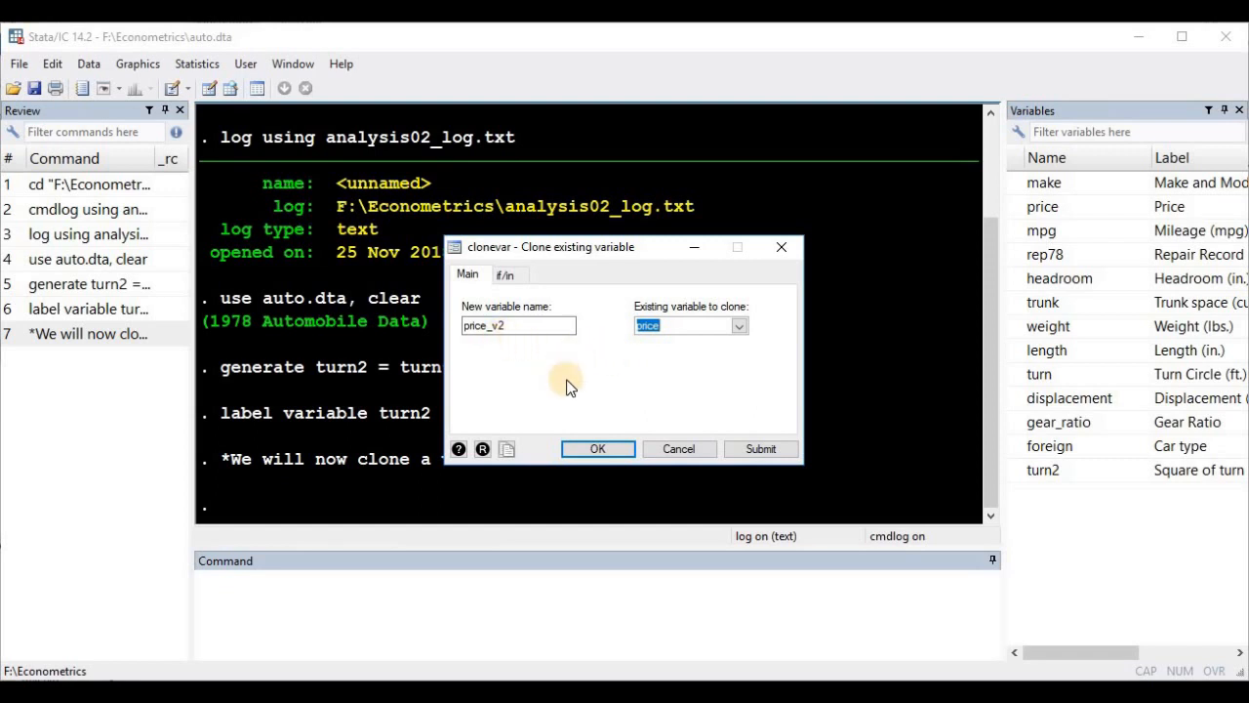
click(582, 451)
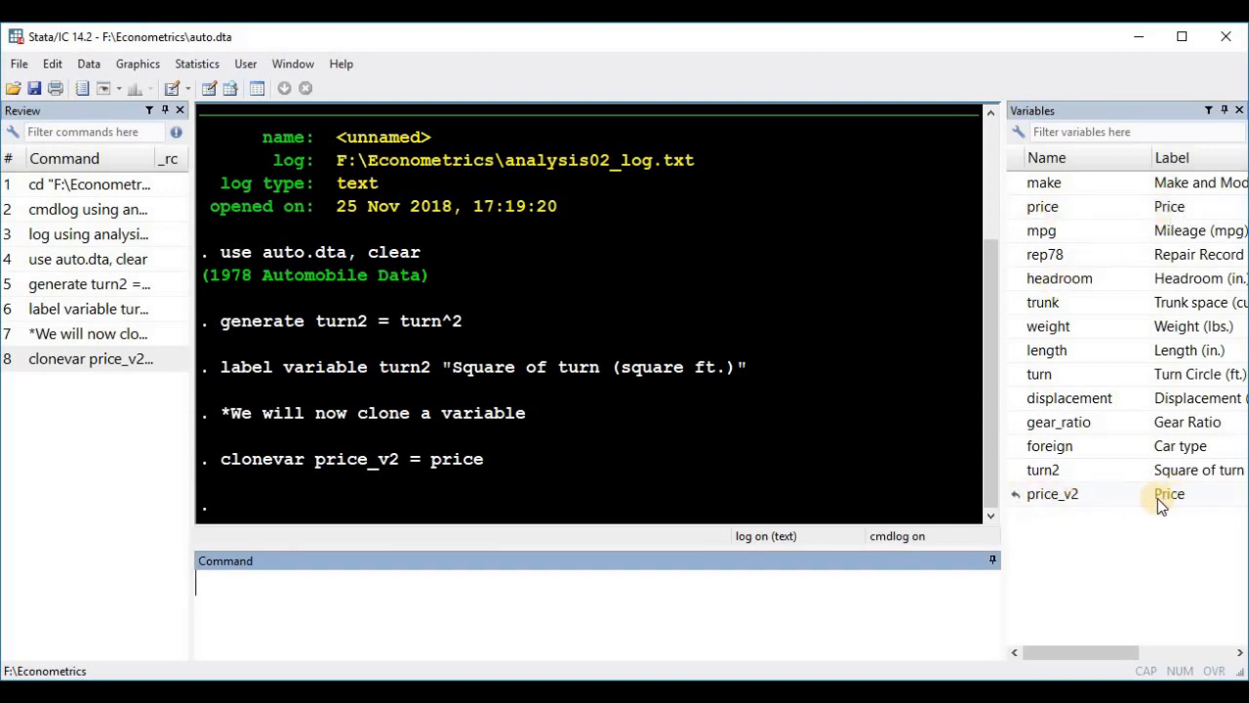
Record the comment "*we will now add notes to the variables we just created" in the session through the command line
click(528, 577)
text(*)
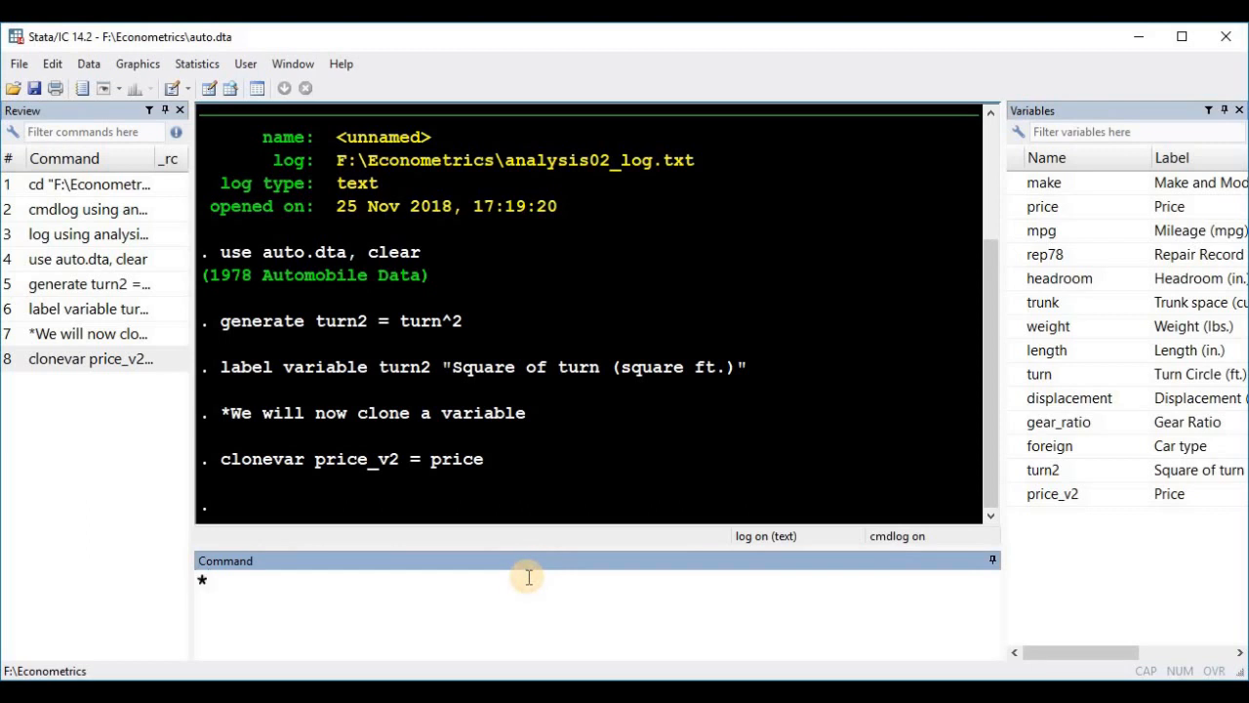
text(we will)
text(add notes)
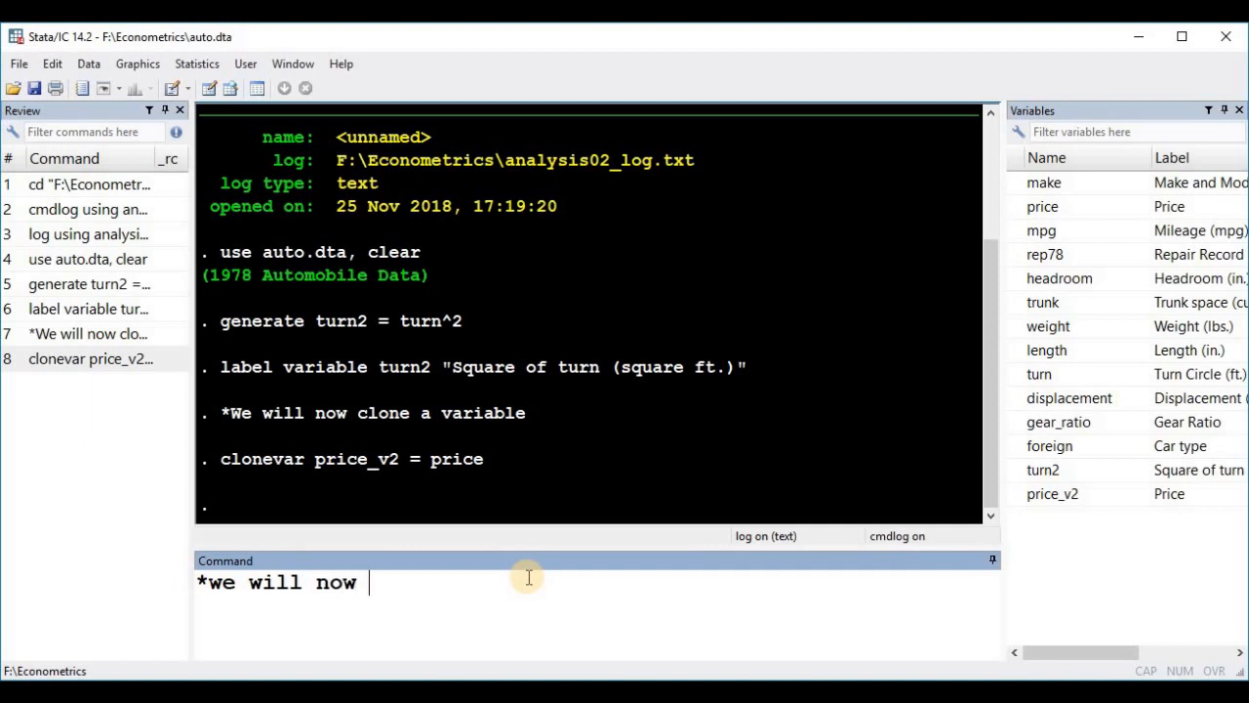
text( to)
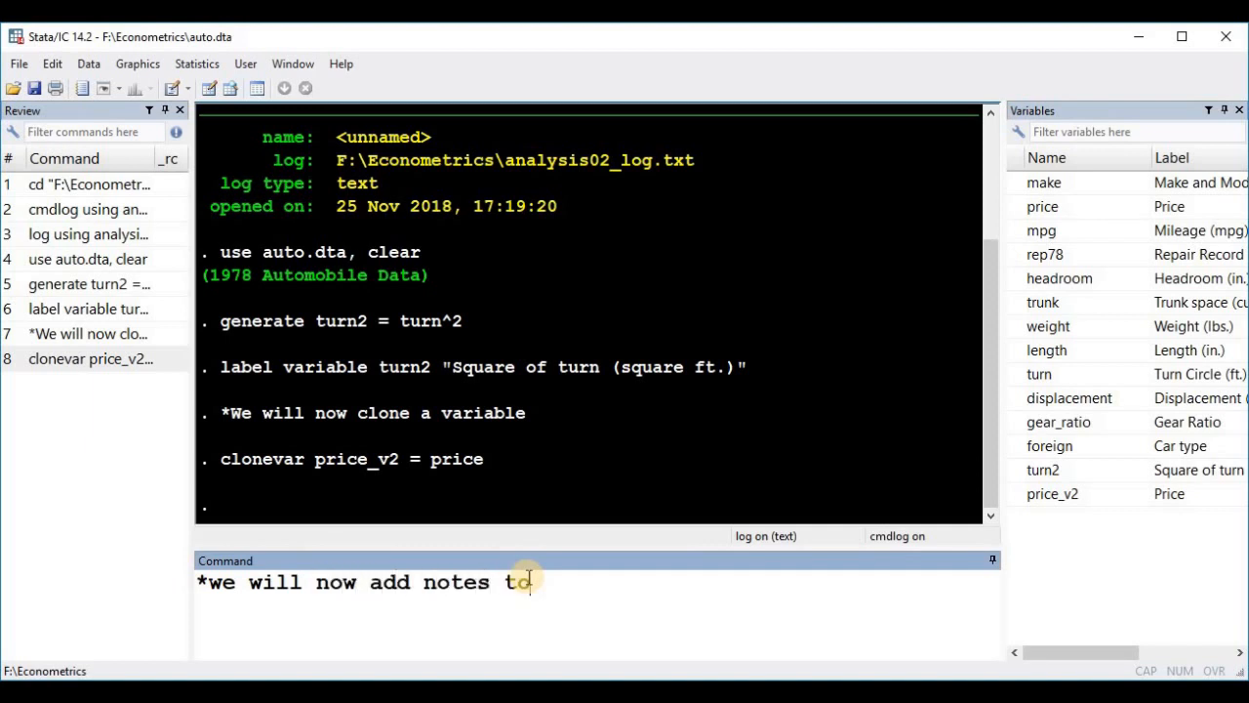
text( the variables )
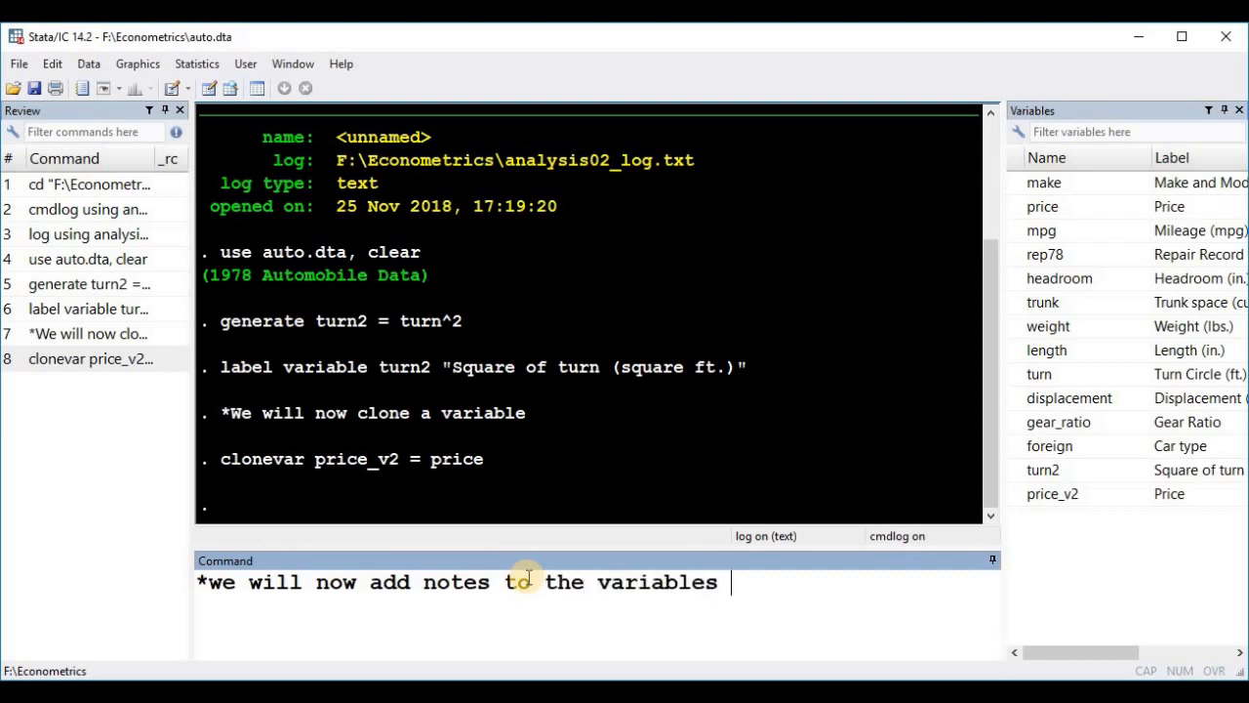
text(we just created)
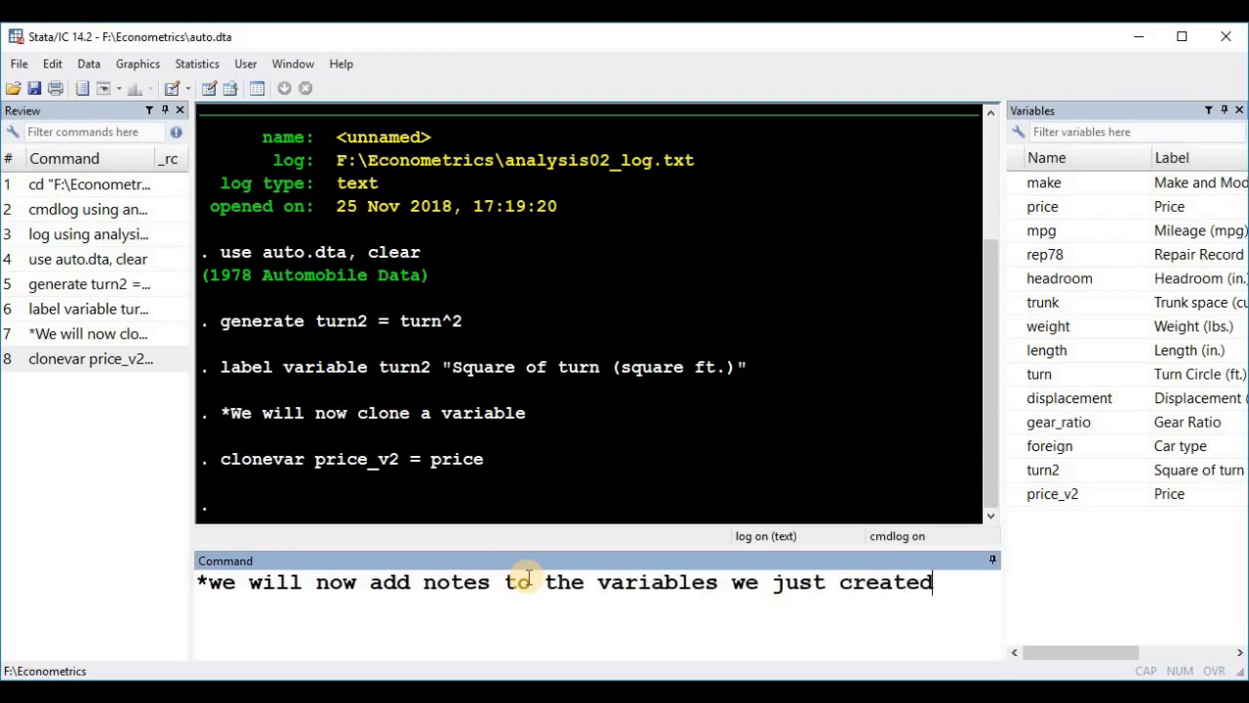
key(Return)
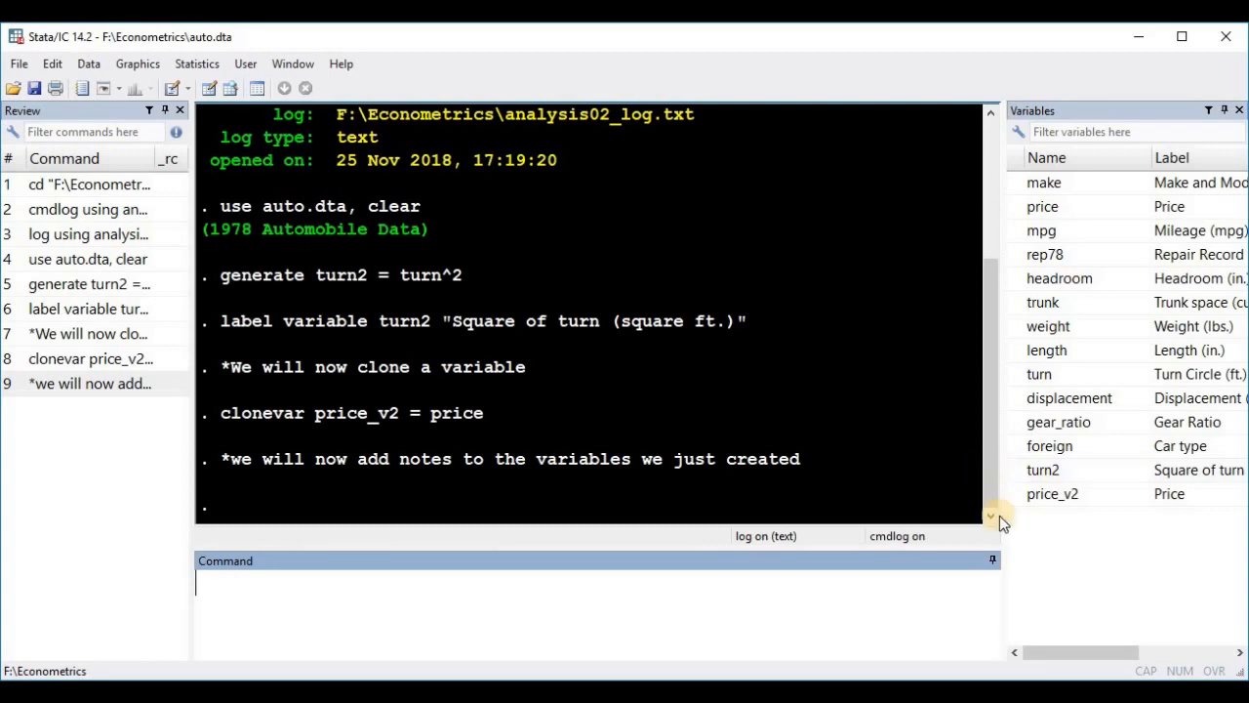
Open the Variables Manager and start a new note for the variable turn2
click(89, 63)
click(155, 154)
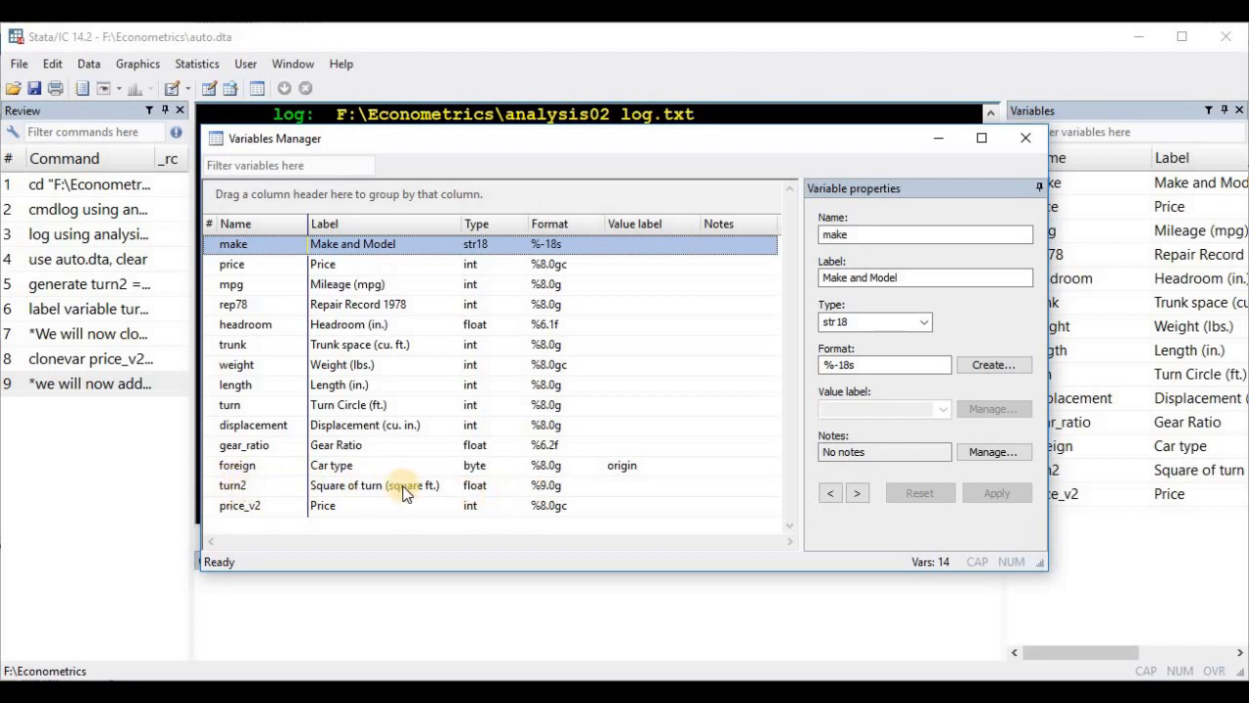
click(271, 490)
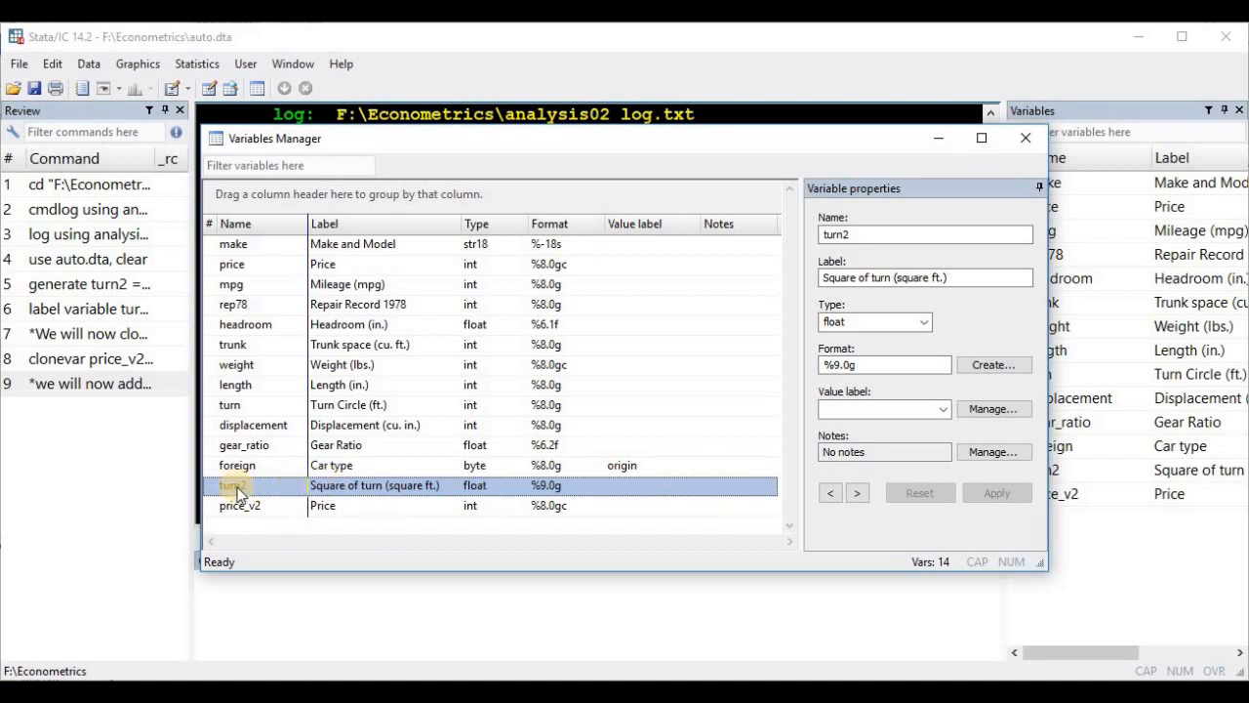
click(830, 454)
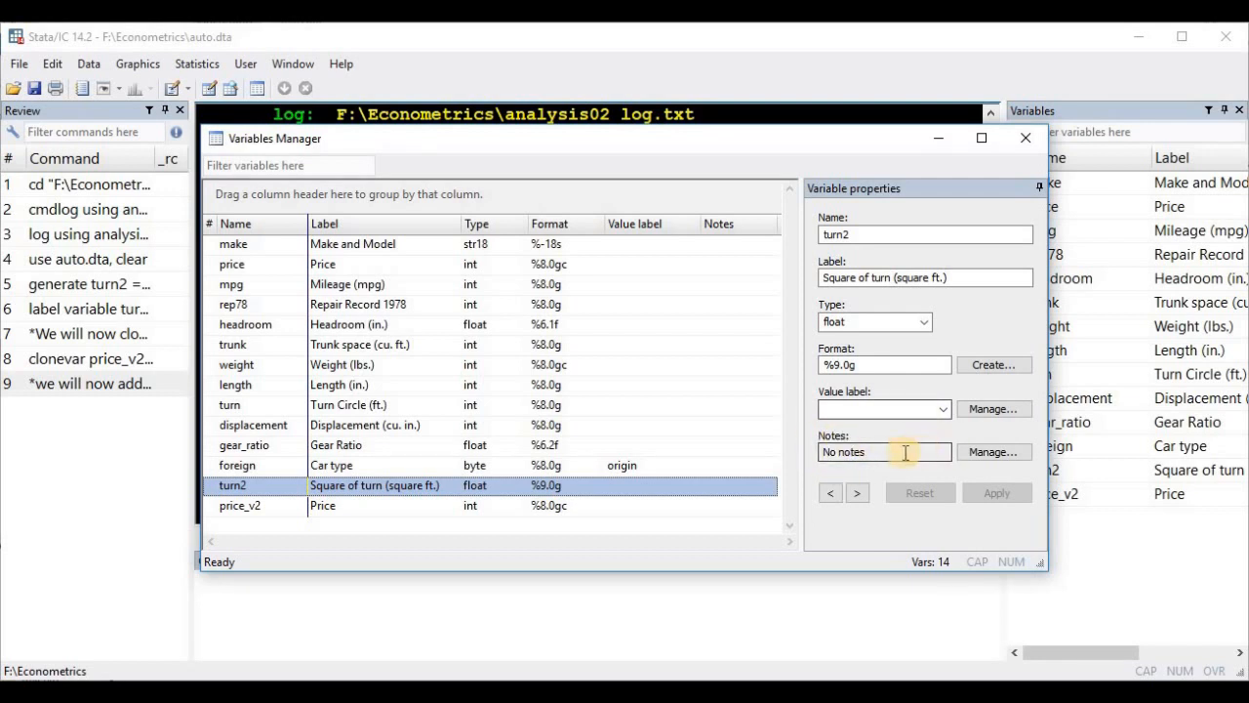
click(987, 451)
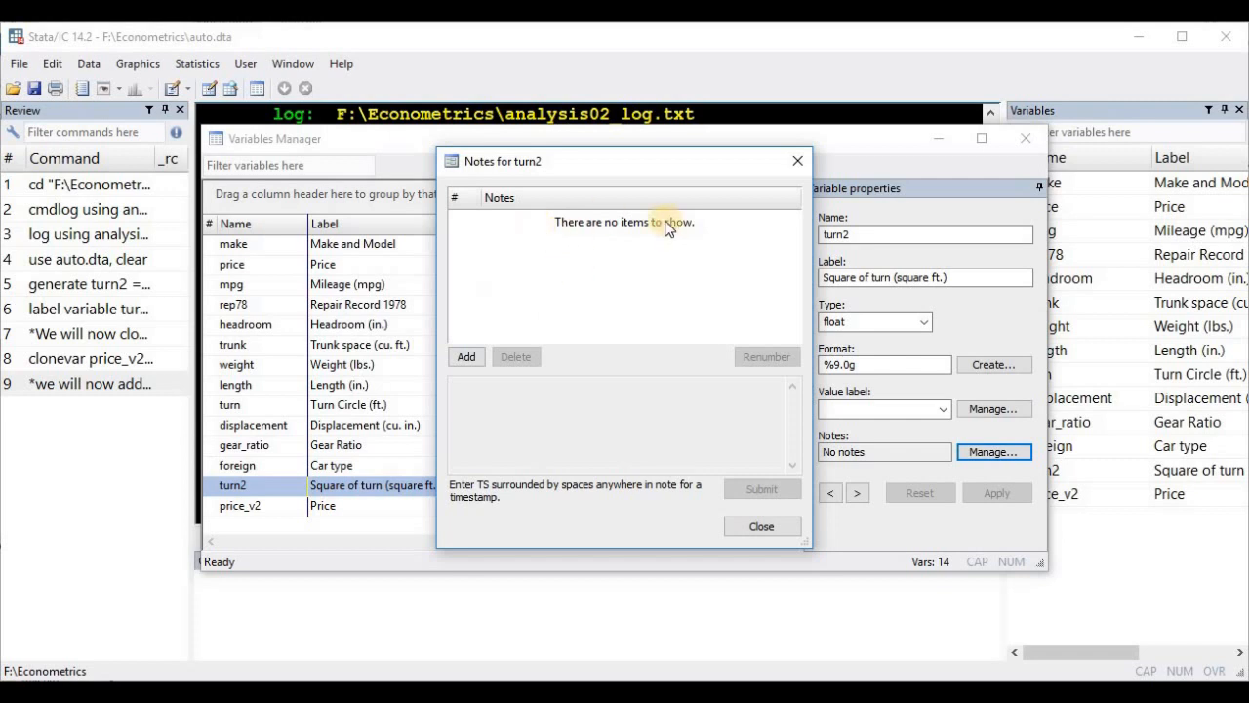
click(470, 356)
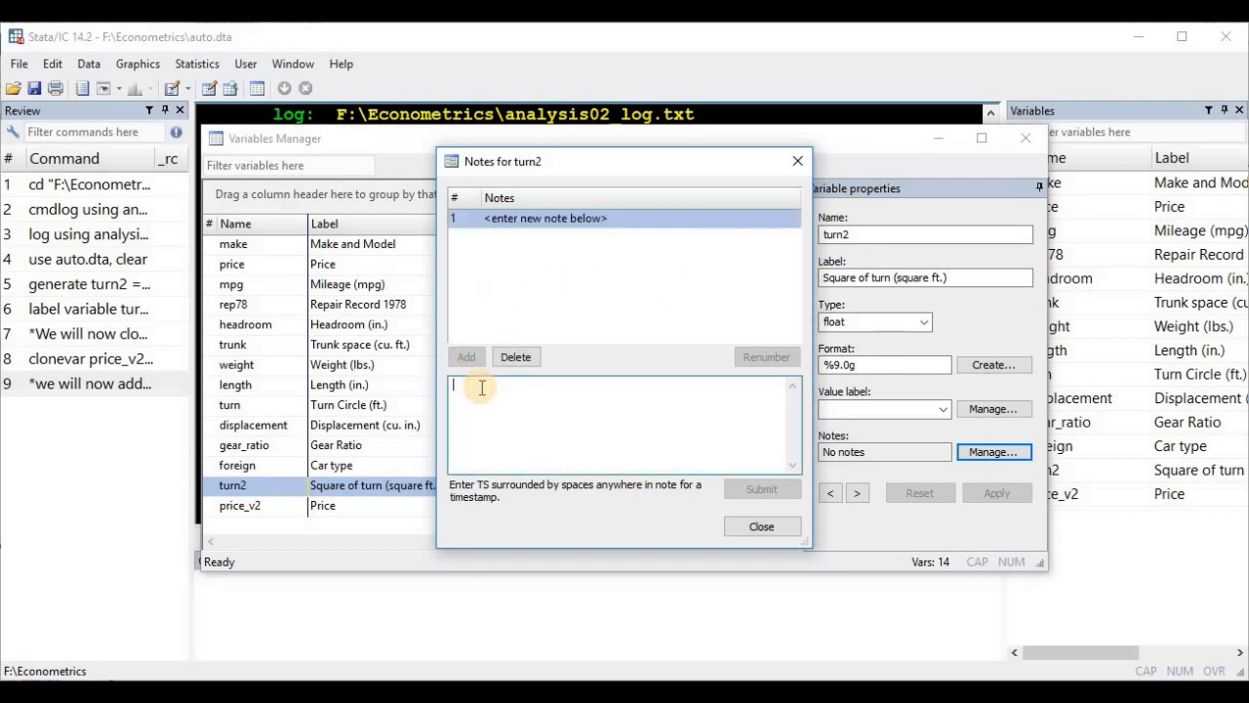
Submit the note "turn^2 is square of turn \ analysis02.txt" for turn2 and return to the results
text(turn^2 is)
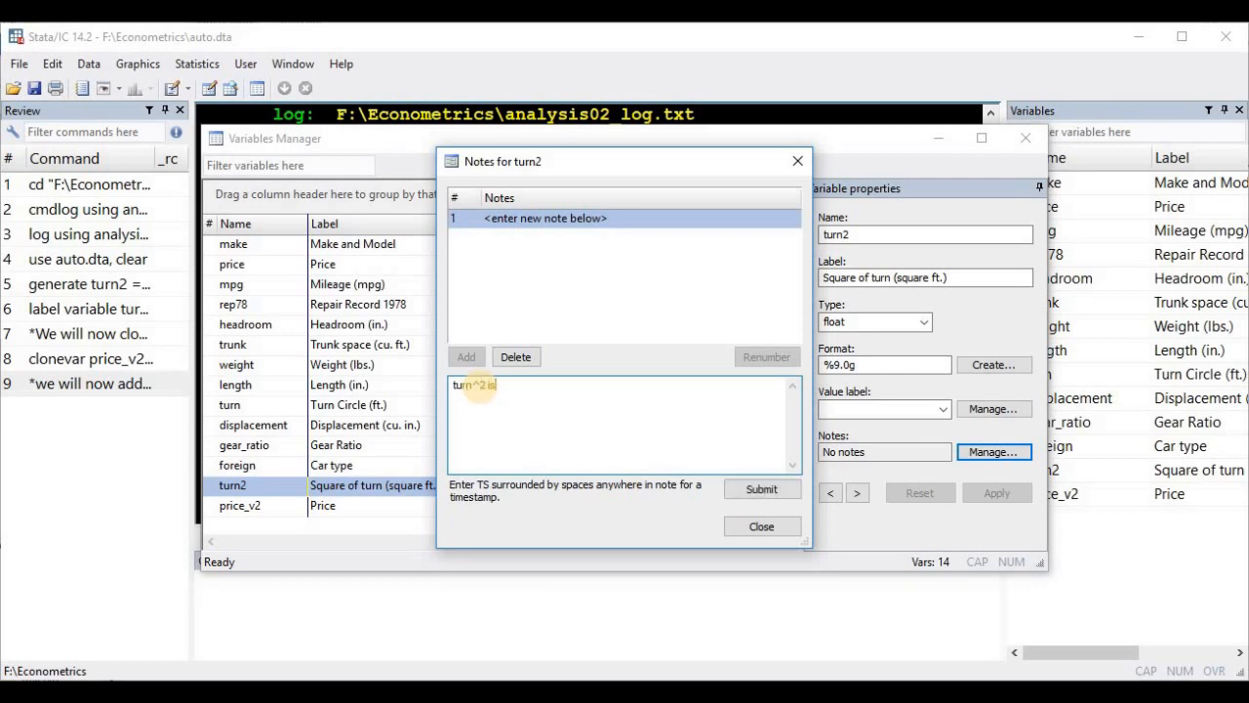
text( square of turn \)
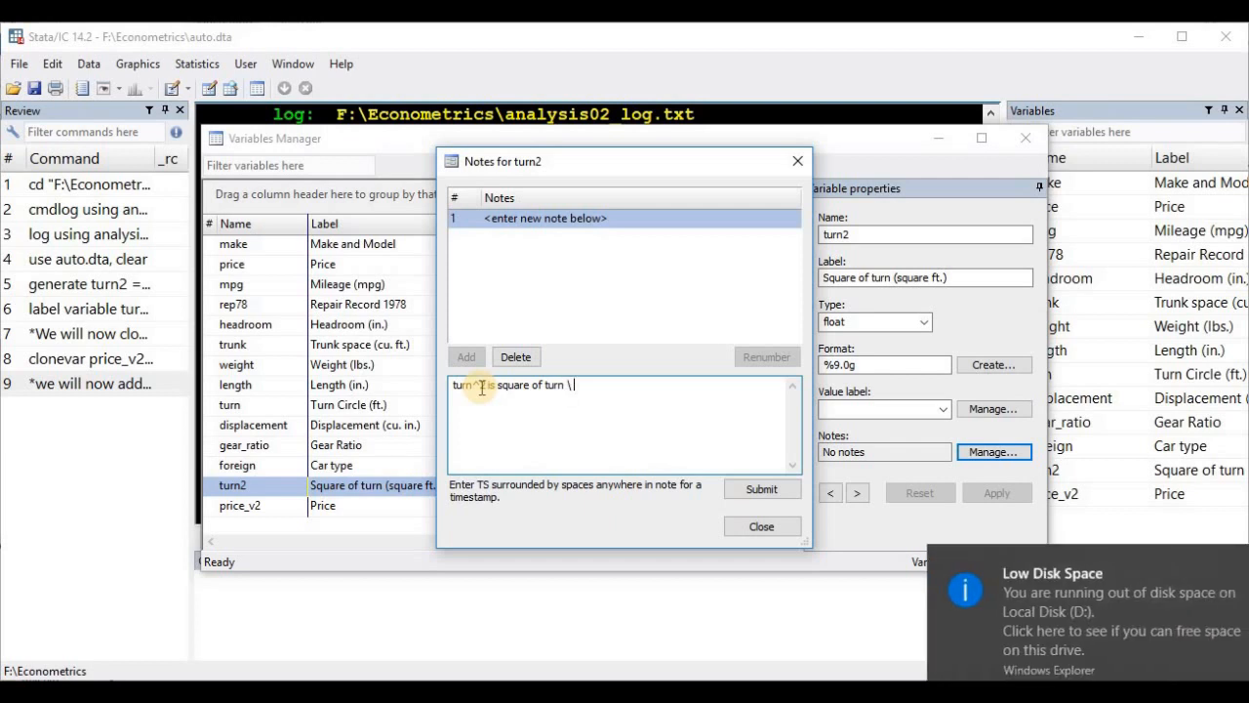
click(1242, 568)
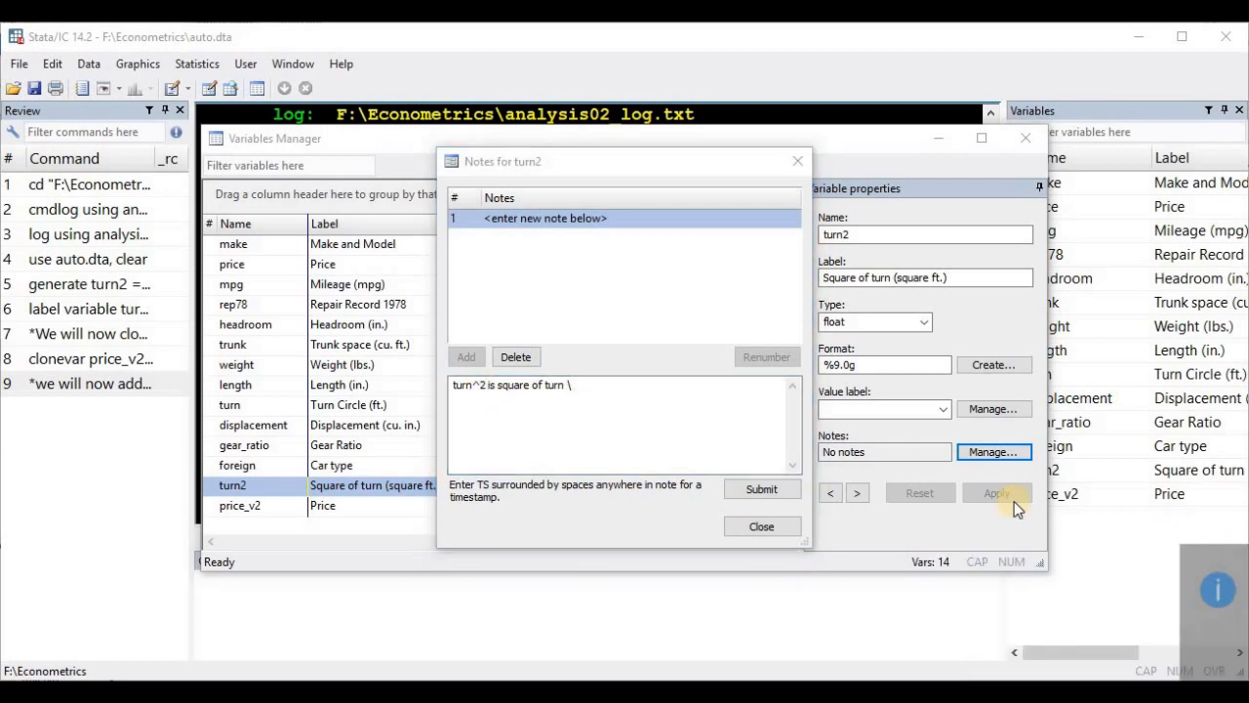
click(596, 394)
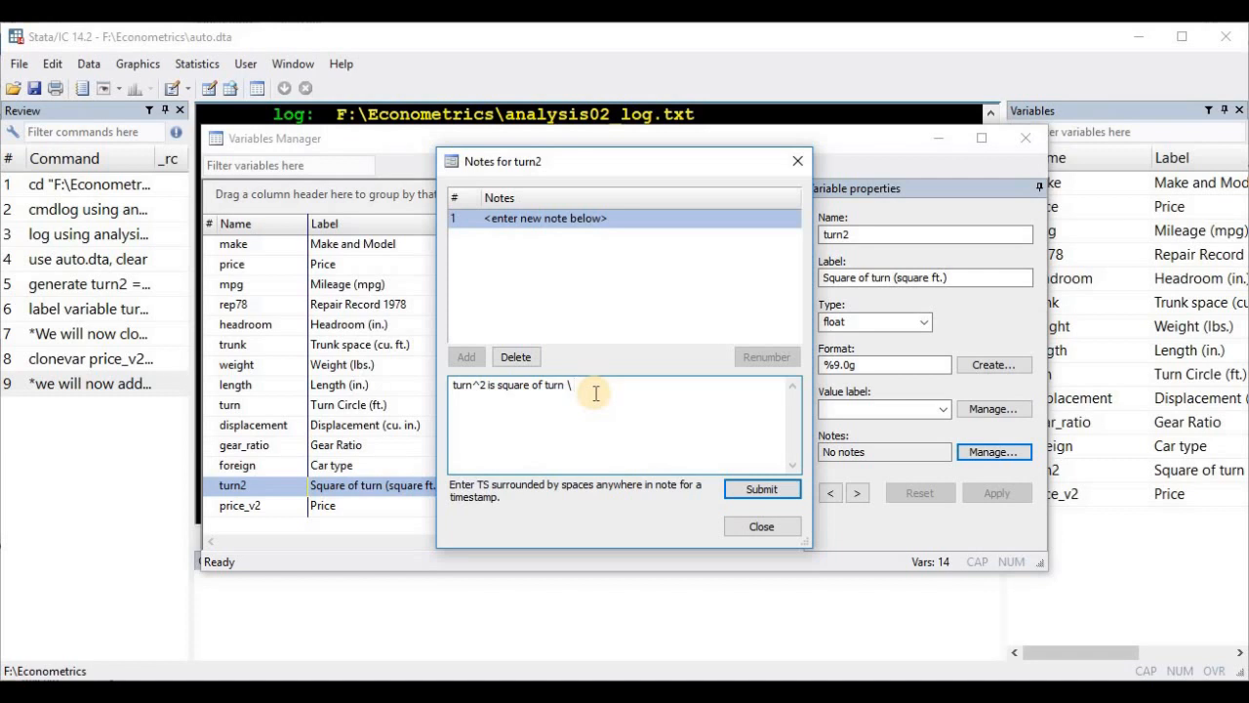
text(analysis)
text(02.txt)
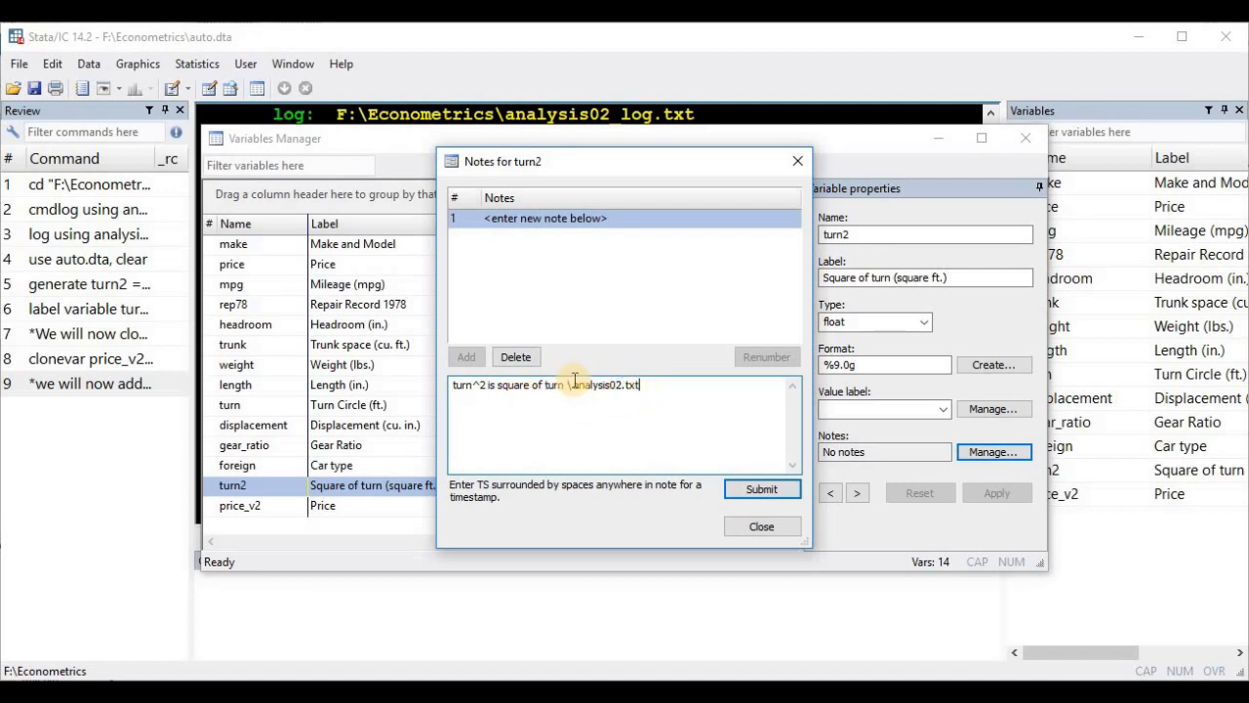
click(749, 491)
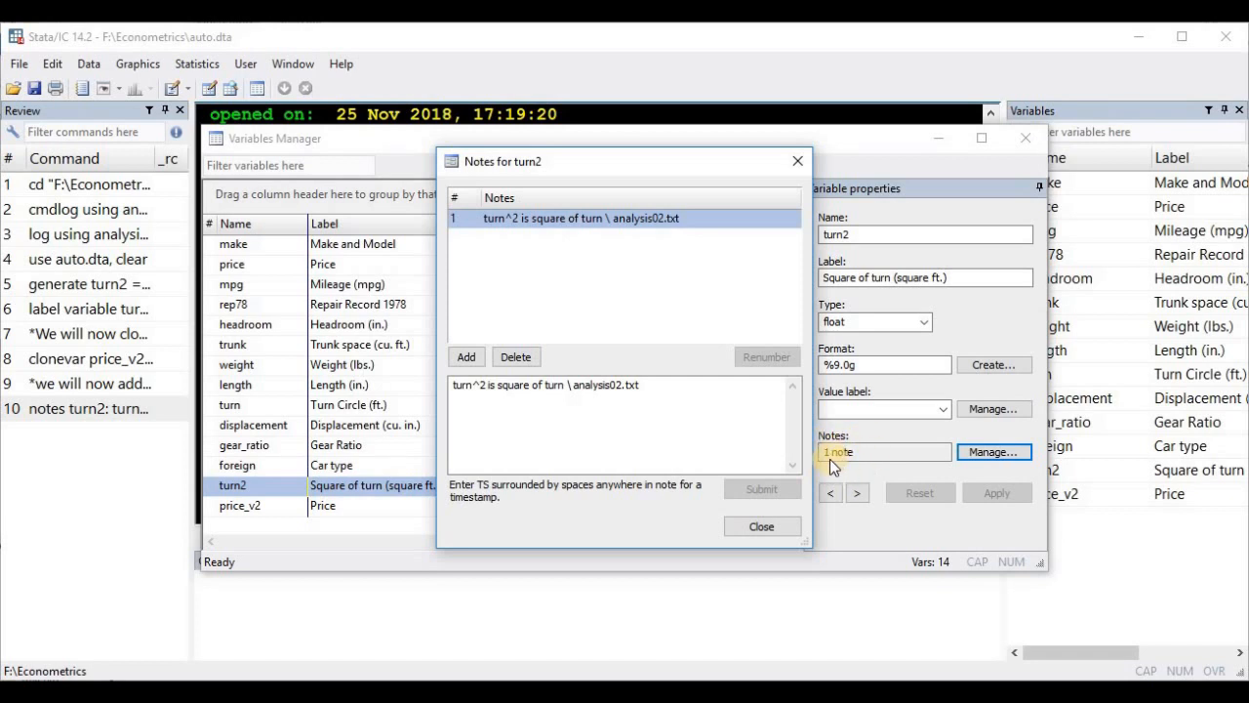
click(760, 527)
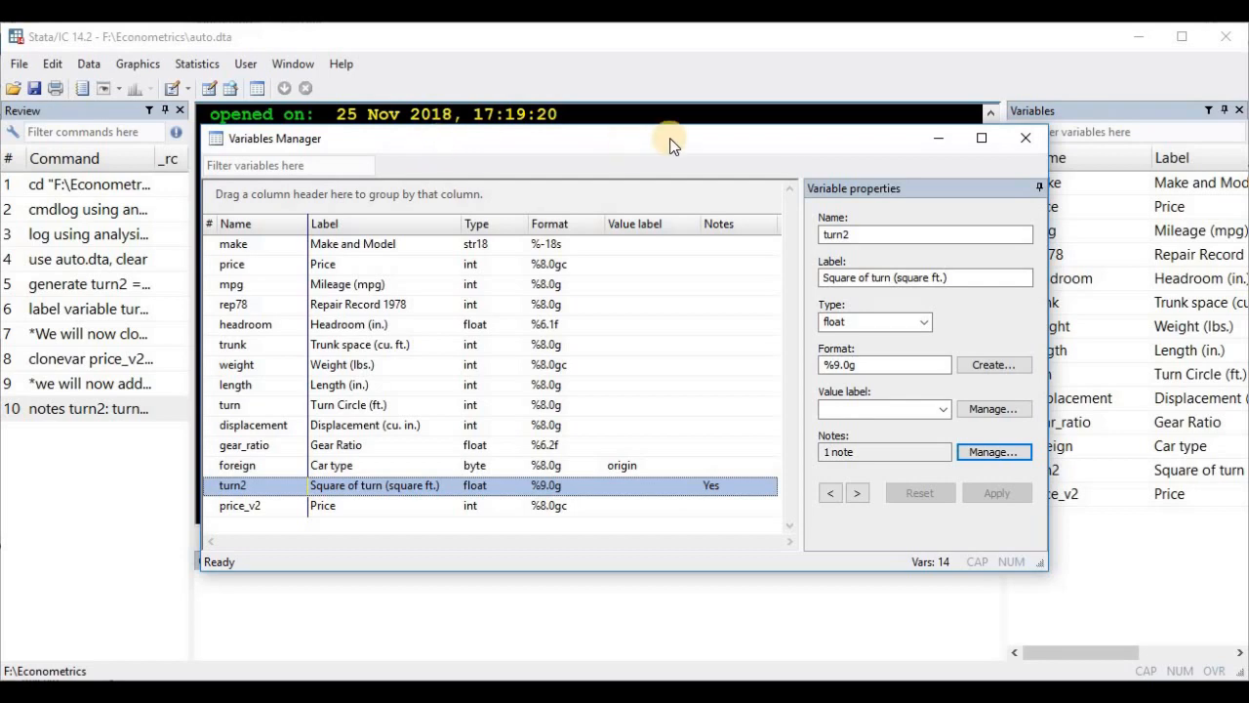
click(937, 134)
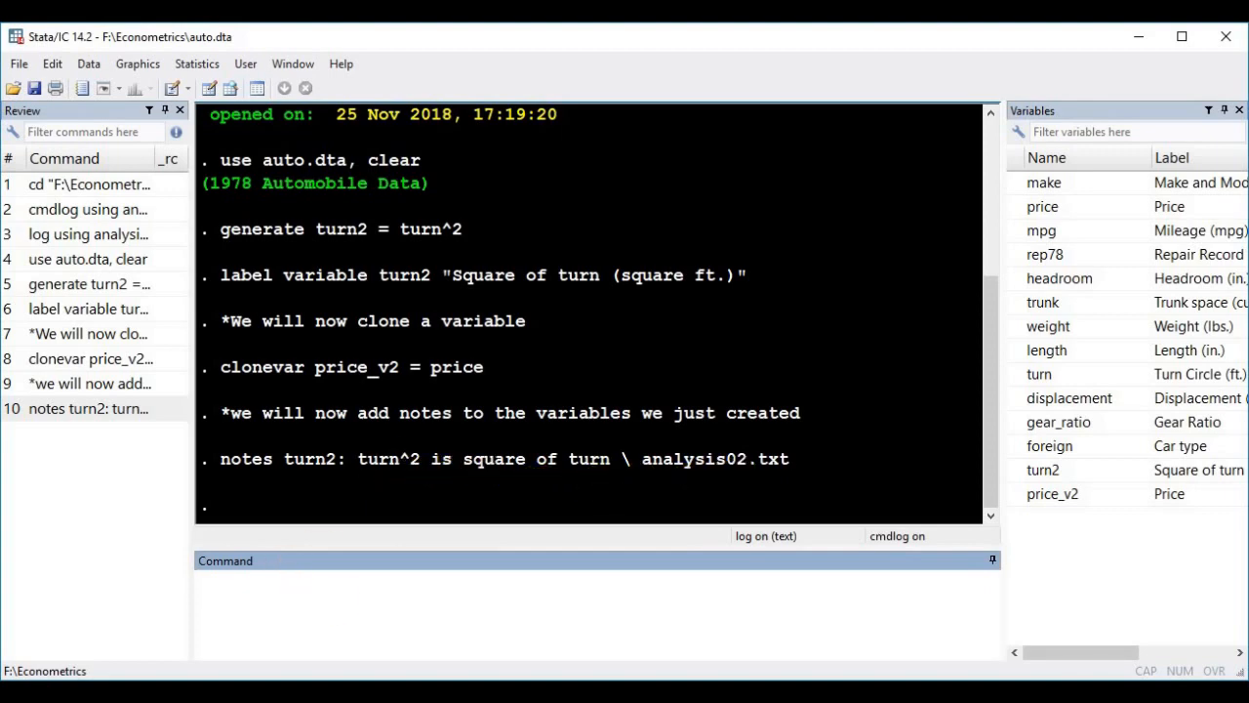
Bring back the Variables Manager and start a new note for the variable price_v2
click(251, 661)
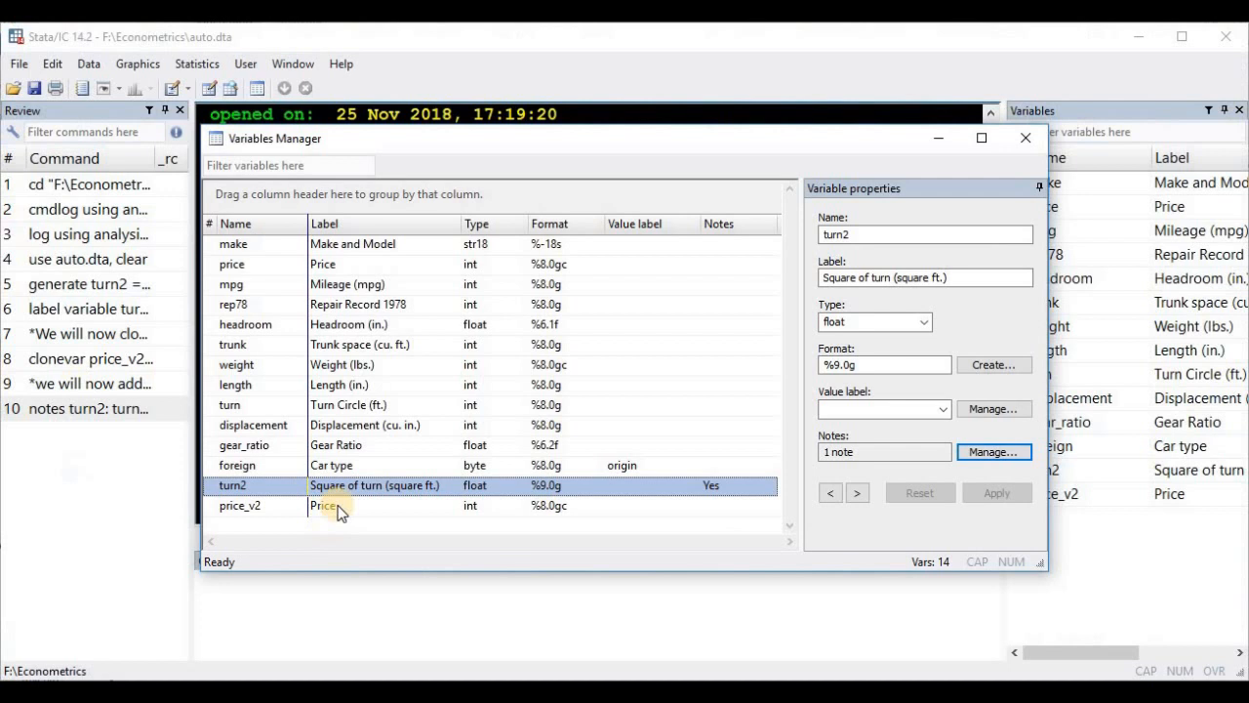
click(258, 508)
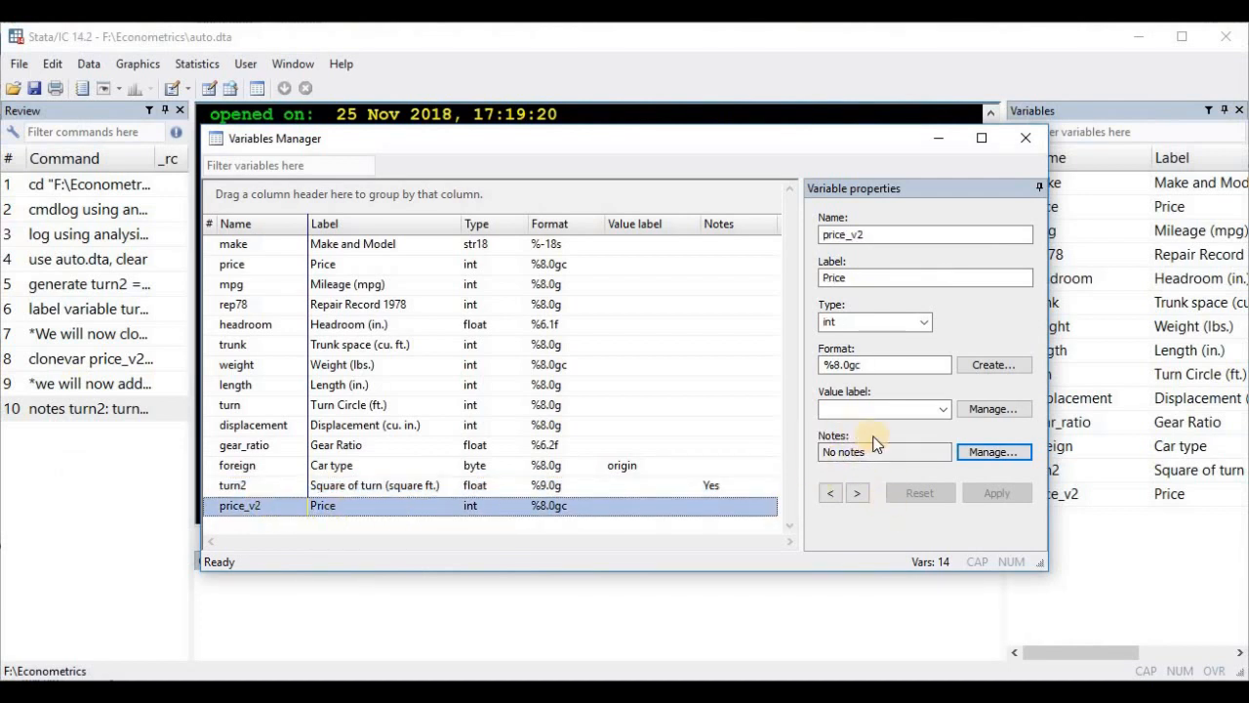
click(970, 464)
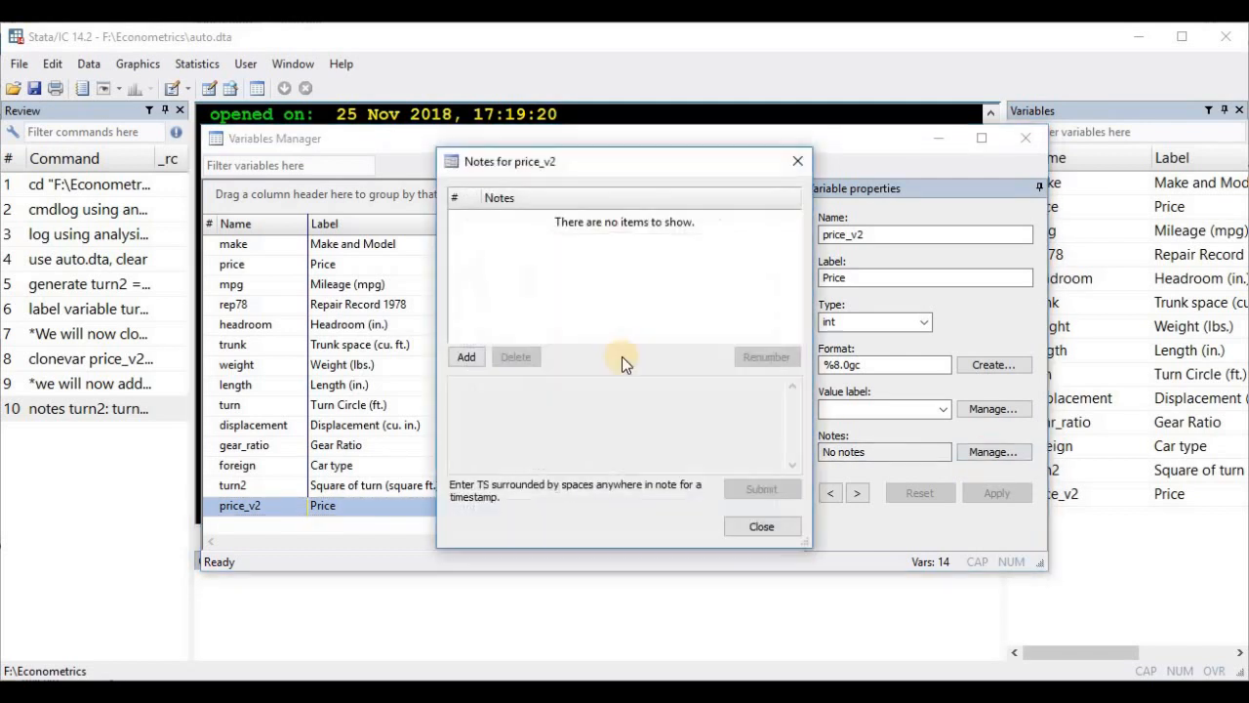
click(469, 356)
click(479, 385)
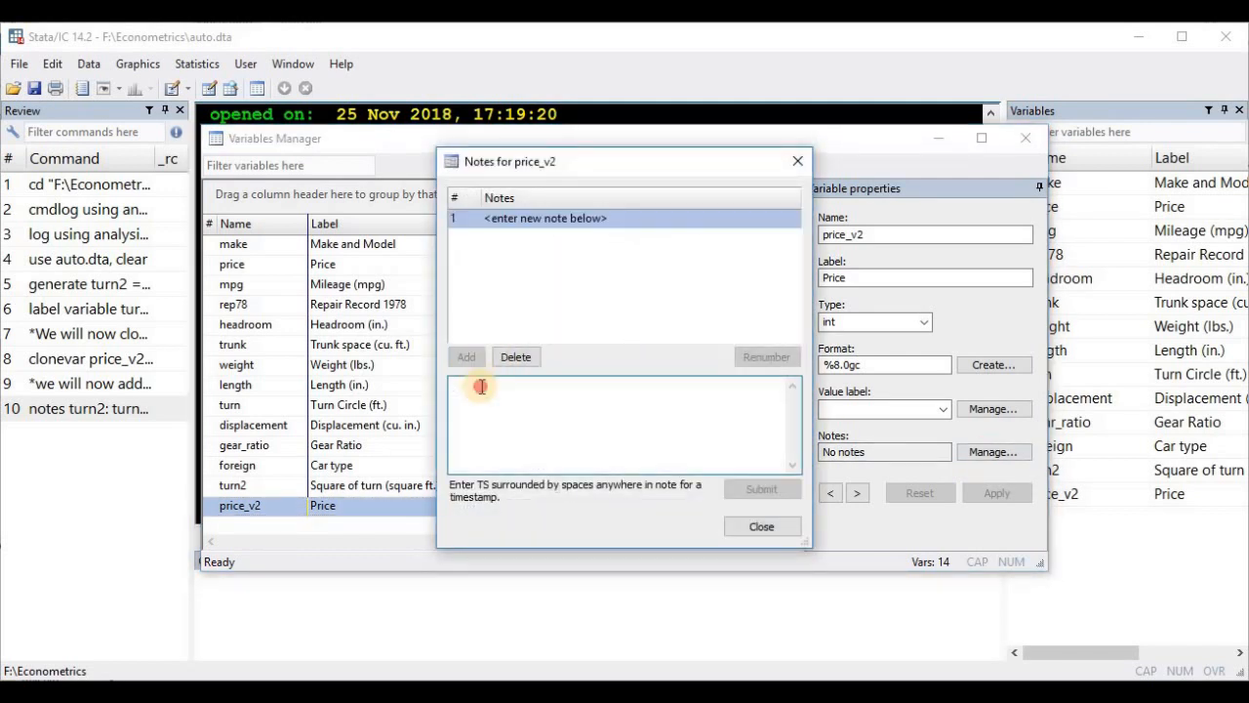
Submit the note "price_v2 is renamed copy of price \ analysis02.txt" for price_v2 and close the Variables Manager
text(price_v2 is)
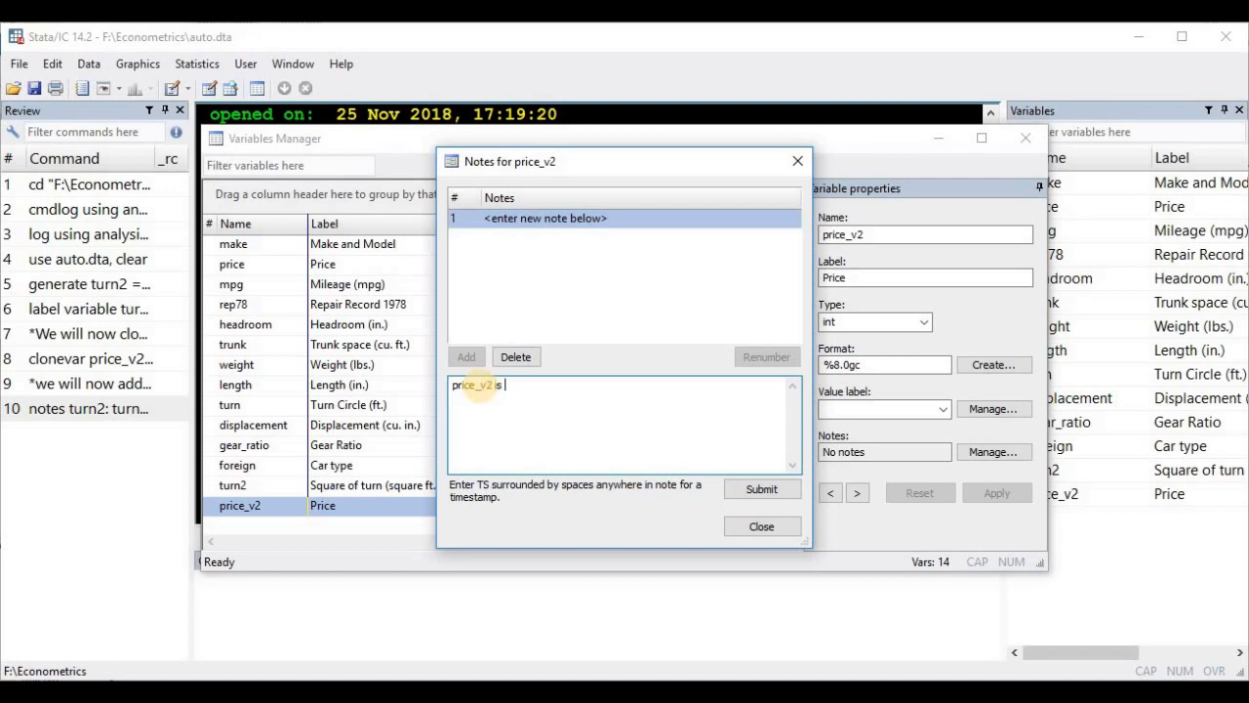
text( renamed copy of price \ )
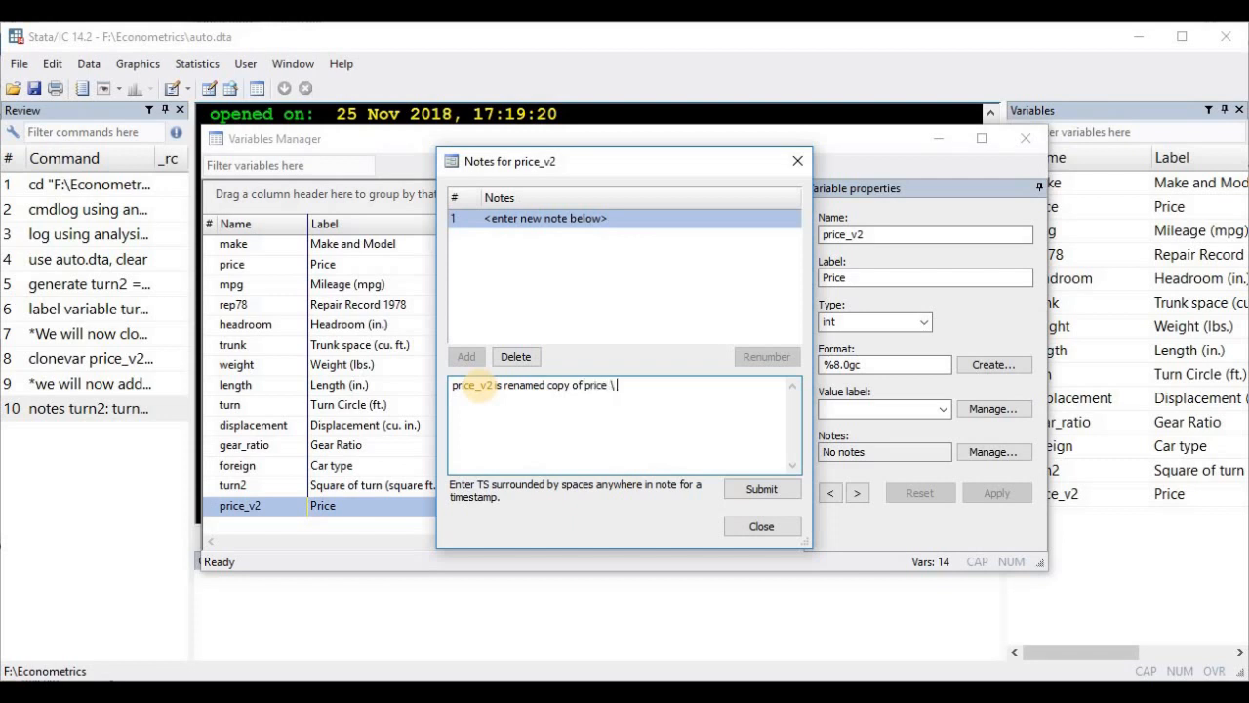
text(analysis02.txt)
click(750, 491)
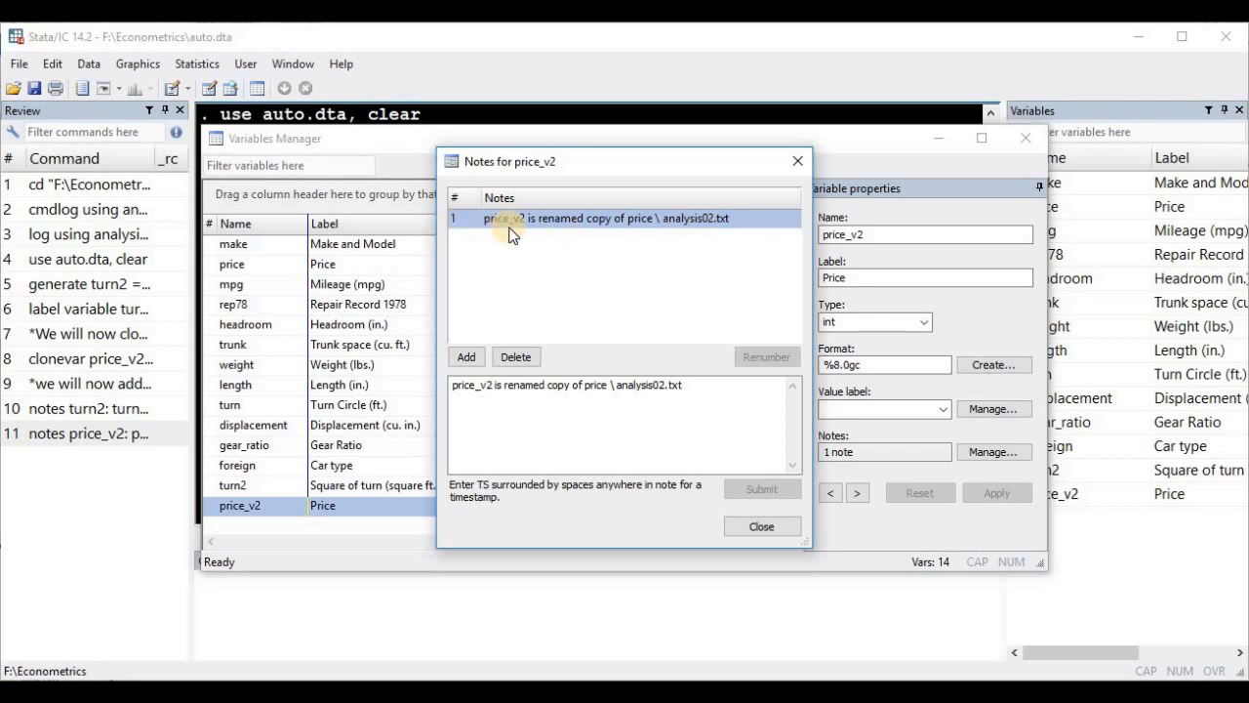
click(741, 533)
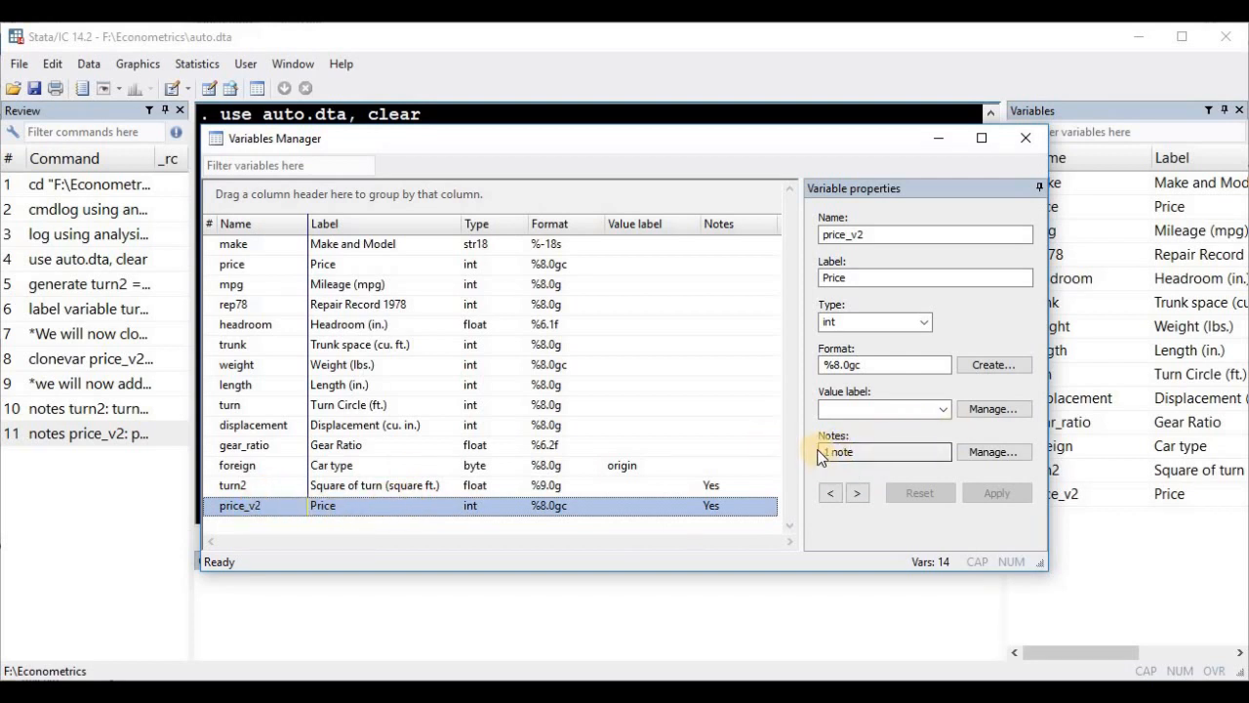
click(1024, 142)
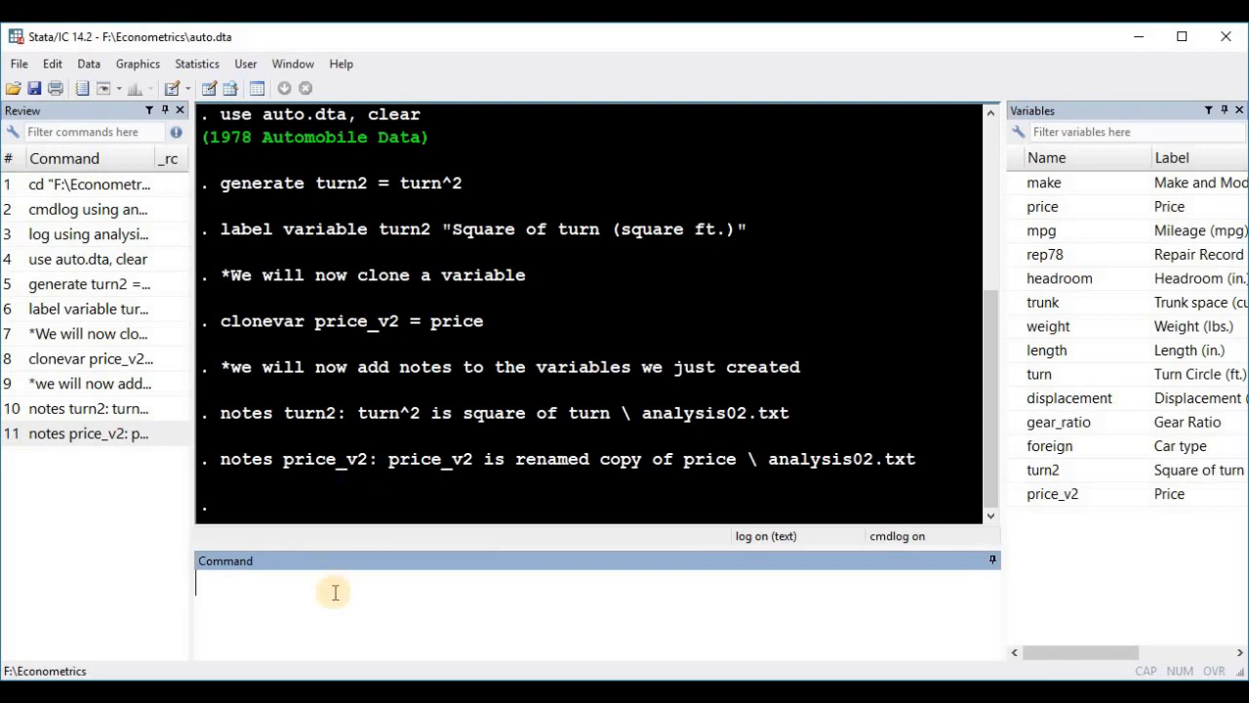
Submit three blank command lines and close both the log and the command log with log close and cmdlog close
key(Return)
key(Return)
key(Return)
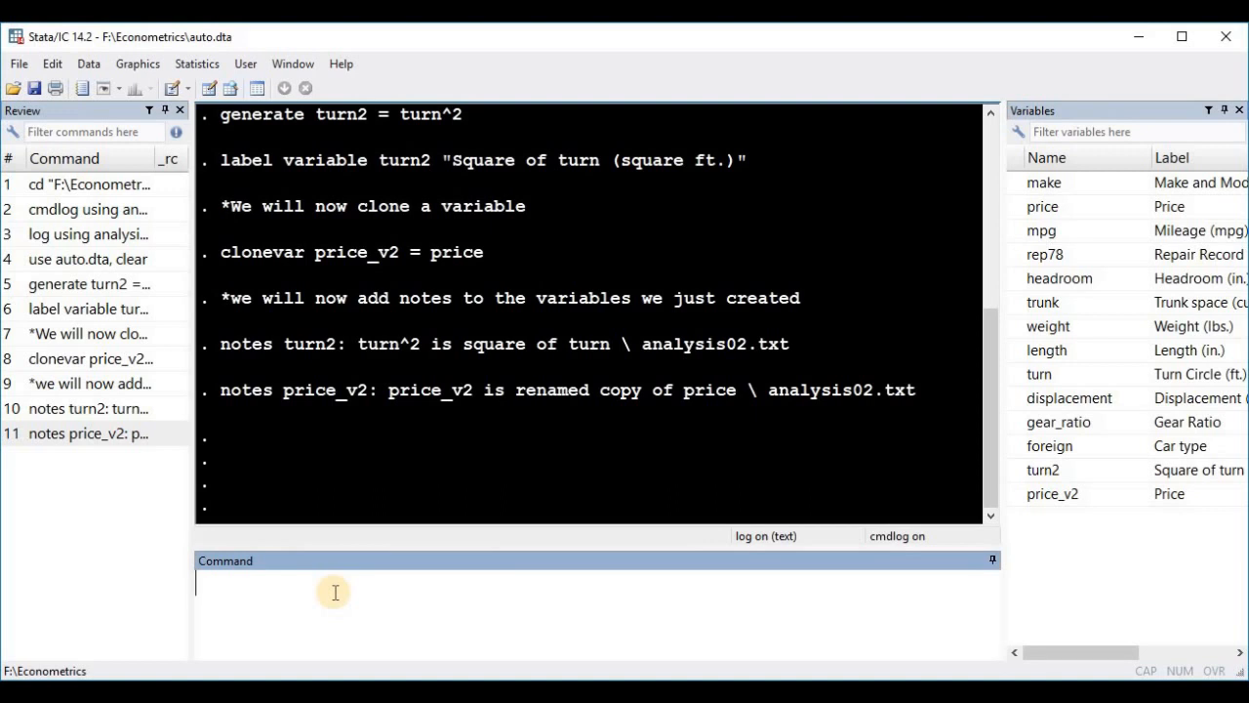
text(log close)
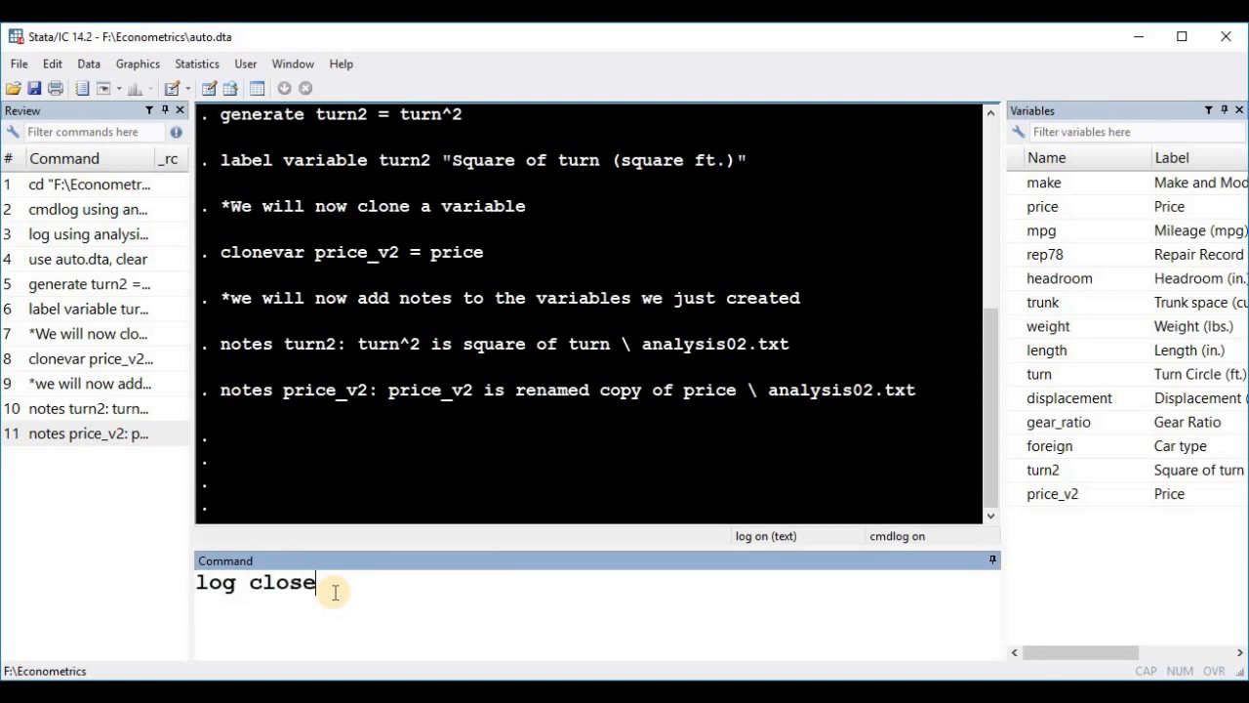
key(Return)
text(cm)
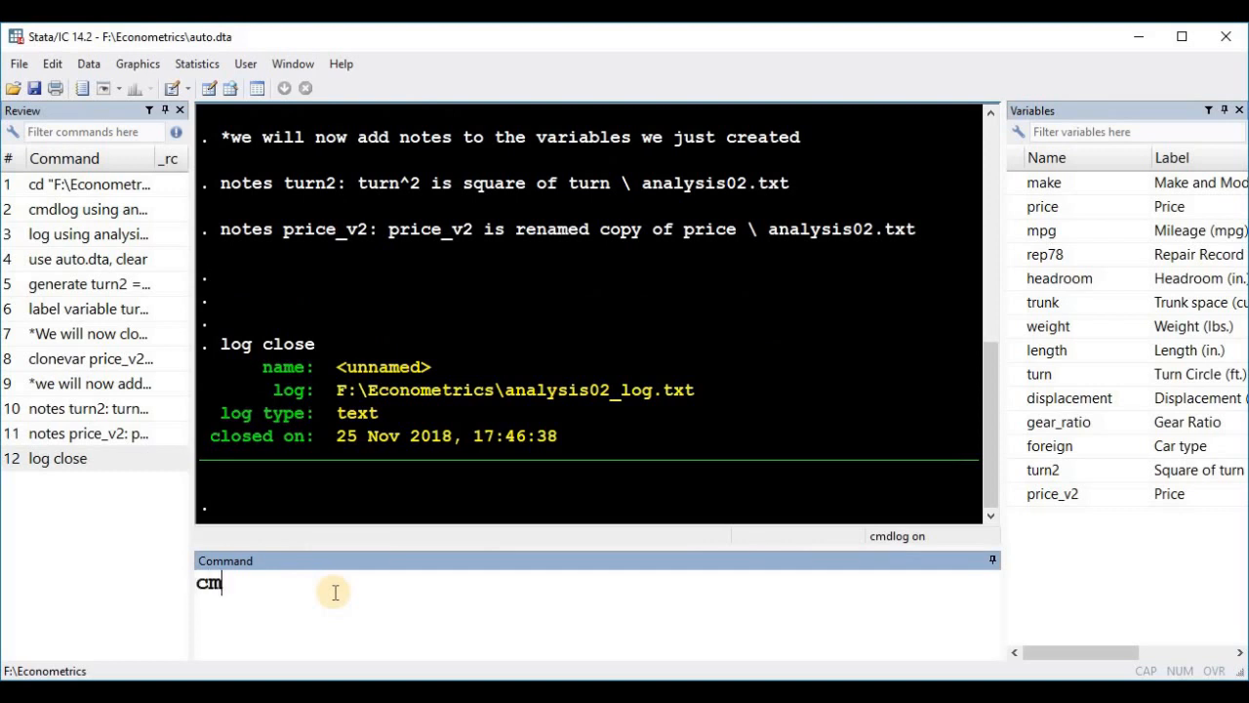
text(dlog close)
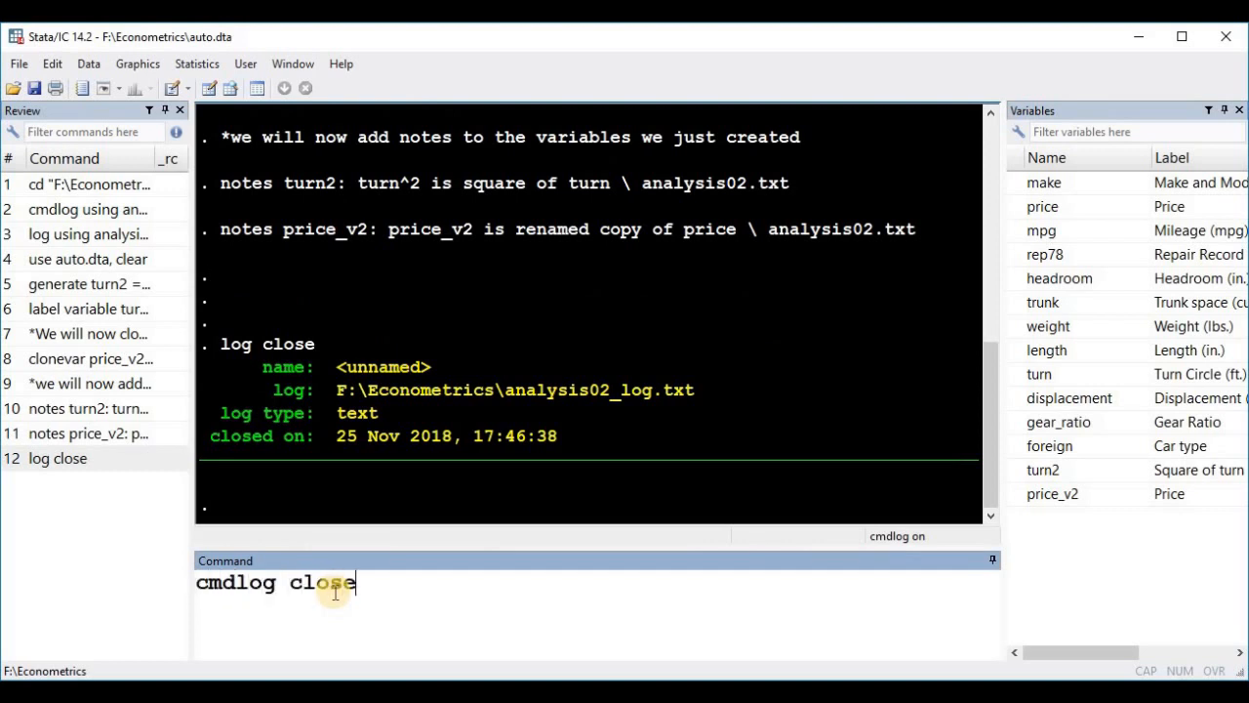
key(Return)
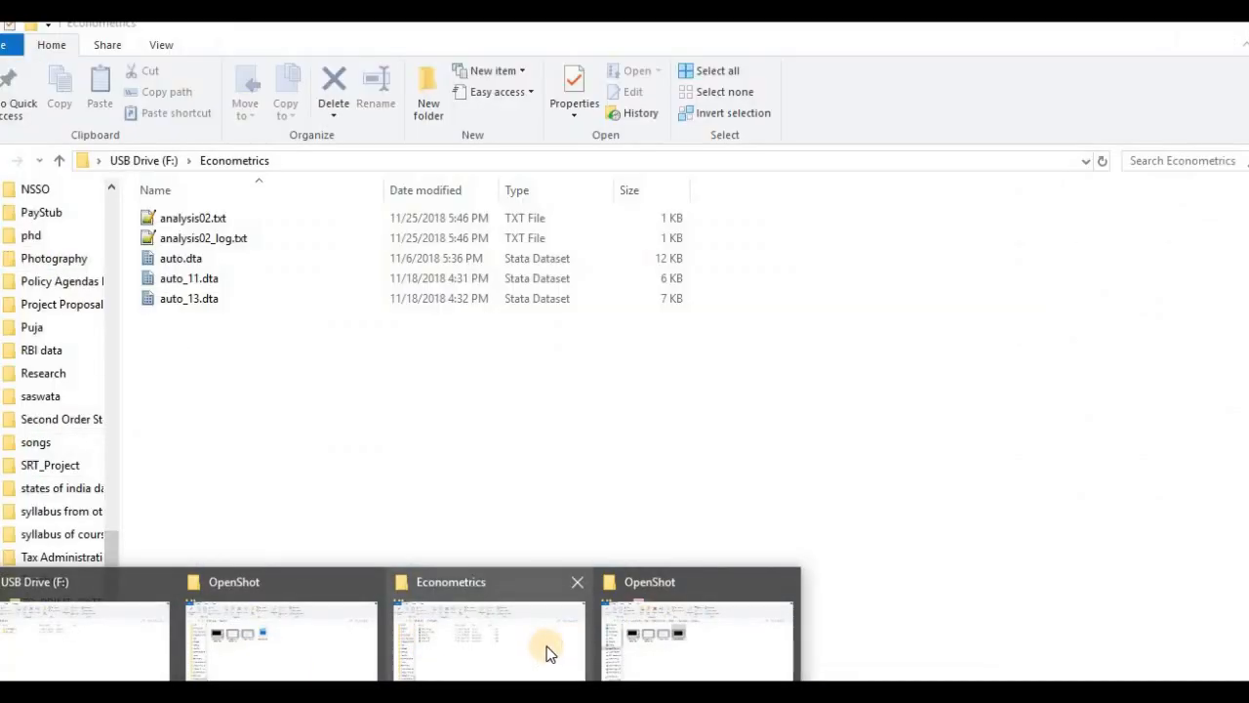
Open analysis02.txt from the Econometrics folder in File Explorer and insert two blank lines above the clone comment and one above the notes comment
click(547, 644)
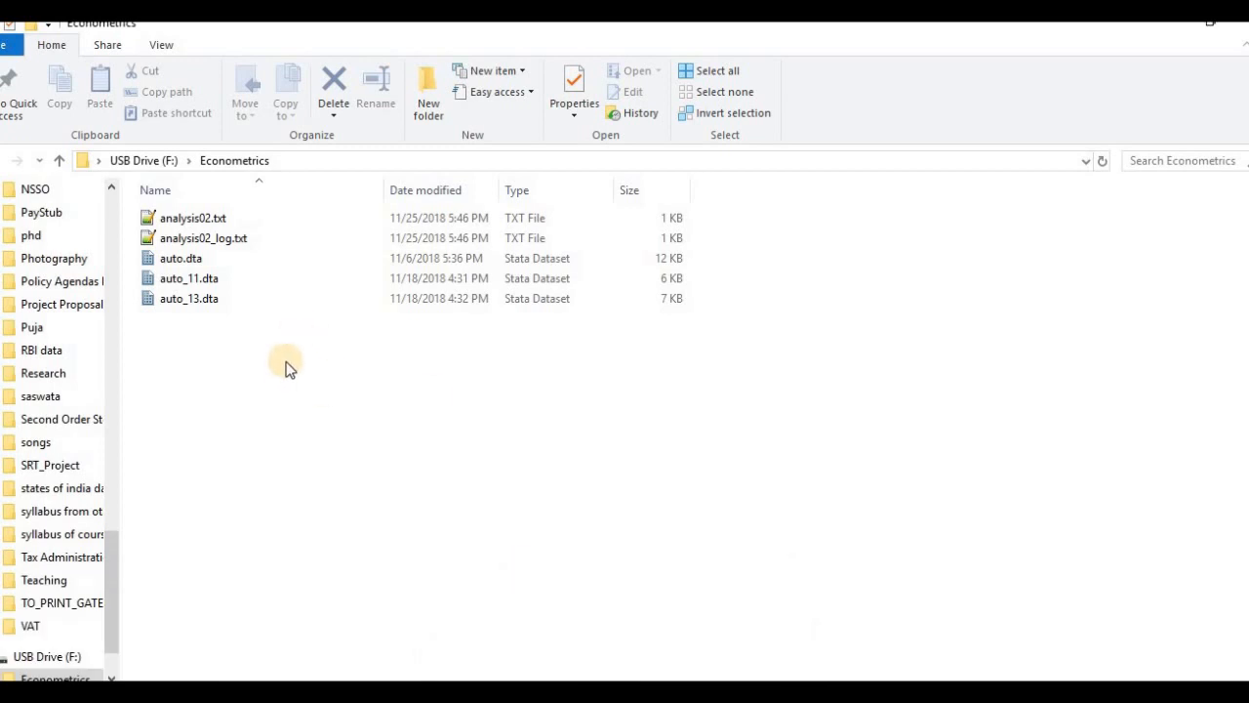
click(200, 220)
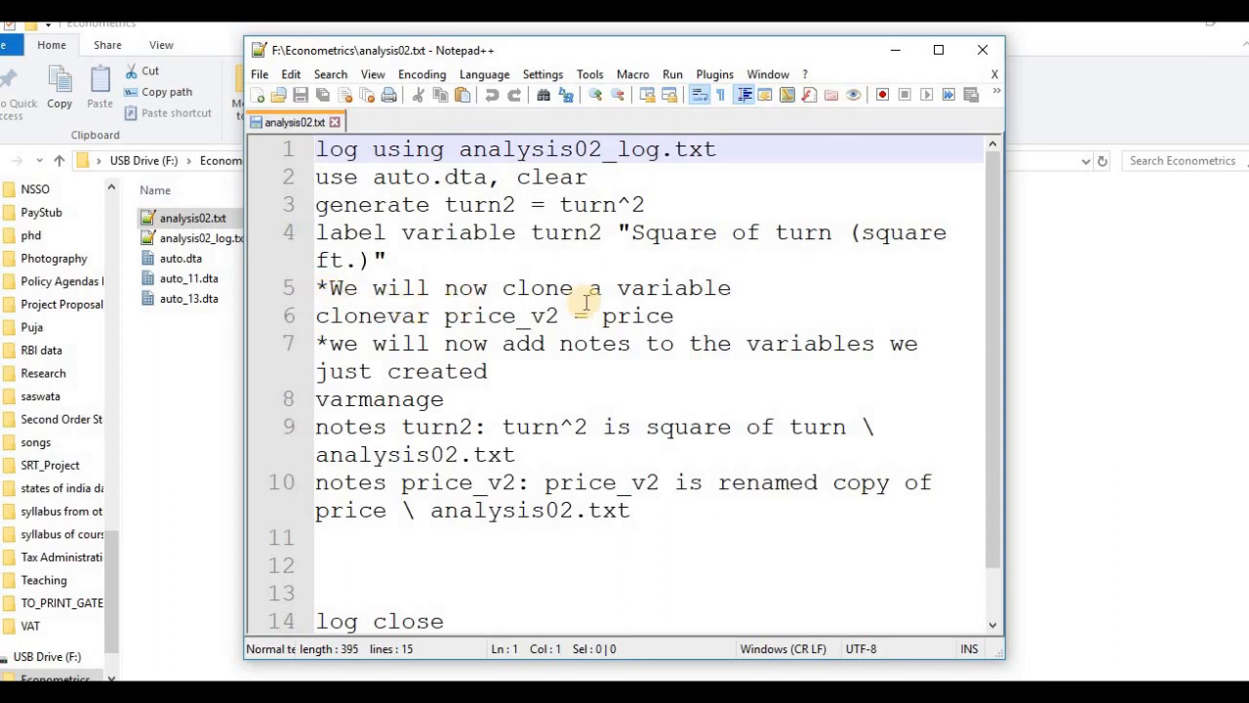
click(319, 284)
key(Return)
key(Return)
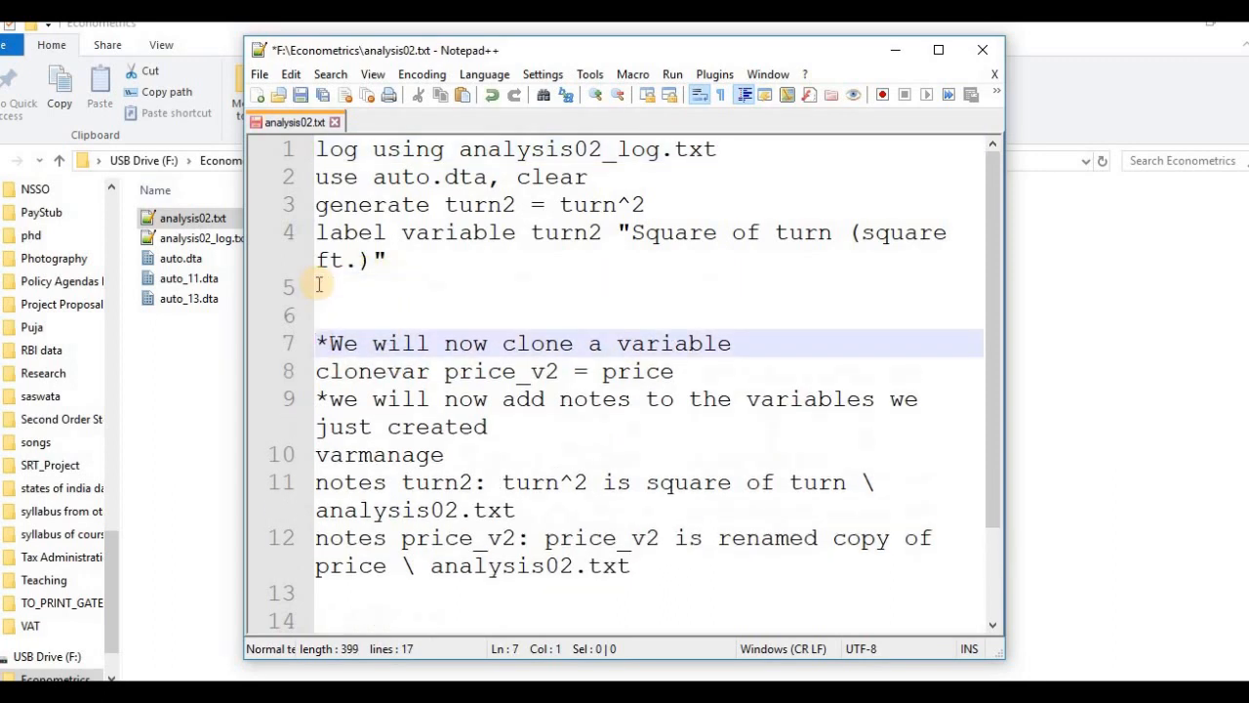
click(319, 398)
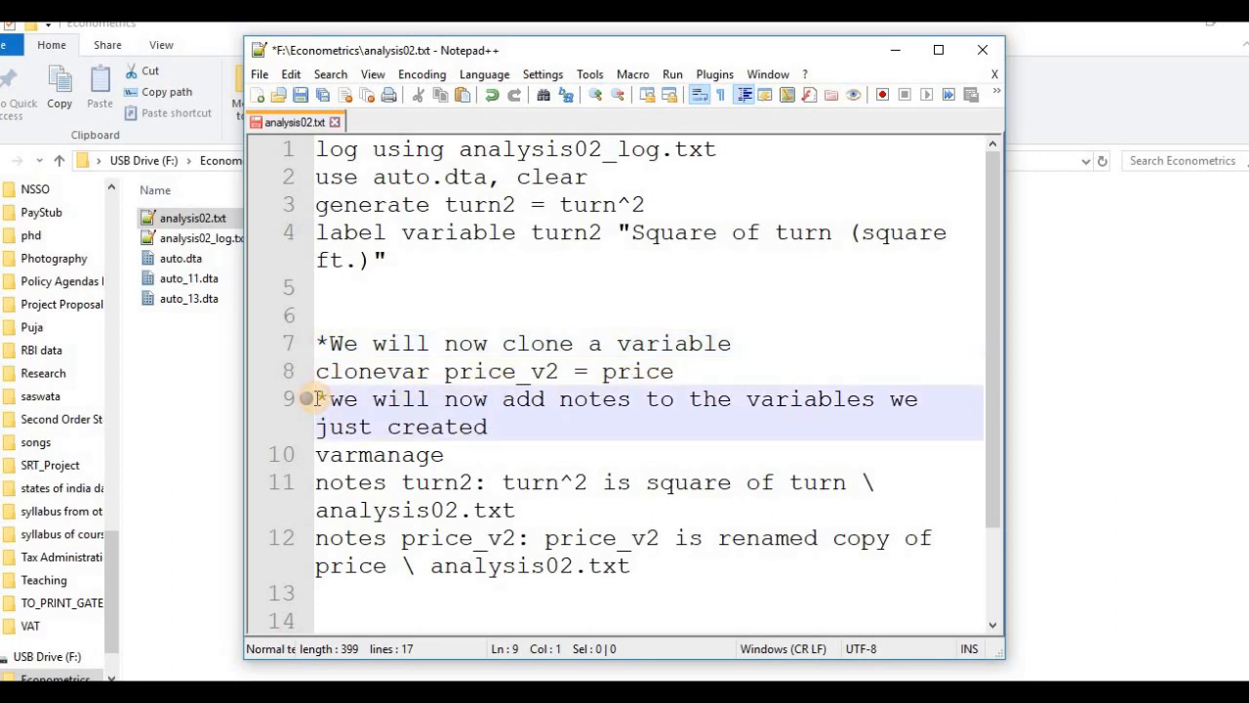
key(Return)
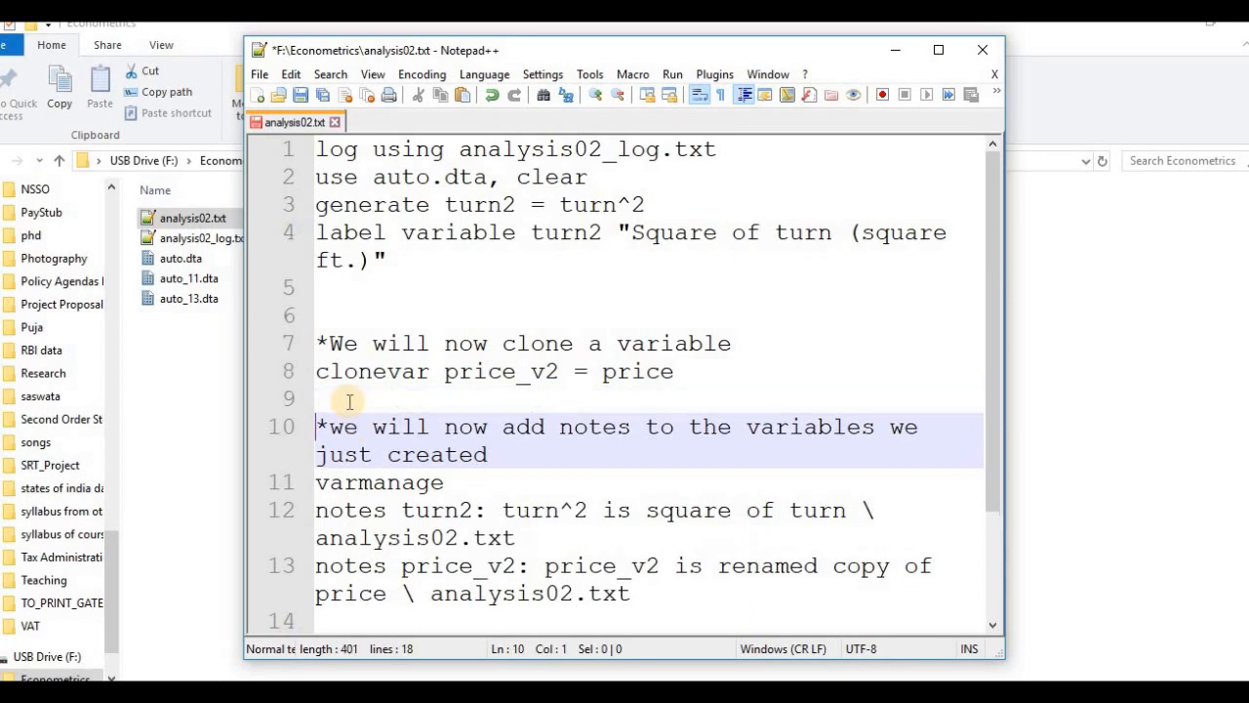
Comment out the varmanage line with a leading asterisk and save analysis02.txt
drag(999, 422, 998, 462)
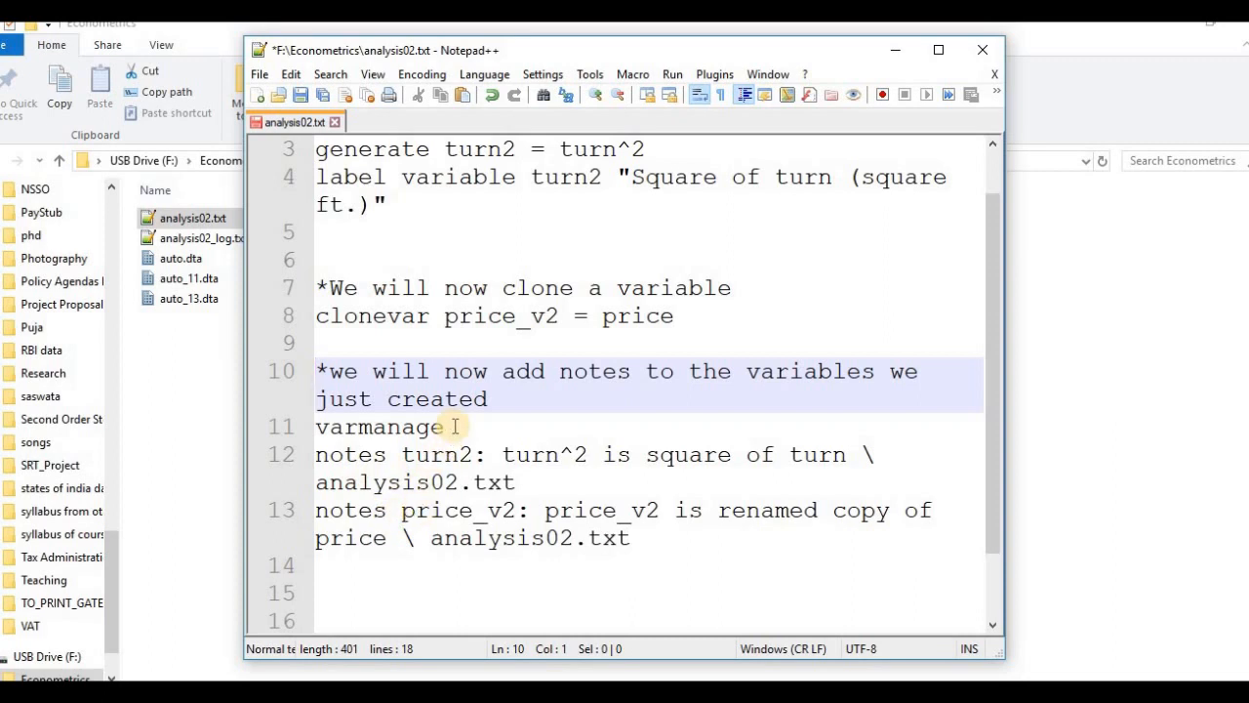
drag(444, 427, 315, 432)
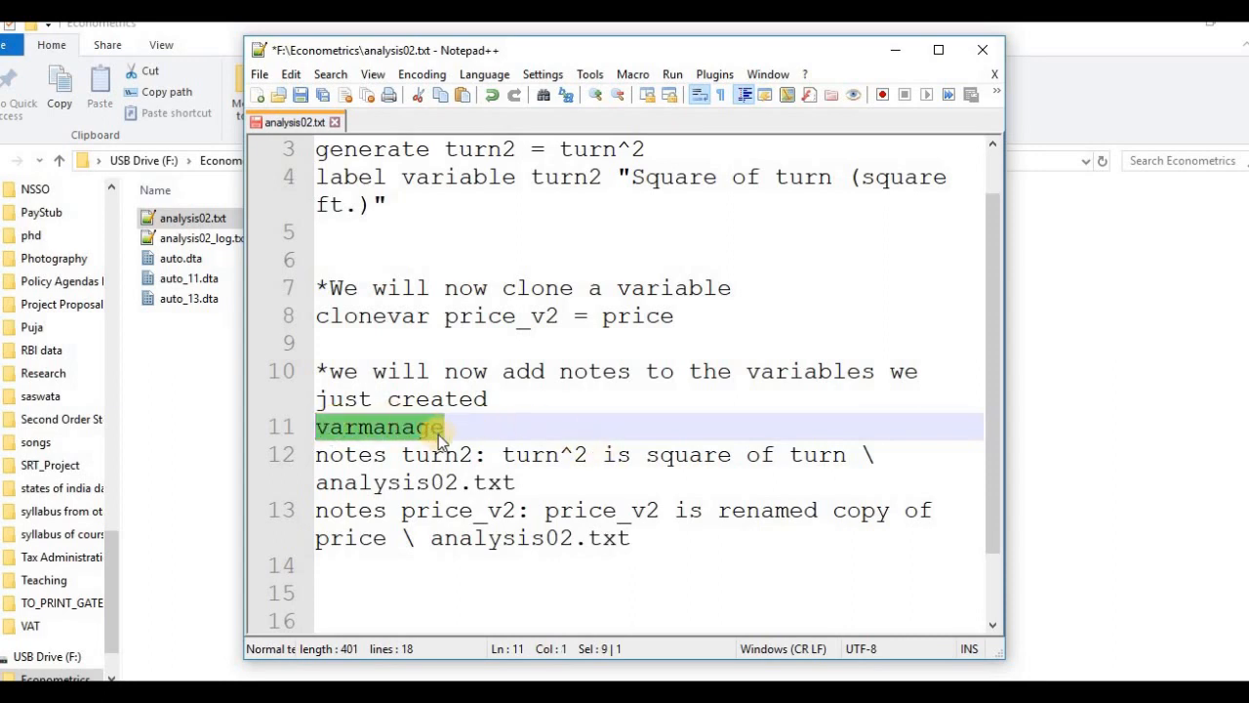
click(321, 430)
text(*)
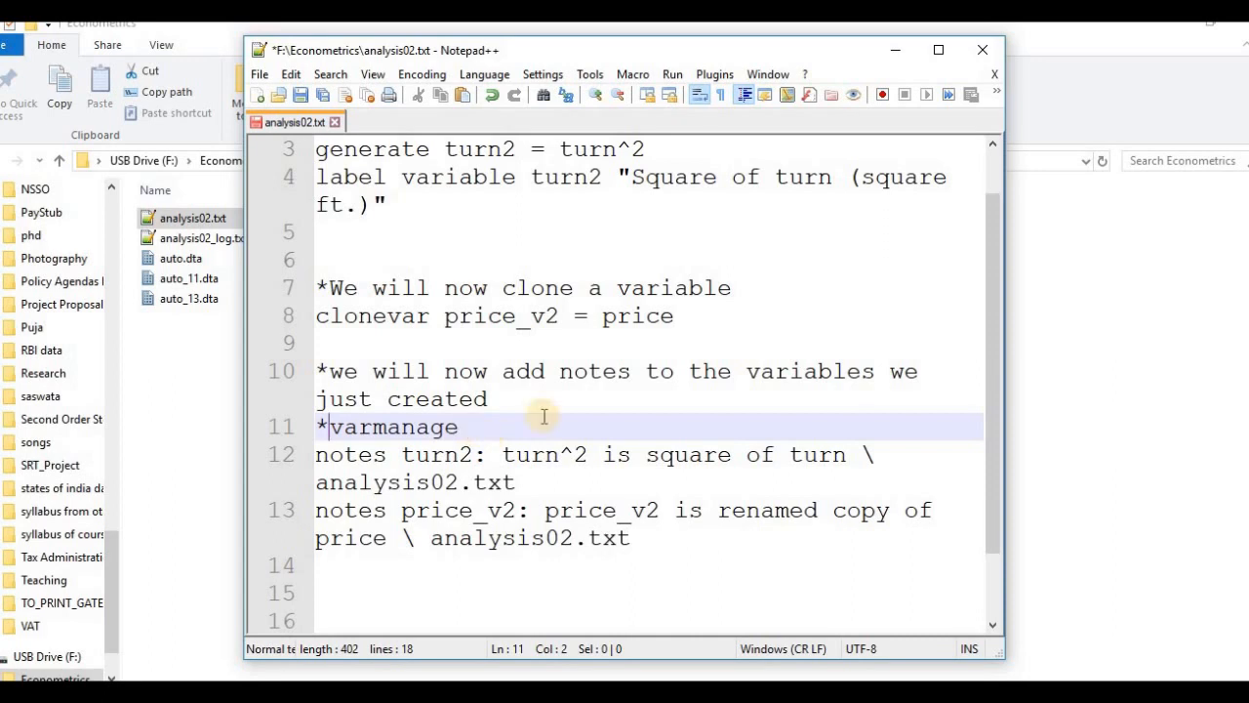
drag(995, 466, 996, 531)
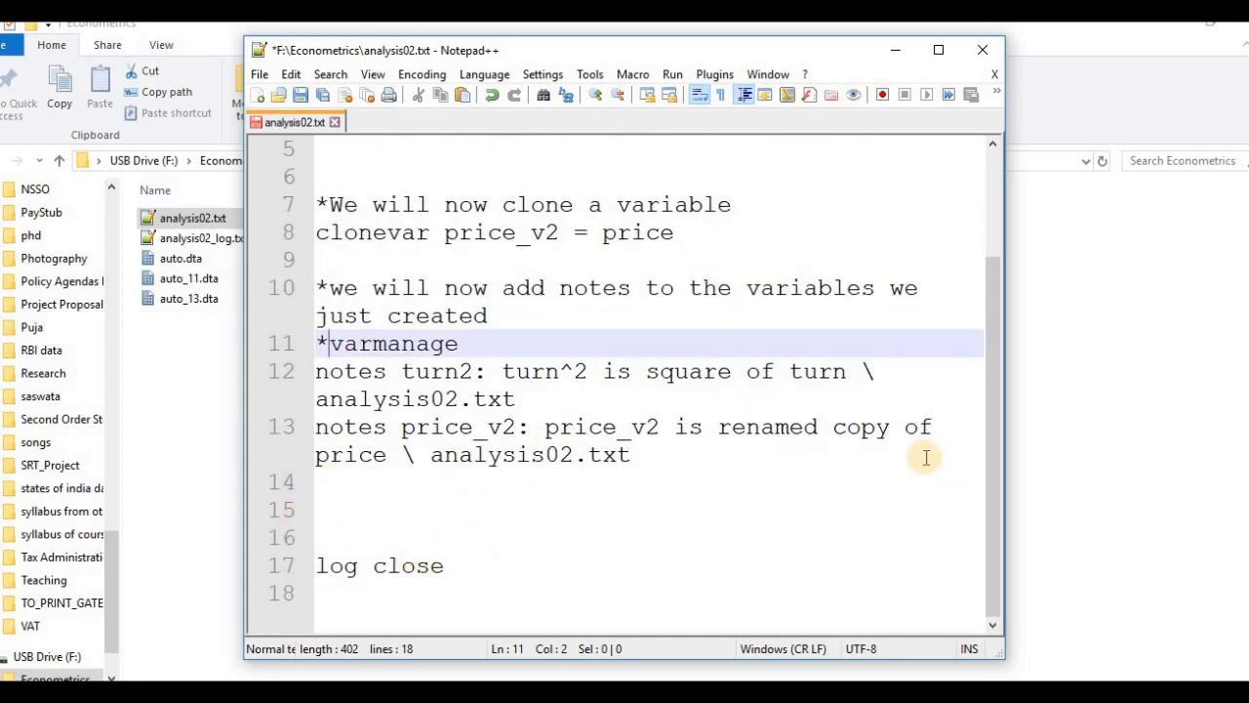
click(300, 94)
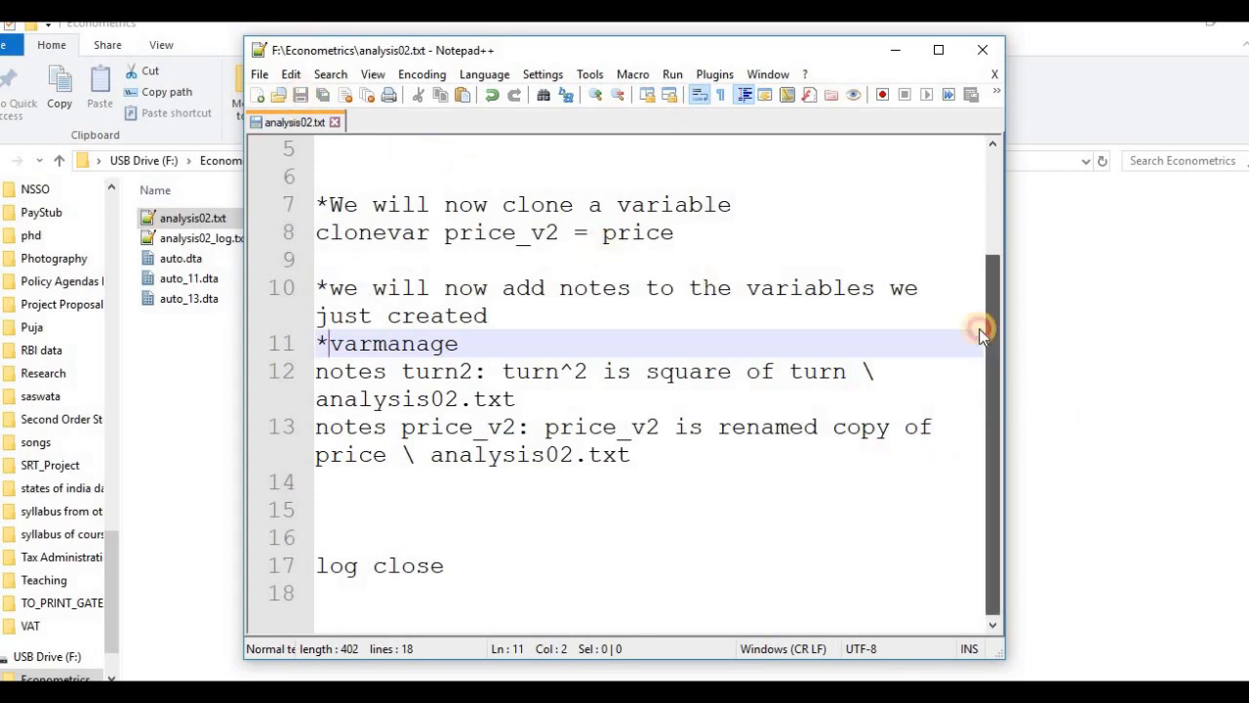
scroll(976, 329, up, 2)
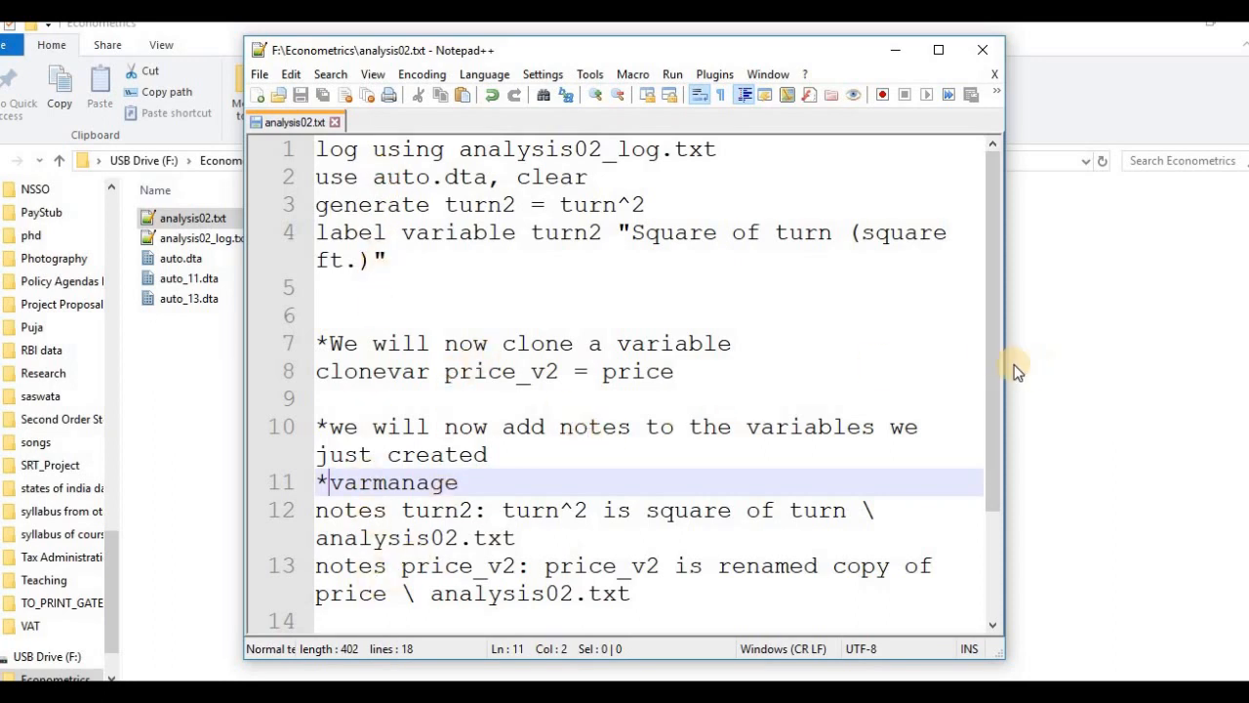
scroll(994, 424, down, 1)
drag(994, 424, 998, 346)
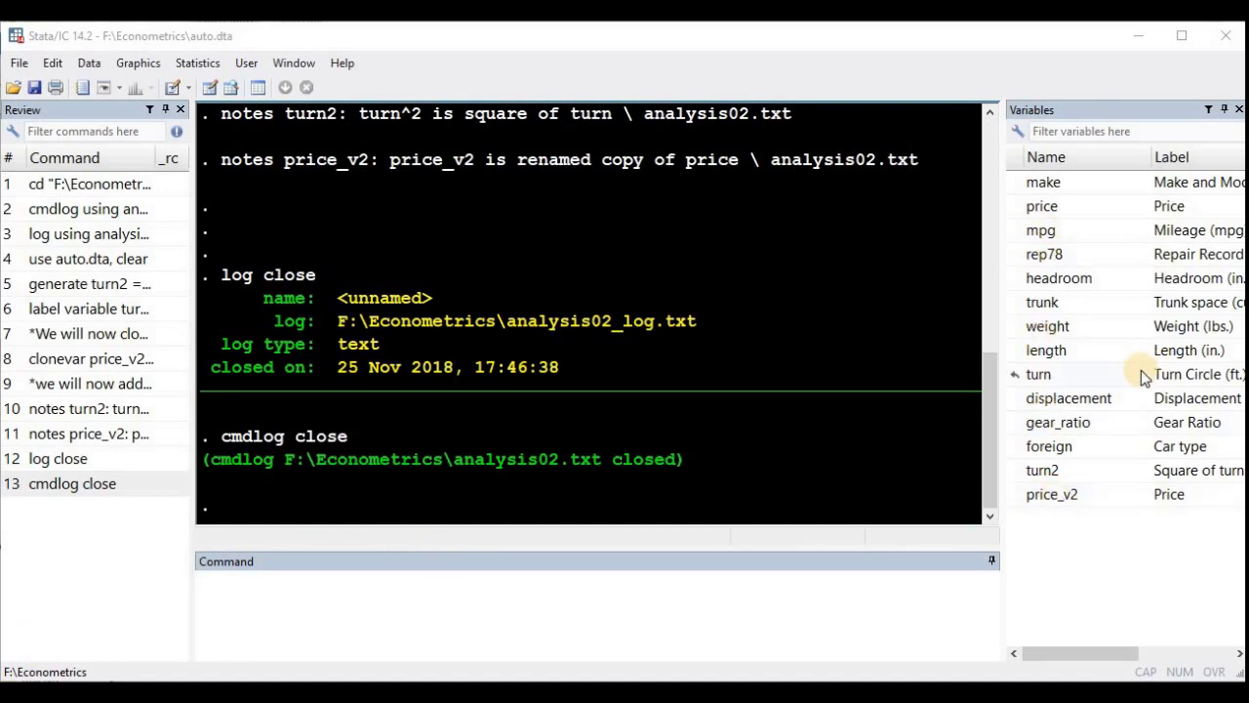
Switch to Stata and list all notes in the dataset with note, plus those for turn2 alone with note turn2
click(721, 603)
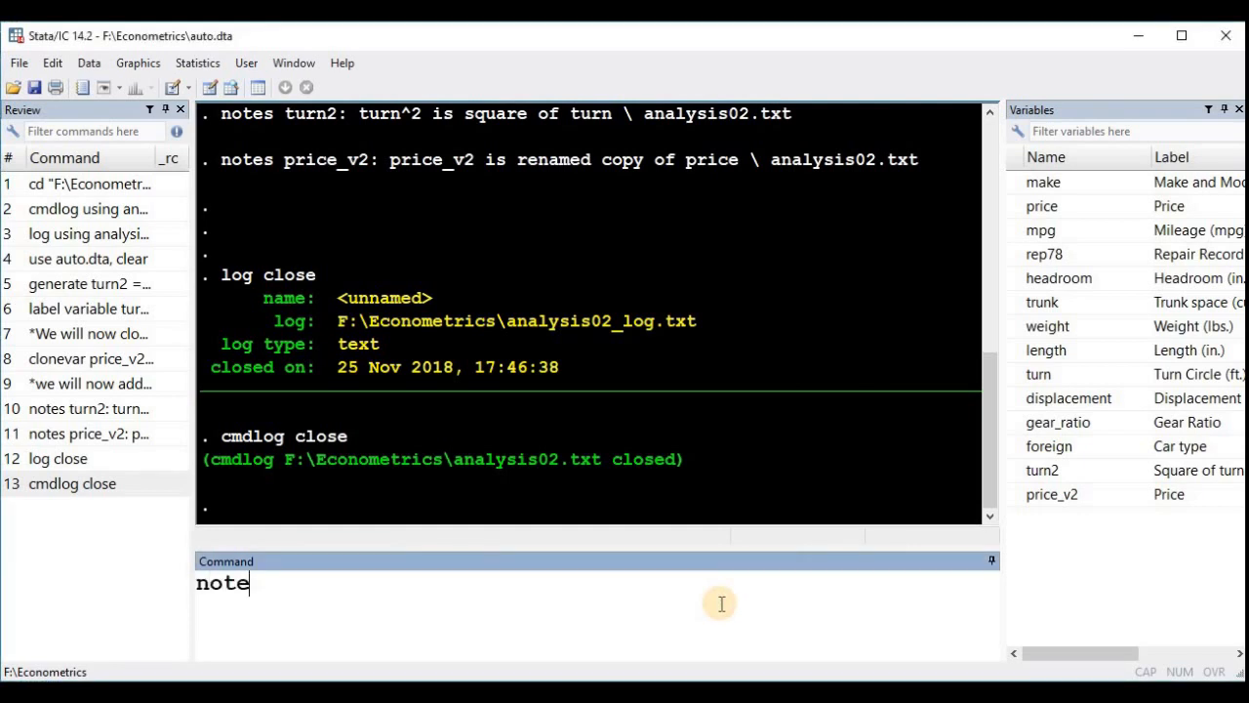
key(Return)
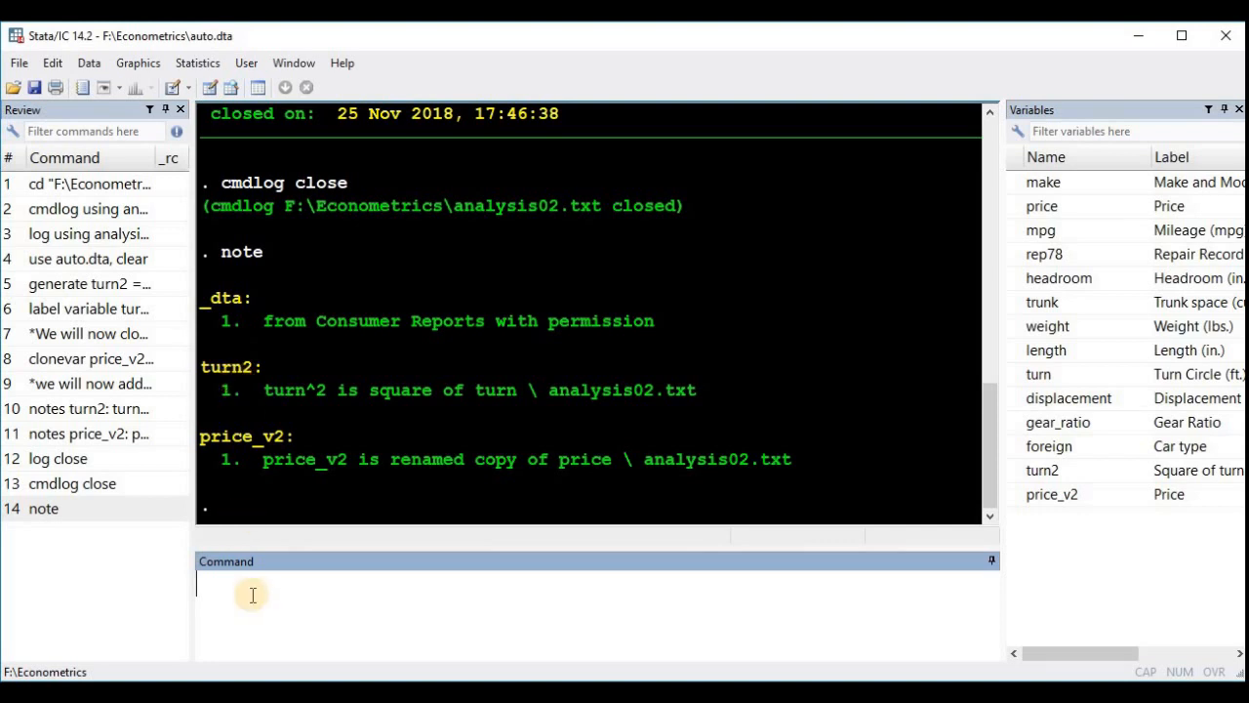
text(ote turn2)
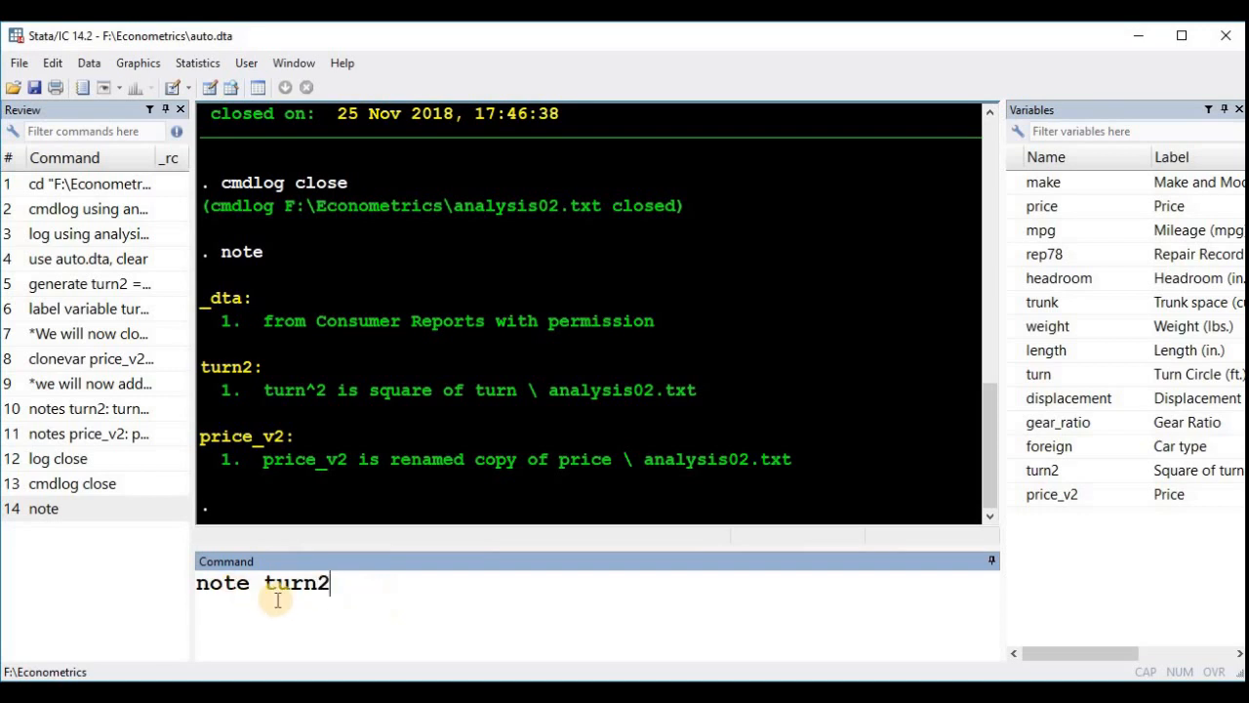
key(Return)
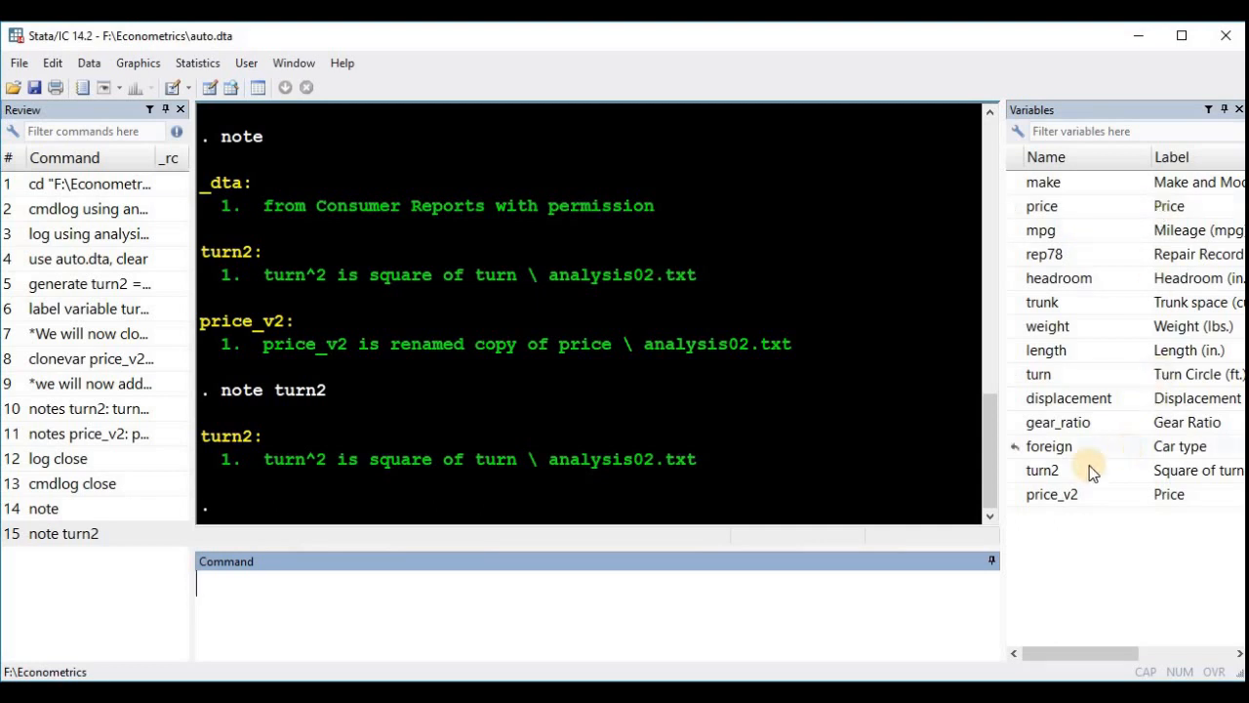
Save the dataset under the new name auto_v2.dta in the Econometrics folder
mouse_move(986, 488)
mouse_down()
mouse_move(988, 347)
mouse_move(969, 358)
mouse_up()
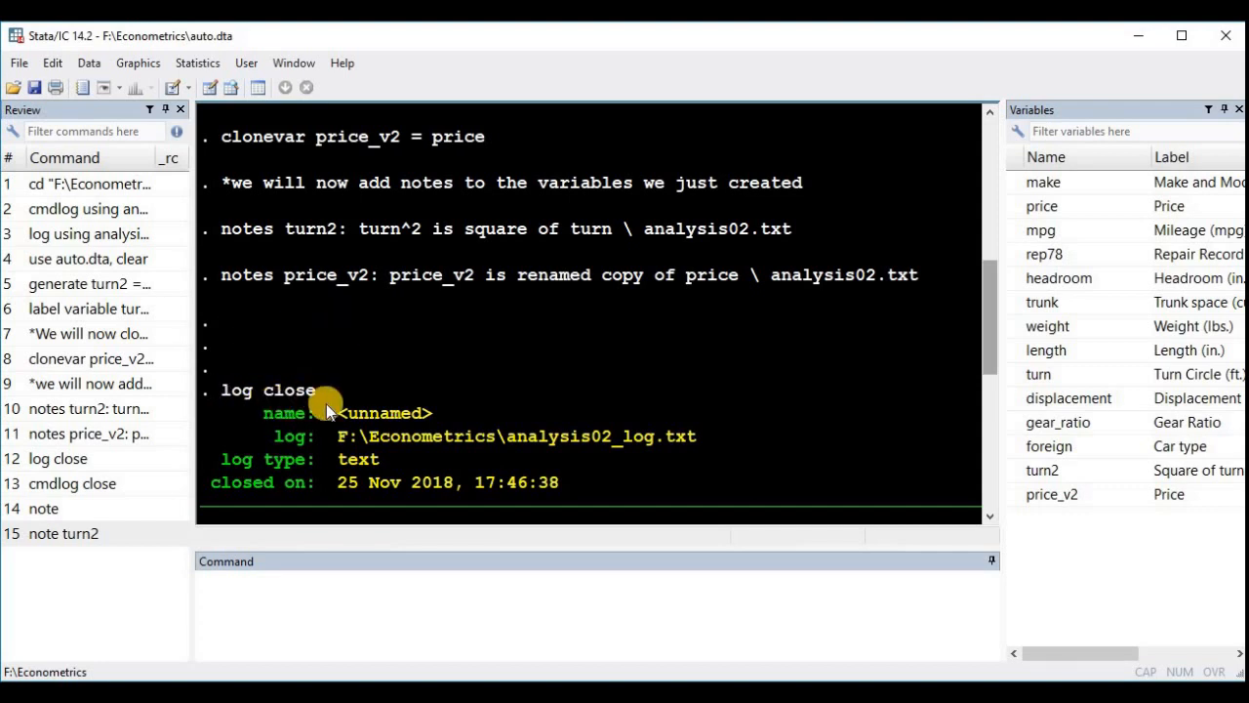
click(284, 591)
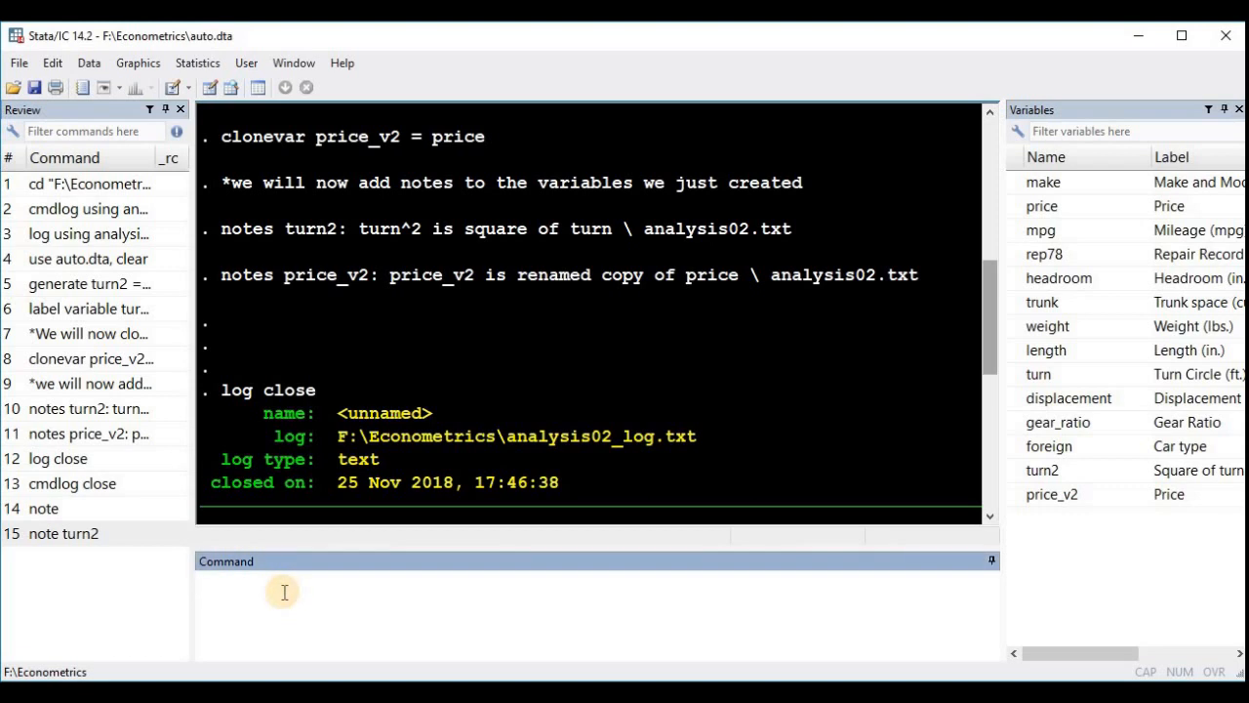
click(22, 64)
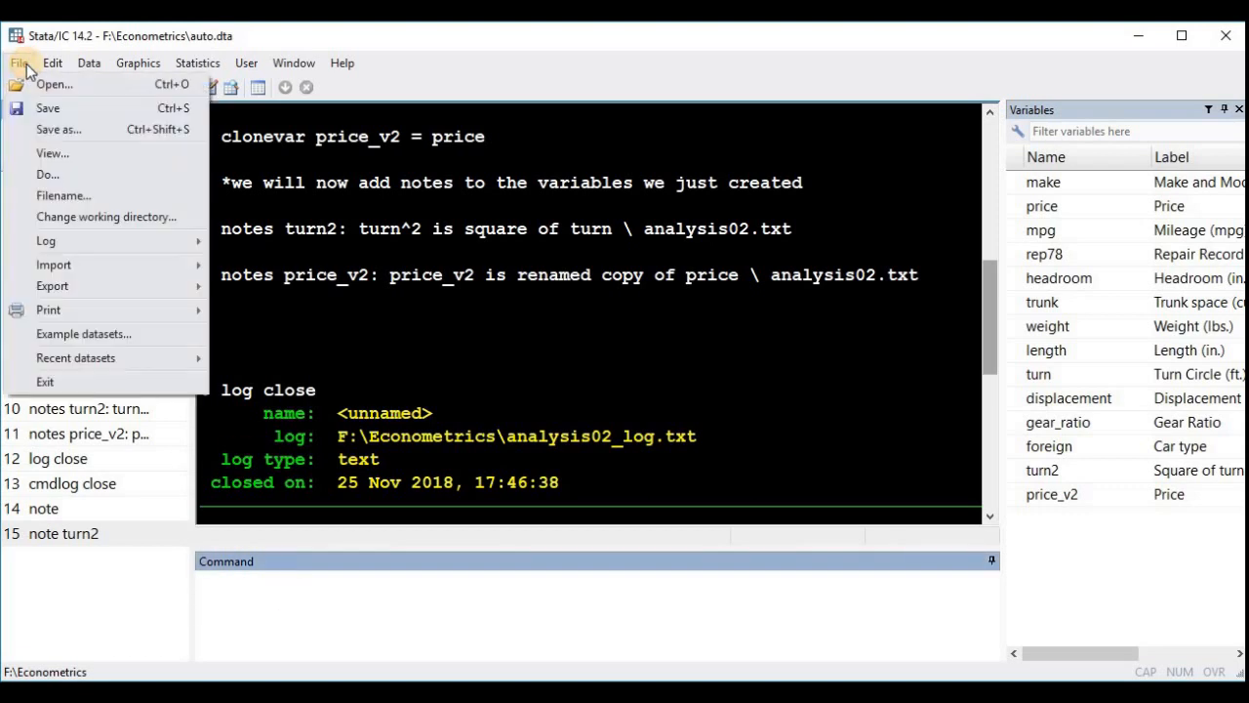
click(68, 131)
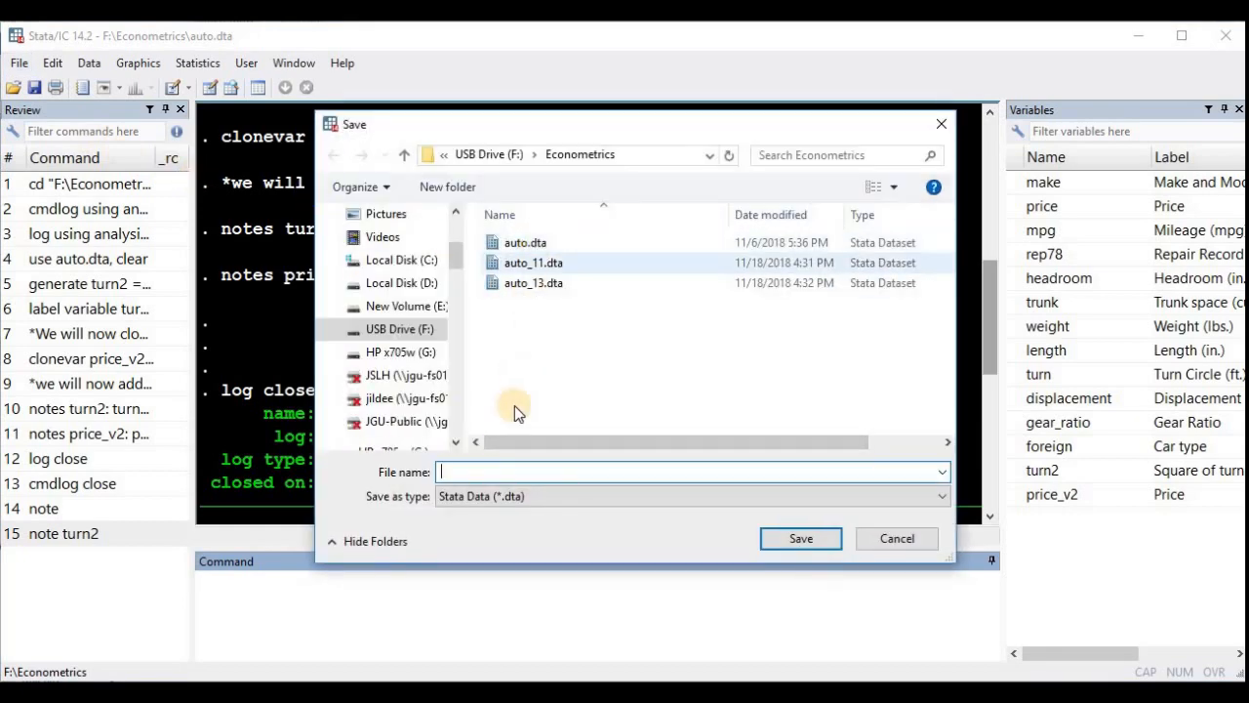
text(au)
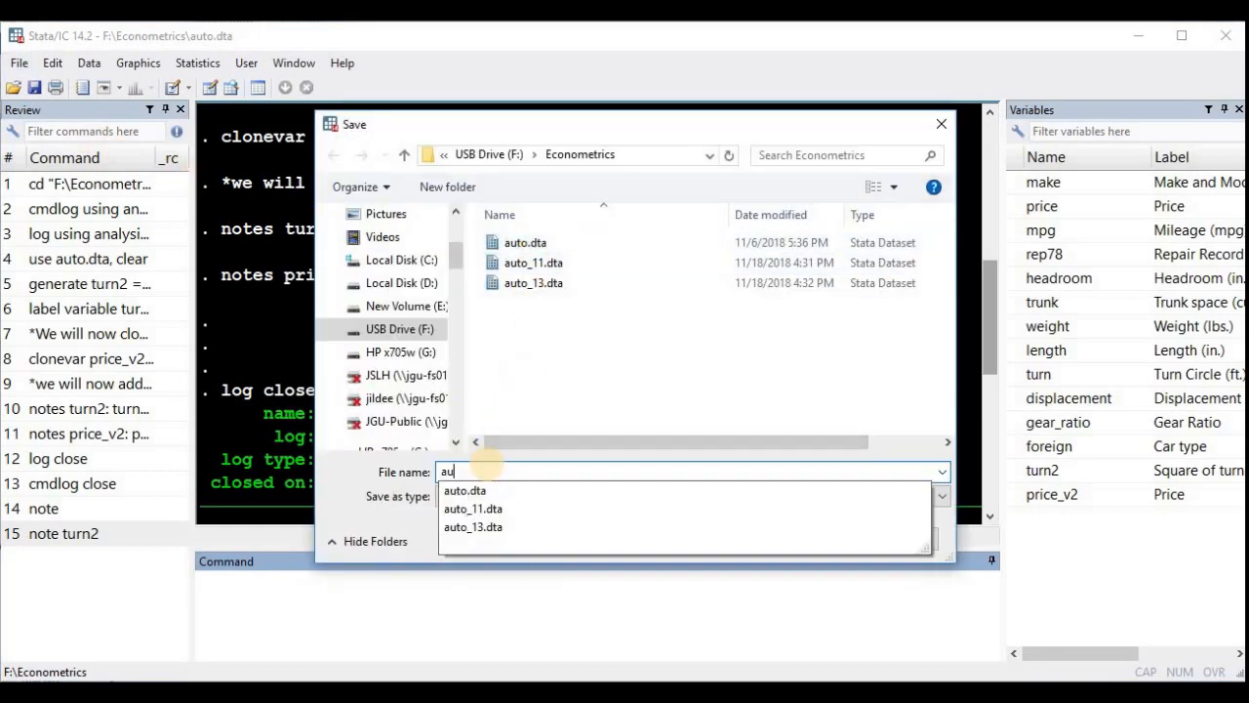
text(to_v2.)
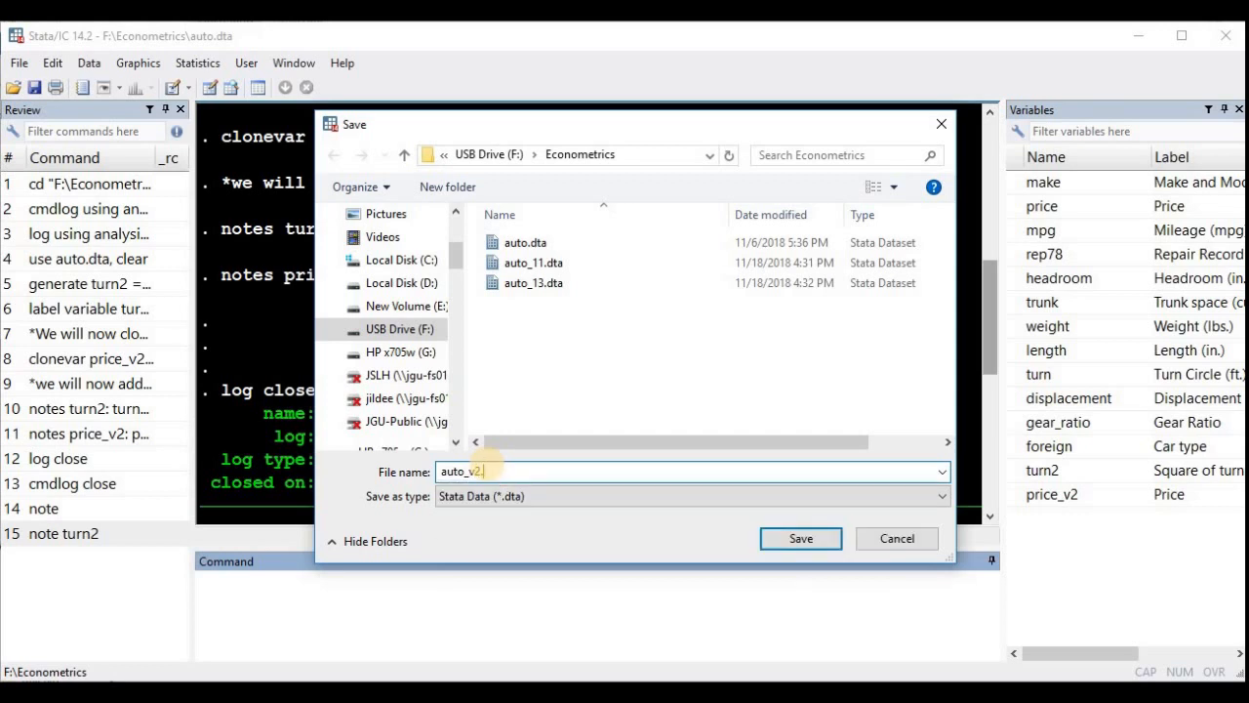
text(dta)
click(805, 538)
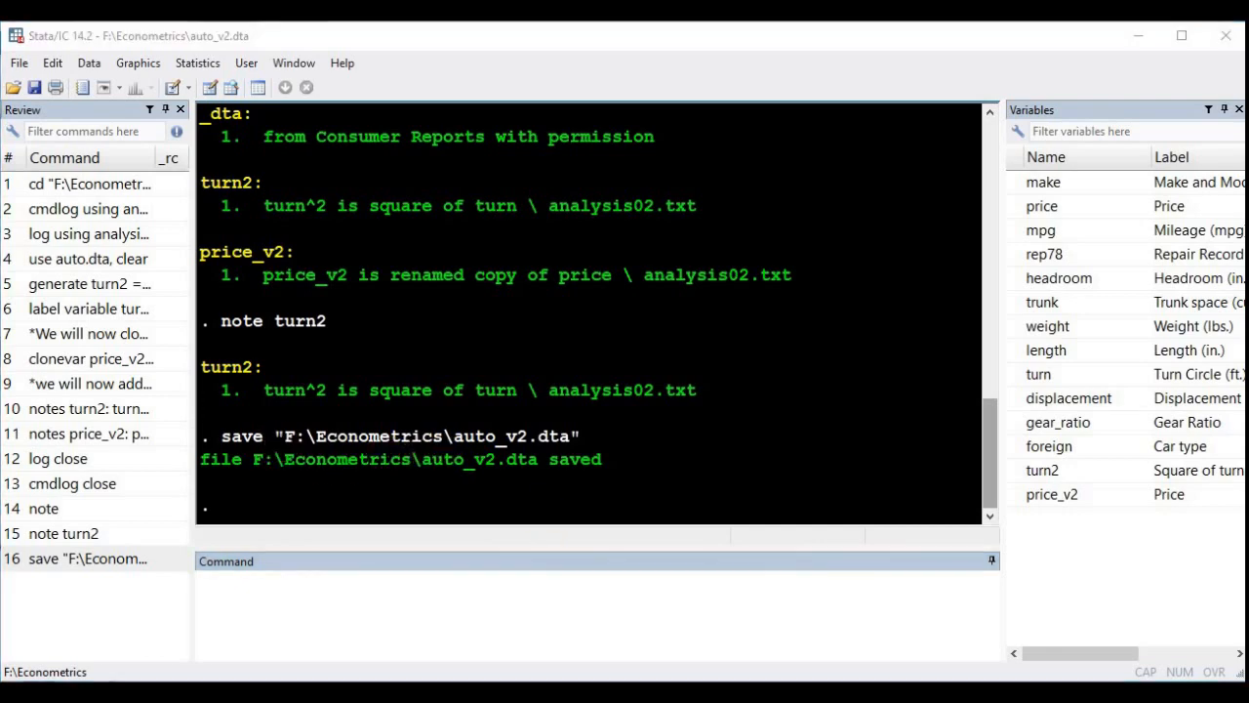
Check the Econometrics folder in File Explorer for the saved auto_v2.dta and return to Stata
mouse_move(384, 670)
click(493, 671)
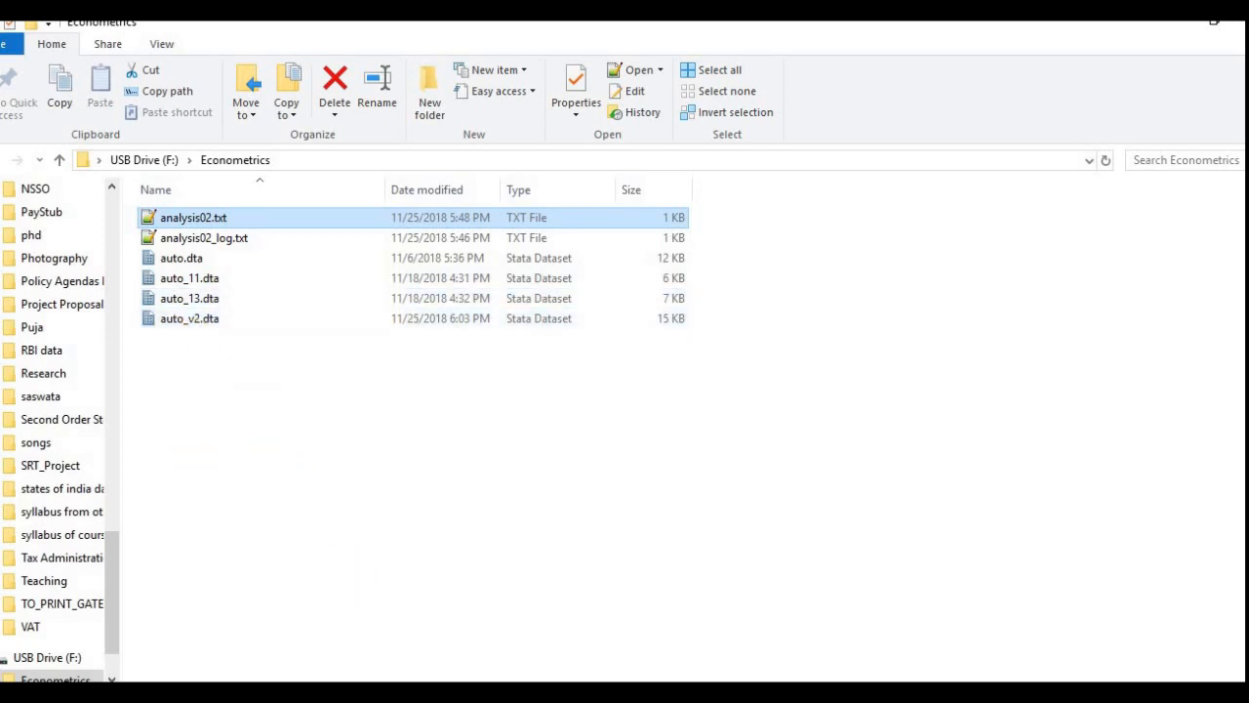
click(203, 695)
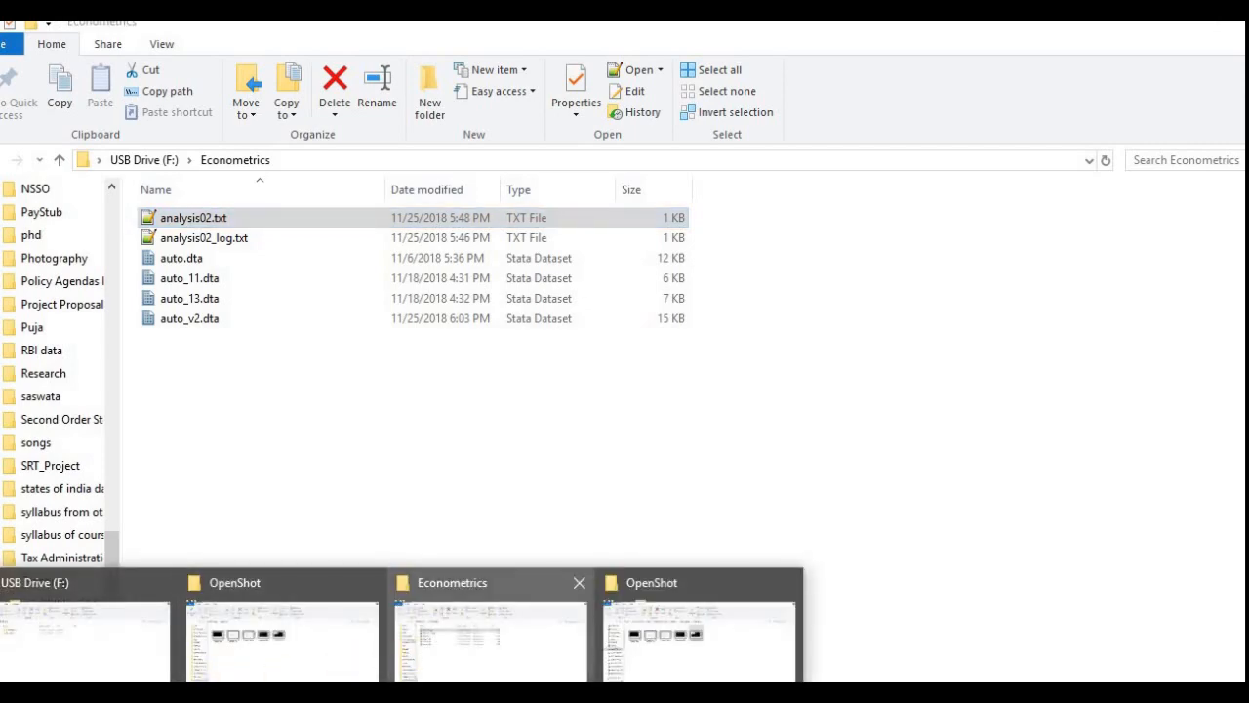
click(347, 694)
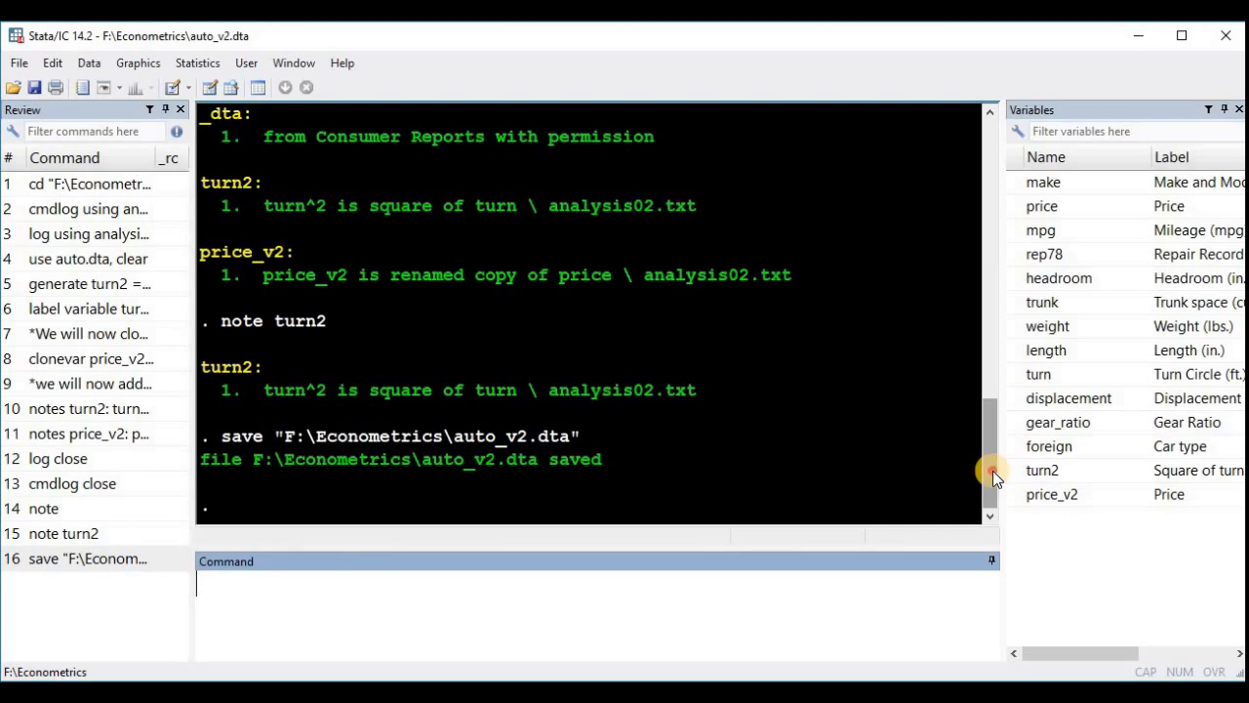
scroll(993, 470, up, 1)
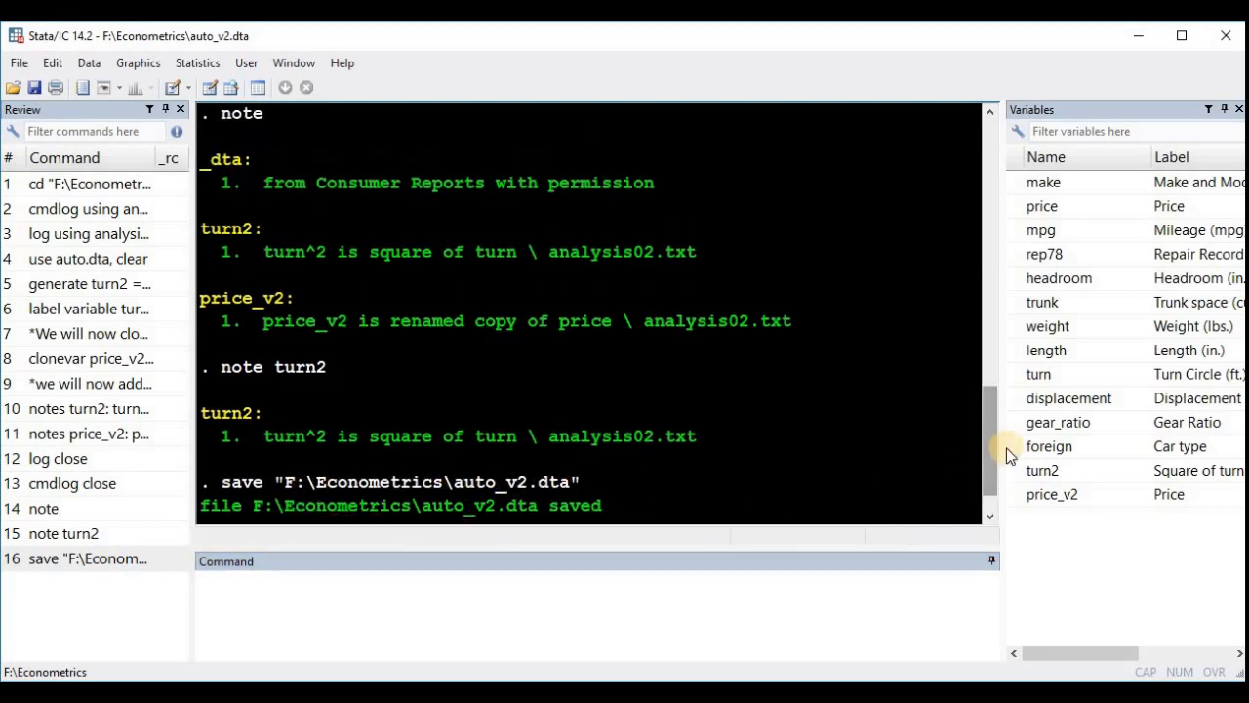
drag(990, 436, 998, 314)
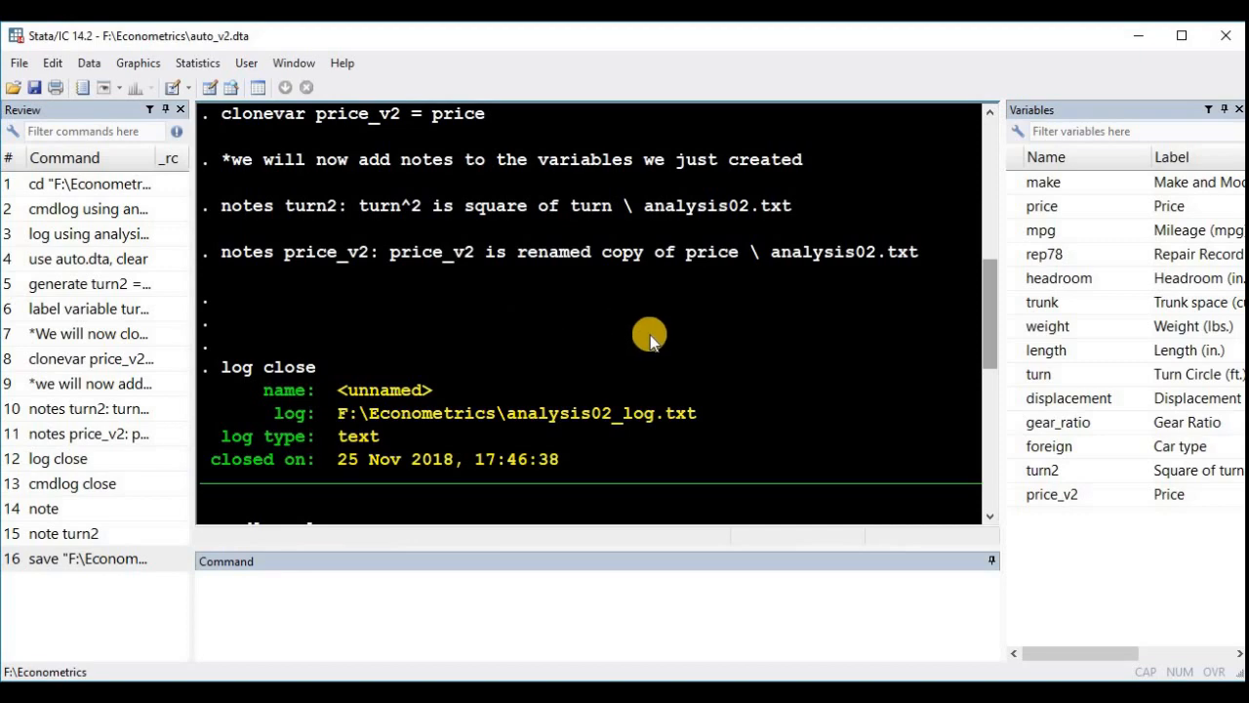
drag(985, 347, 990, 524)
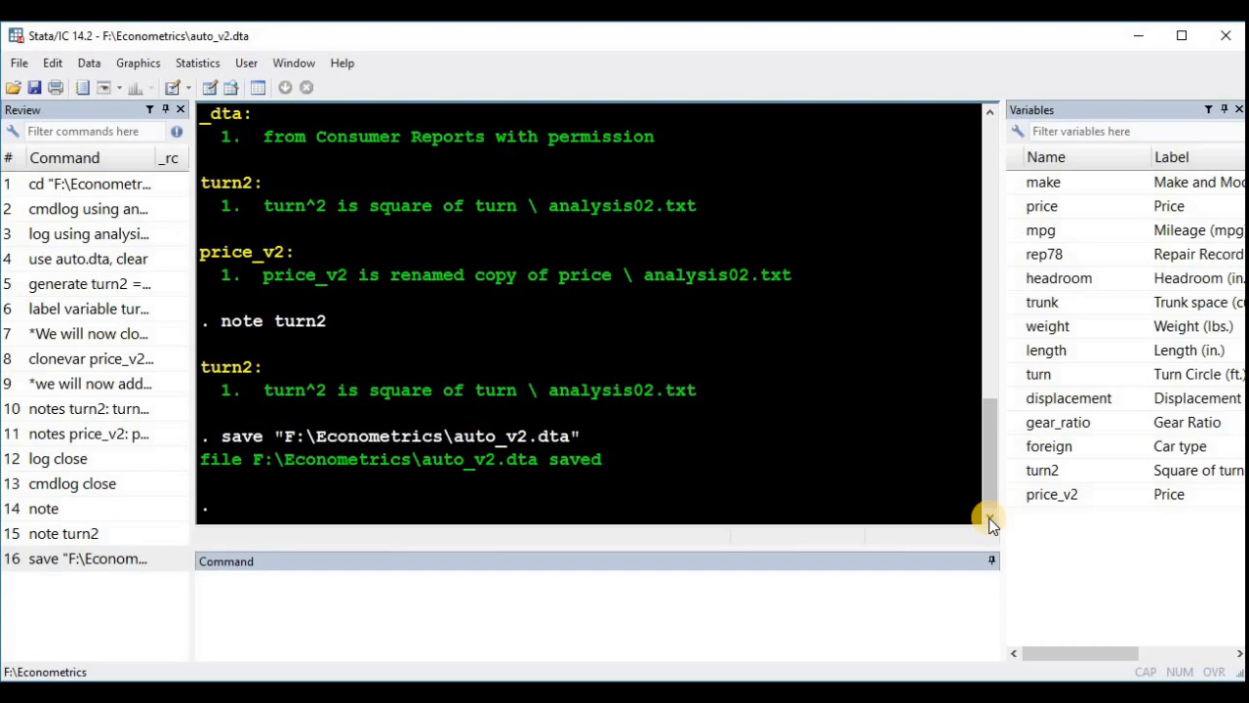